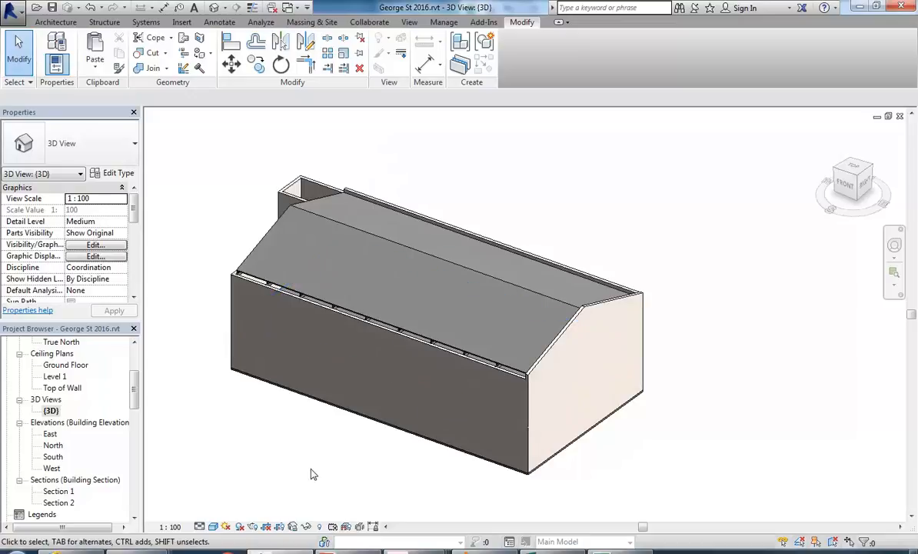
Switch to the web browser and examine the architectural massing image results, including the exploded building strategy diagram.
{"action": "left_click", "coordinate": [80, 552]}
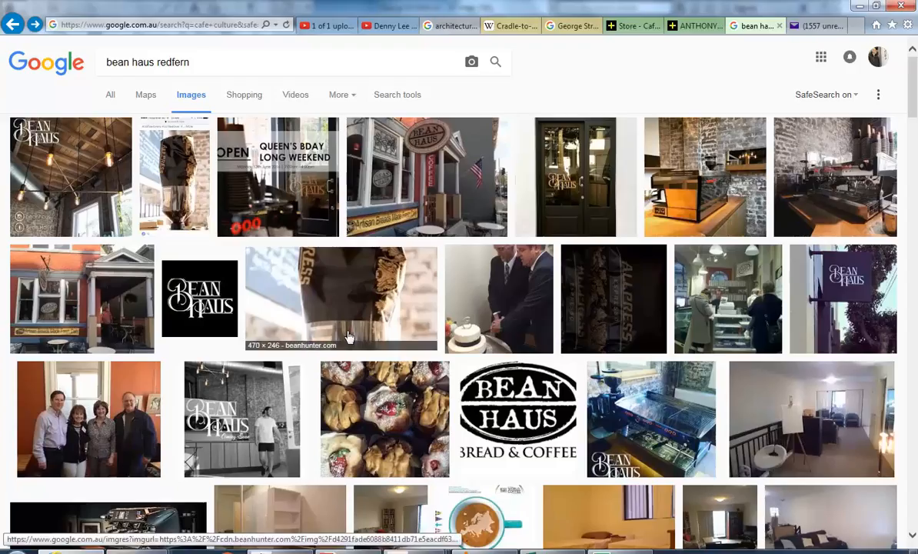
{"action": "left_click", "coordinate": [442, 26]}
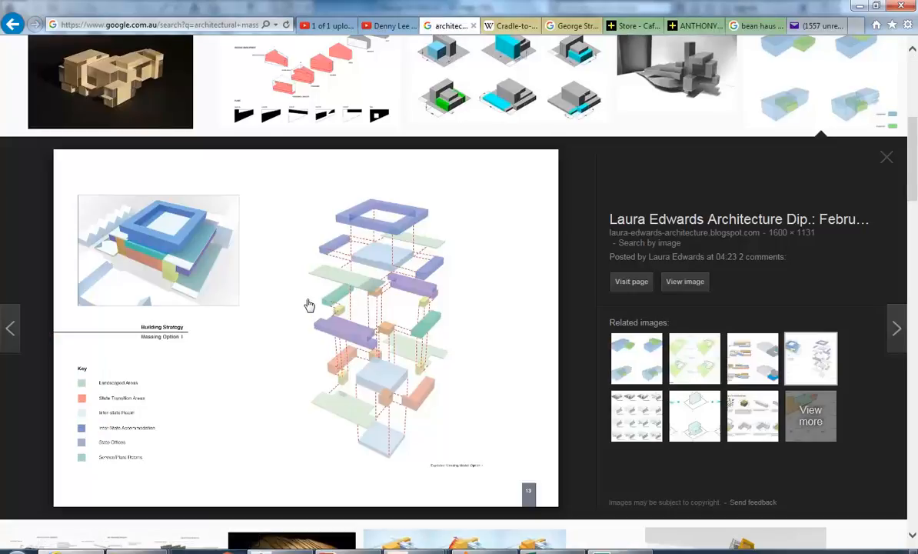
{"action": "scroll", "coordinate": [354, 296], "scroll_direction": "up", "scroll_amount": 2}
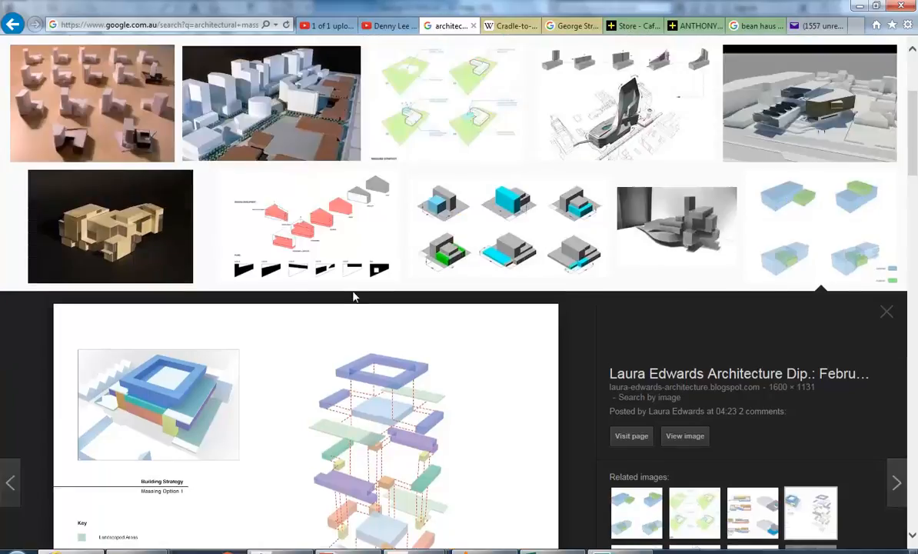
{"action": "scroll", "coordinate": [353, 296], "scroll_direction": "up", "scroll_amount": 1}
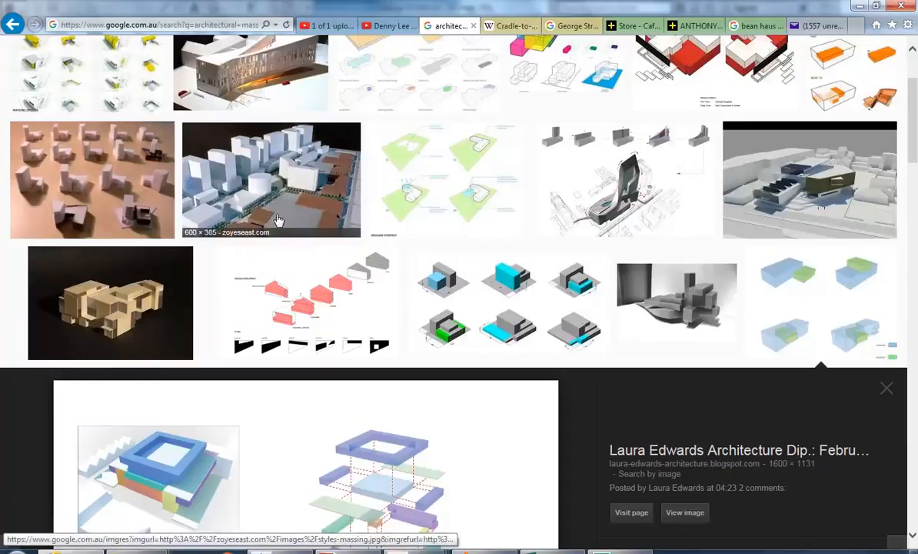
{"action": "scroll", "coordinate": [281, 218], "scroll_direction": "up", "scroll_amount": 2}
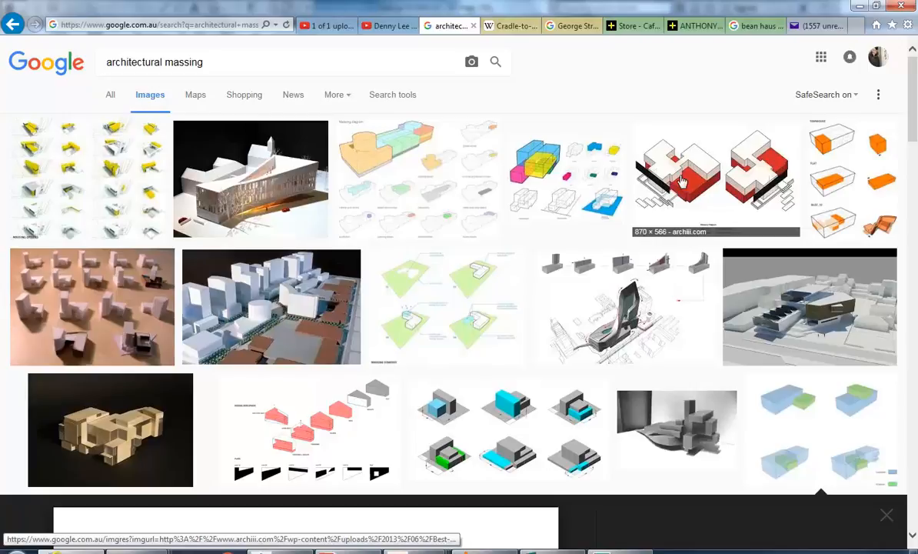
{"action": "scroll", "coordinate": [671, 181], "scroll_direction": "down", "scroll_amount": 1}
{"action": "scroll", "coordinate": [666, 222], "scroll_direction": "up", "scroll_amount": 1}
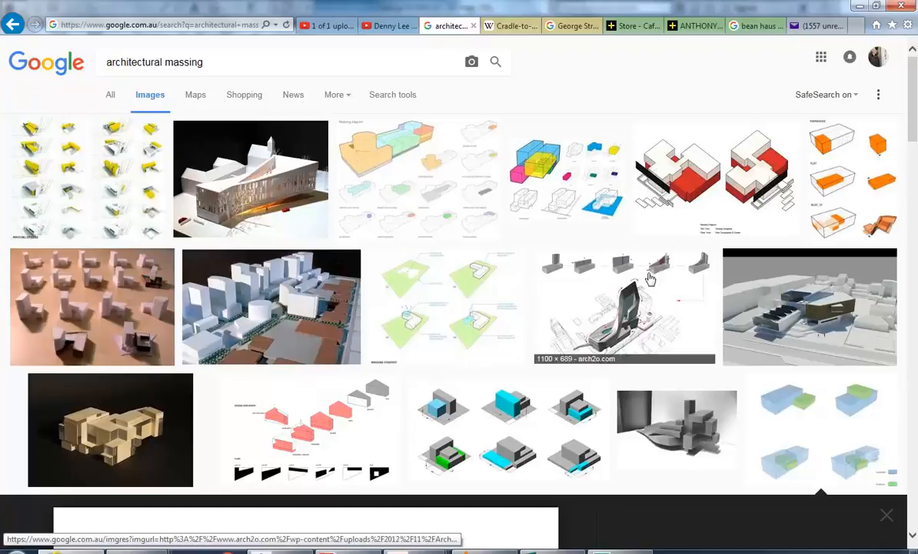
{"action": "scroll", "coordinate": [650, 308], "scroll_direction": "down", "scroll_amount": 1}
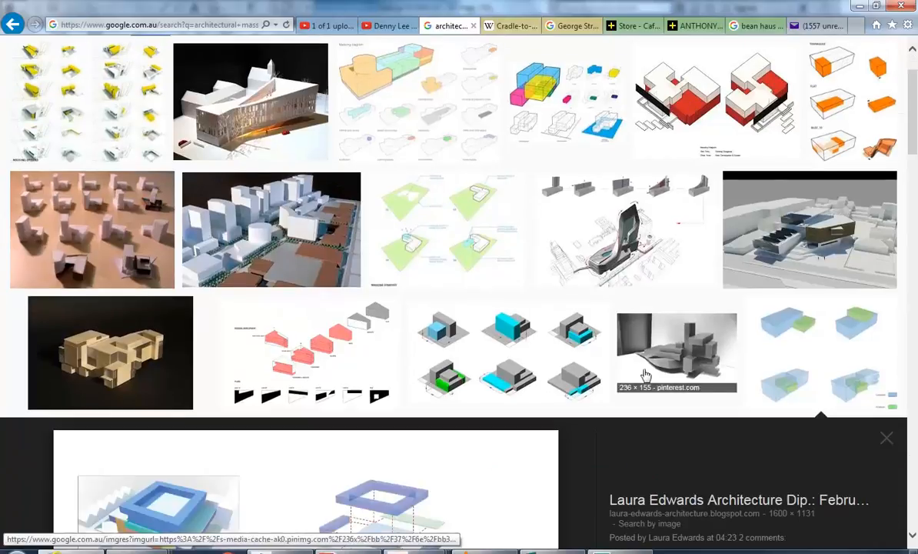
{"action": "scroll", "coordinate": [649, 308], "scroll_direction": "up", "scroll_amount": 1}
{"action": "scroll", "coordinate": [338, 423], "scroll_direction": "down", "scroll_amount": 1}
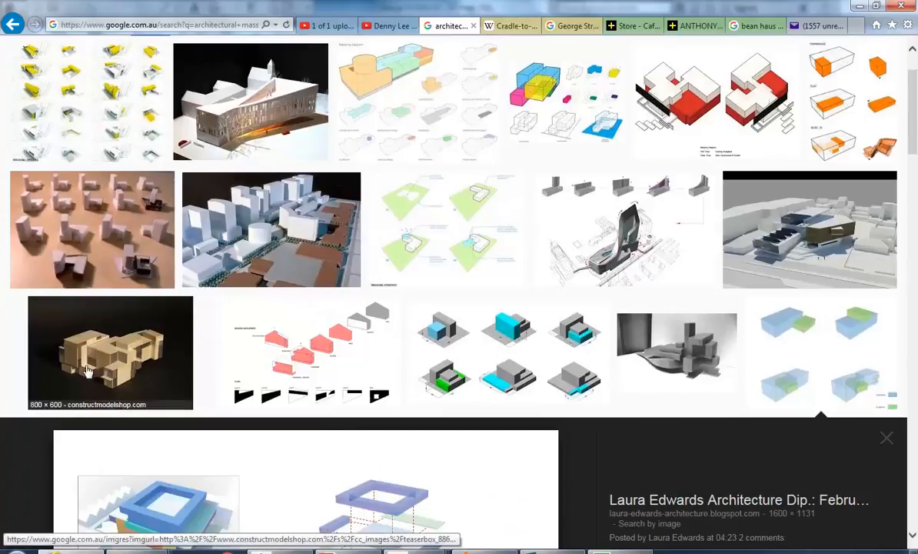
{"action": "scroll", "coordinate": [300, 331], "scroll_direction": "down", "scroll_amount": 5}
{"action": "scroll", "coordinate": [259, 356], "scroll_direction": "down", "scroll_amount": 1}
{"action": "scroll", "coordinate": [262, 361], "scroll_direction": "up", "scroll_amount": 1}
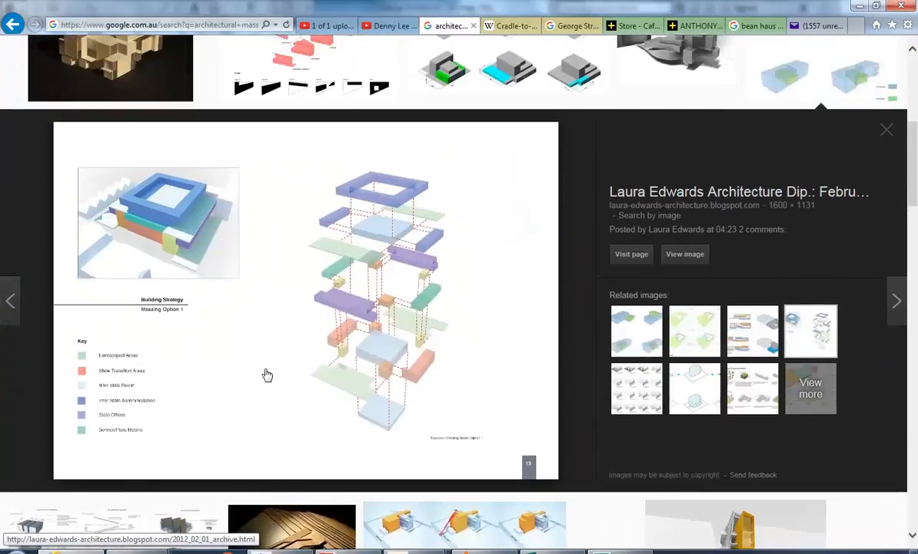
Return to the Revit model and open the Ground Floor floor plan.
{"action": "left_click", "coordinate": [860, 6]}
{"action": "middle_click_drag", "start_coordinate": [436, 296], "coordinate": [453, 294]}
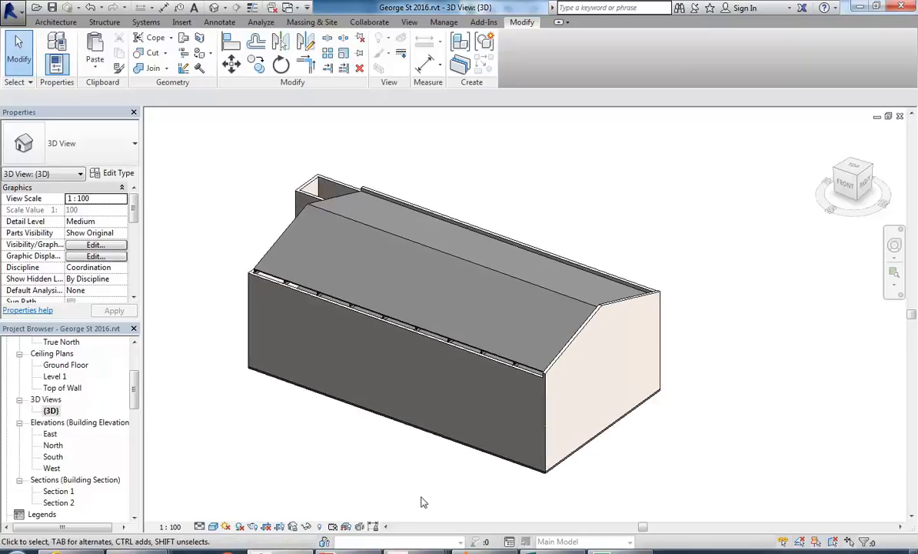
{"action": "middle_click_drag", "start_coordinate": [312, 454], "coordinate": [300, 447]}
{"action": "middle_click_drag", "start_coordinate": [151, 393], "coordinate": [176, 352]}
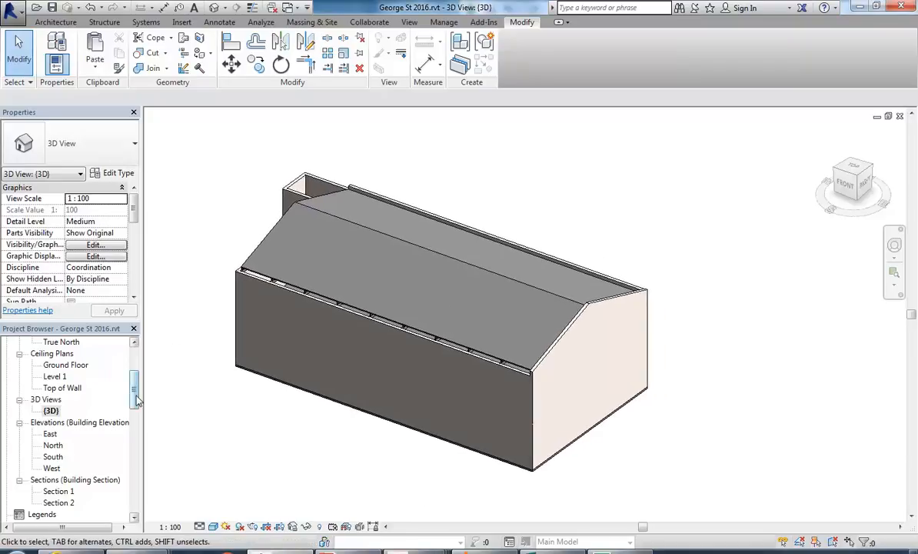
{"action": "scroll", "coordinate": [127, 369], "scroll_direction": "up", "scroll_amount": 3}
{"action": "double_click", "coordinate": [68, 377]}
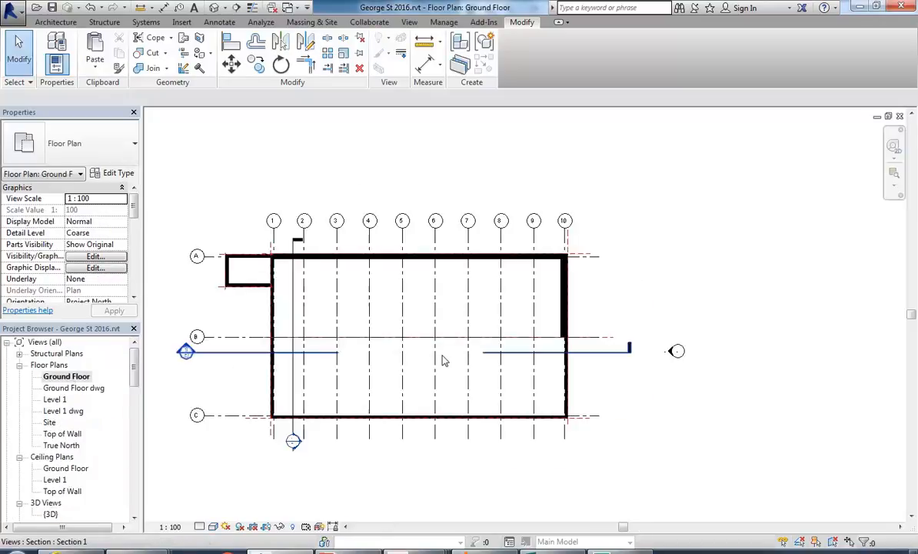
Start an in-place mass on the ground floor plan and name it Materplan.
{"action": "scroll", "coordinate": [359, 330], "scroll_direction": "up", "scroll_amount": 1}
{"action": "middle_click_drag", "start_coordinate": [368, 339], "coordinate": [371, 347]}
{"action": "middle_click_drag", "start_coordinate": [307, 123], "coordinate": [342, 144]}
{"action": "scroll", "coordinate": [343, 144], "scroll_direction": "down", "scroll_amount": 1}
{"action": "middle_click_drag", "start_coordinate": [221, 119], "coordinate": [220, 134]}
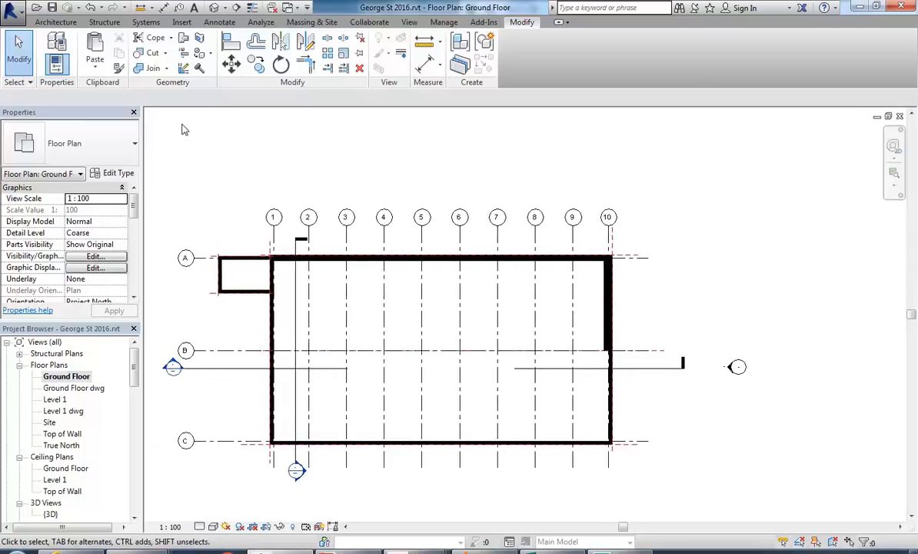
{"action": "left_click", "coordinate": [309, 23]}
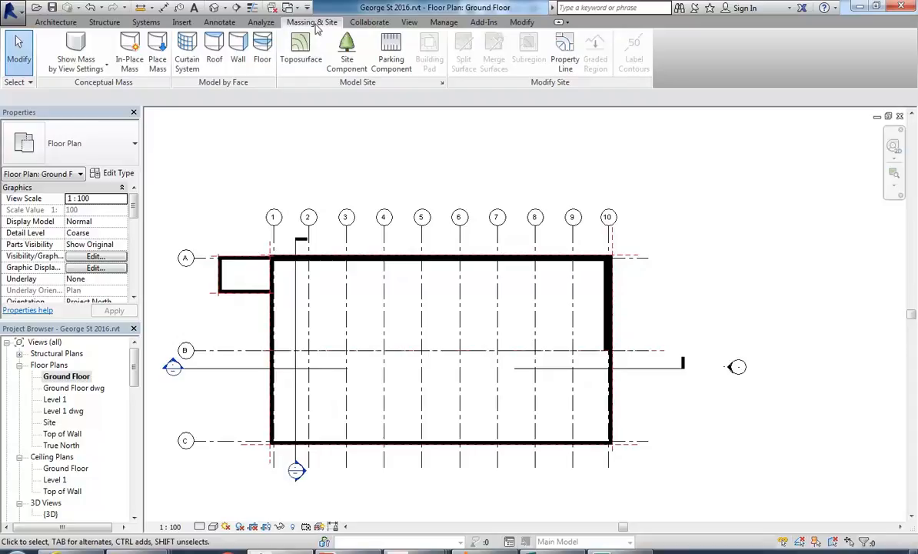
{"action": "left_click", "coordinate": [129, 51]}
{"action": "left_click", "coordinate": [536, 327]}
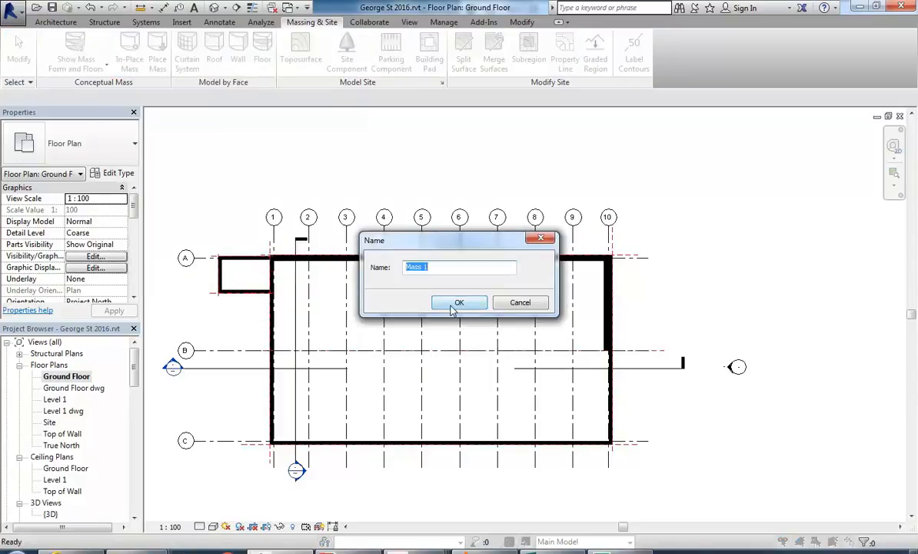
{"action": "left_click_drag", "start_coordinate": [459, 243], "coordinate": [424, 227]}
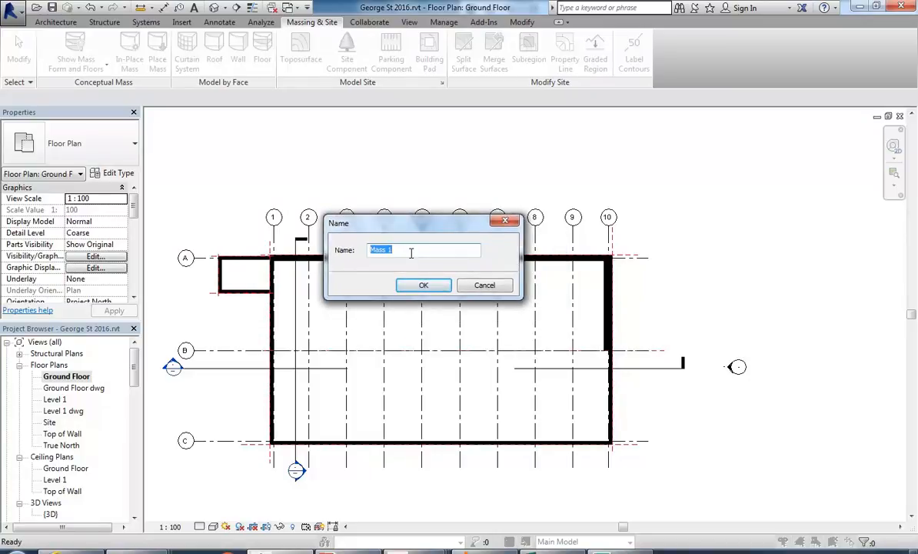
{"action": "type", "text": "Materplan"}
{"action": "left_click", "coordinate": [424, 284]}
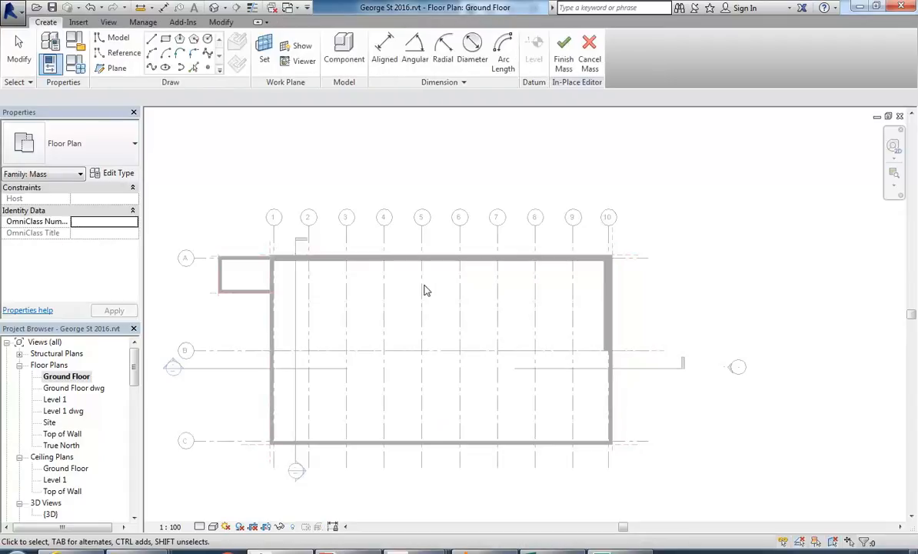
Create model lines for the mass by picking the inner faces of the walls along grids A, 1 and C.
{"action": "scroll", "coordinate": [437, 329], "scroll_direction": "up", "scroll_amount": 2}
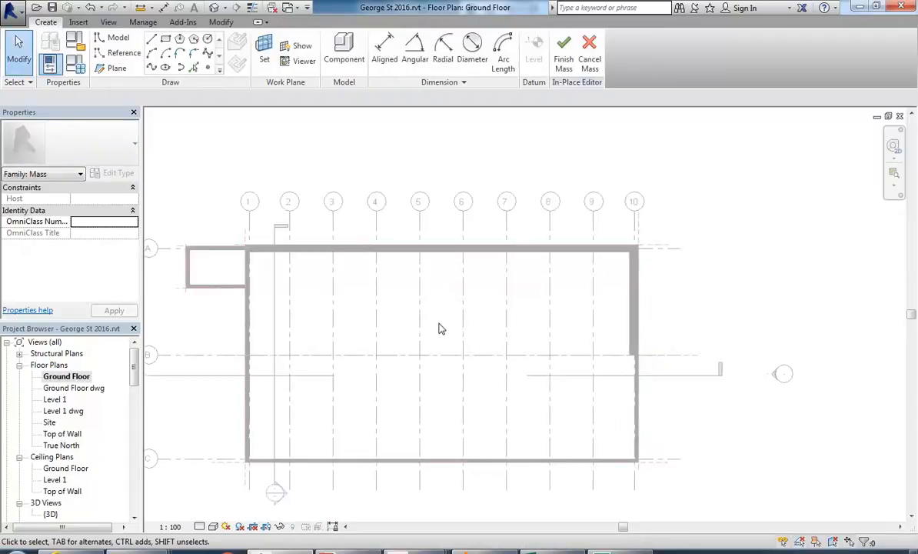
{"action": "left_click", "coordinate": [194, 68]}
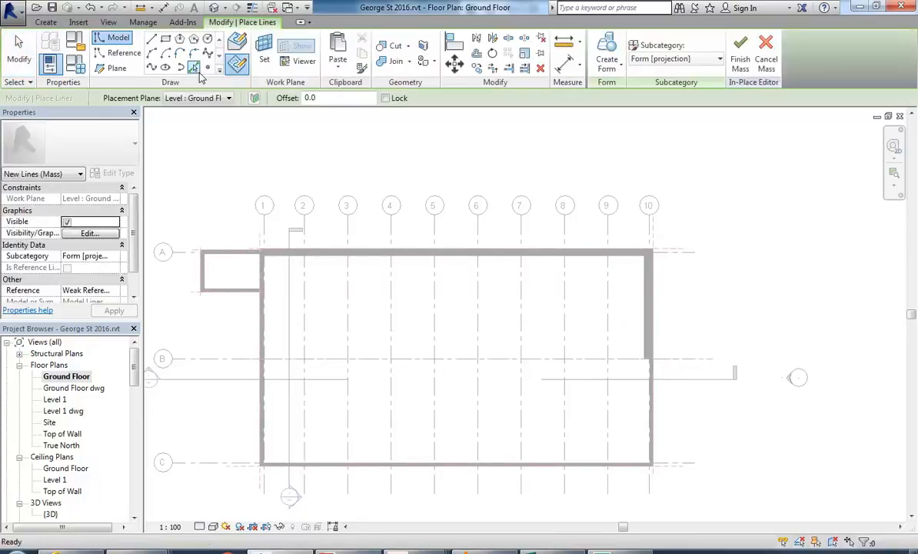
{"action": "left_click", "coordinate": [494, 259]}
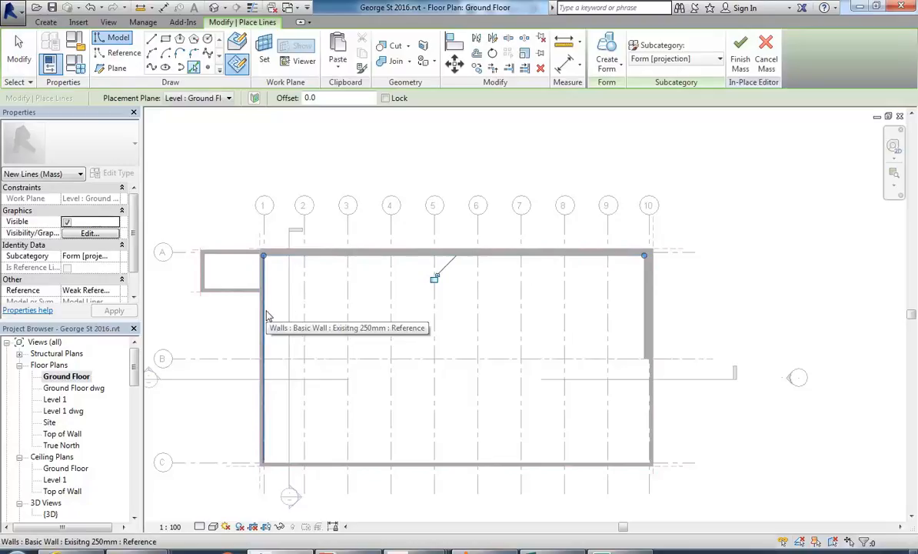
{"action": "scroll", "coordinate": [247, 390], "scroll_direction": "up", "scroll_amount": 5}
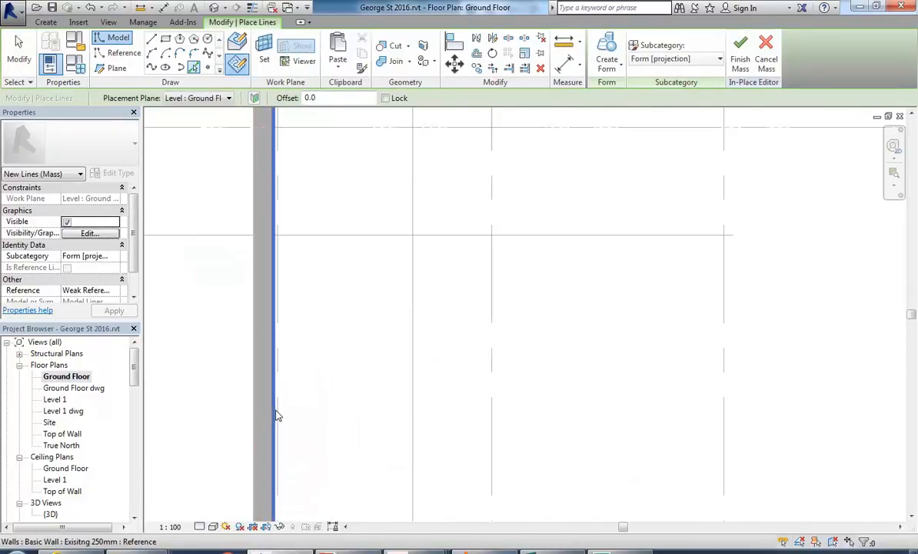
{"action": "left_click", "coordinate": [276, 412]}
{"action": "scroll", "coordinate": [323, 422], "scroll_direction": "down", "scroll_amount": 1}
{"action": "middle_click_drag", "start_coordinate": [323, 423], "coordinate": [293, 267]}
{"action": "scroll", "coordinate": [298, 353], "scroll_direction": "down", "scroll_amount": 1}
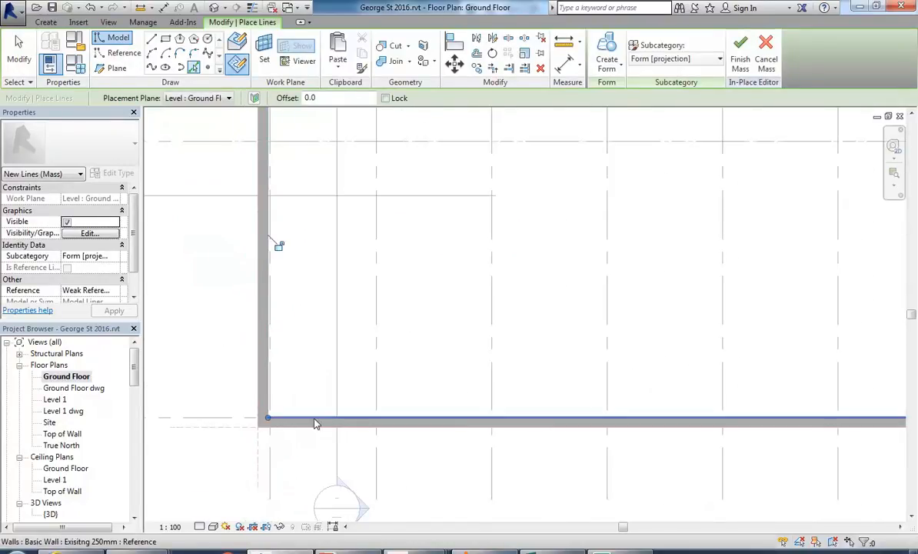
{"action": "left_click", "coordinate": [314, 421]}
Pick the inner faces of the wall along grid 10, including its step at grid B, and end line placement.
{"action": "scroll", "coordinate": [535, 369], "scroll_direction": "down", "scroll_amount": 2}
{"action": "middle_click_drag", "start_coordinate": [705, 358], "coordinate": [307, 356]}
{"action": "scroll", "coordinate": [560, 381], "scroll_direction": "up", "scroll_amount": 3}
{"action": "left_click", "coordinate": [538, 361]}
{"action": "middle_click_drag", "start_coordinate": [529, 316], "coordinate": [473, 478]}
{"action": "scroll", "coordinate": [482, 289], "scroll_direction": "up", "scroll_amount": 3}
{"action": "left_click", "coordinate": [483, 260]}
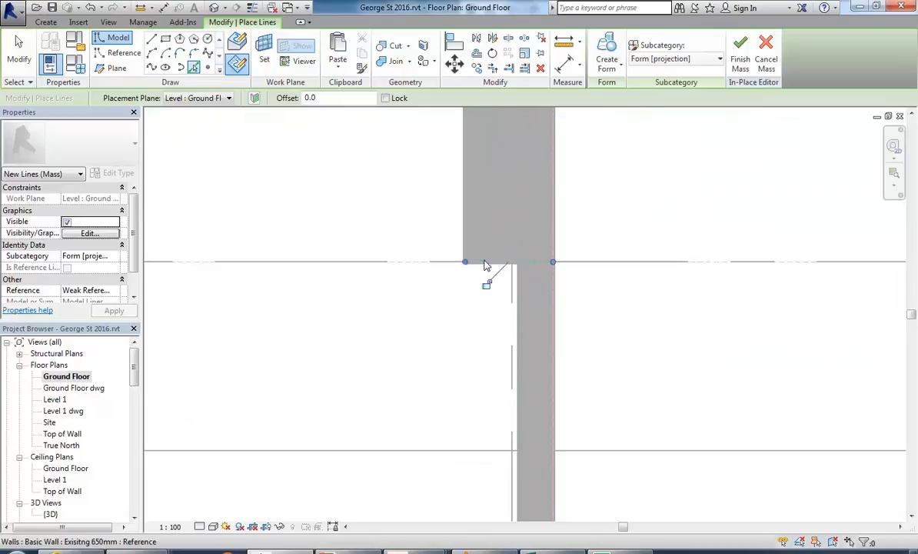
{"action": "left_click", "coordinate": [464, 231]}
{"action": "scroll", "coordinate": [434, 224], "scroll_direction": "down", "scroll_amount": 2}
{"action": "middle_click_drag", "start_coordinate": [394, 208], "coordinate": [529, 342]}
{"action": "scroll", "coordinate": [453, 264], "scroll_direction": "down", "scroll_amount": 2}
{"action": "scroll", "coordinate": [513, 303], "scroll_direction": "up", "scroll_amount": 2}
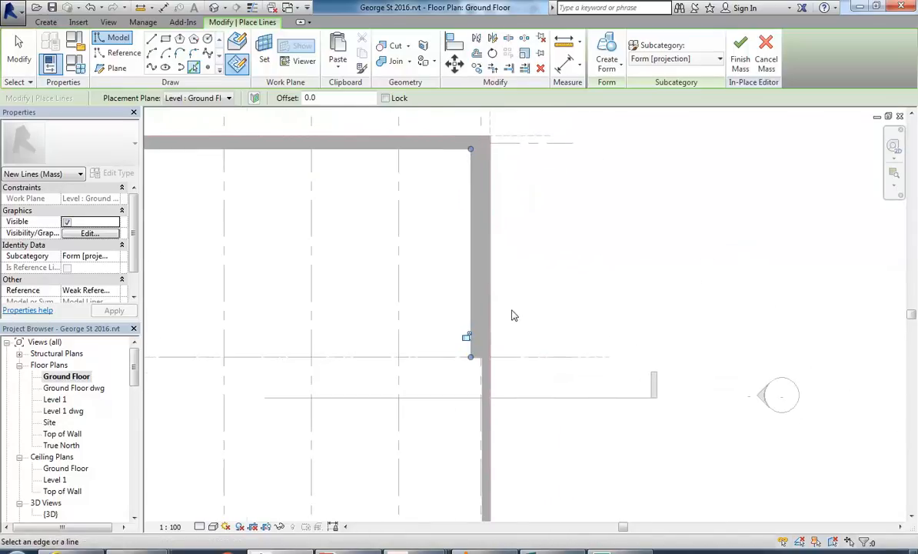
{"action": "scroll", "coordinate": [514, 303], "scroll_direction": "up", "scroll_amount": 3}
{"action": "right_click", "coordinate": [329, 183]}
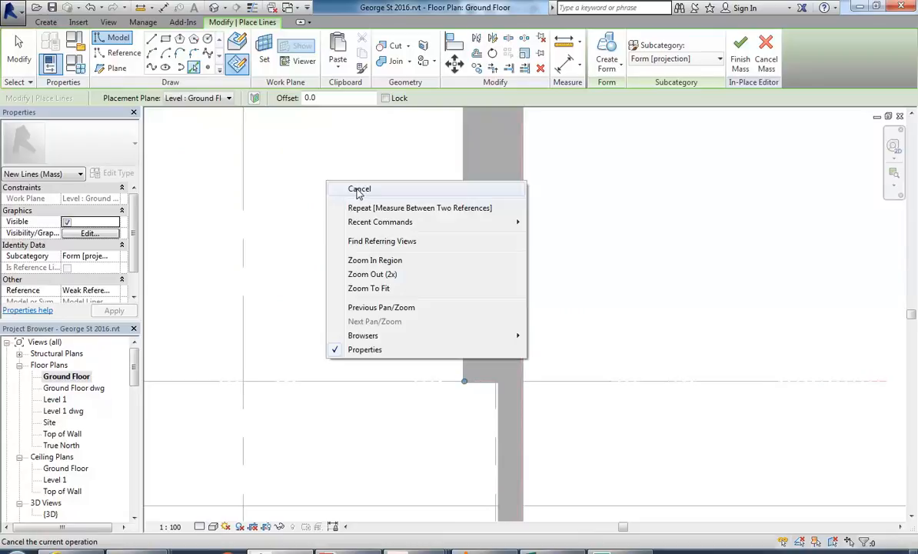
{"action": "left_click", "coordinate": [358, 190]}
Examine the picked mass lines at the wall step near grids B and 10, and check the whole plan outline.
{"action": "scroll", "coordinate": [404, 376], "scroll_direction": "down", "scroll_amount": 1}
{"action": "scroll", "coordinate": [452, 339], "scroll_direction": "up", "scroll_amount": 2}
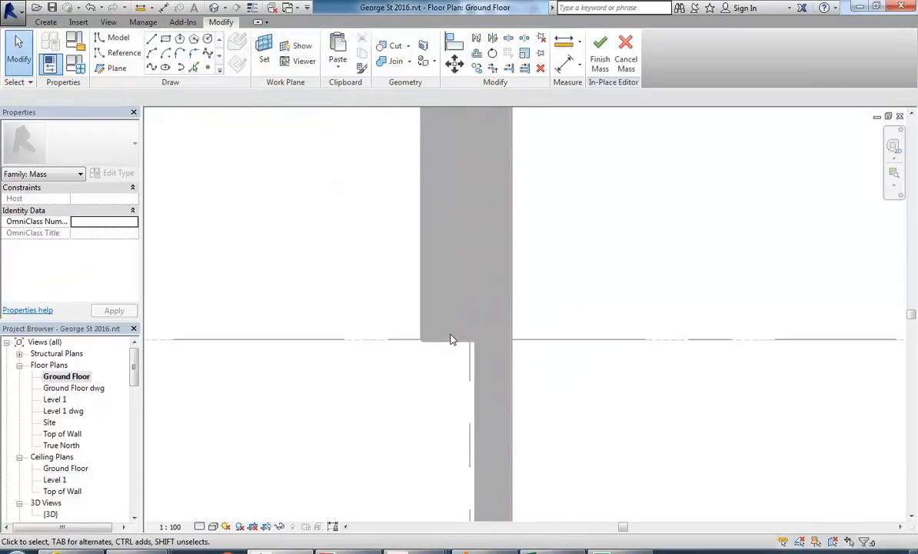
{"action": "key", "text": "Tab"}
{"action": "scroll", "coordinate": [473, 350], "scroll_direction": "up", "scroll_amount": 2}
{"action": "key", "text": "Tab"}
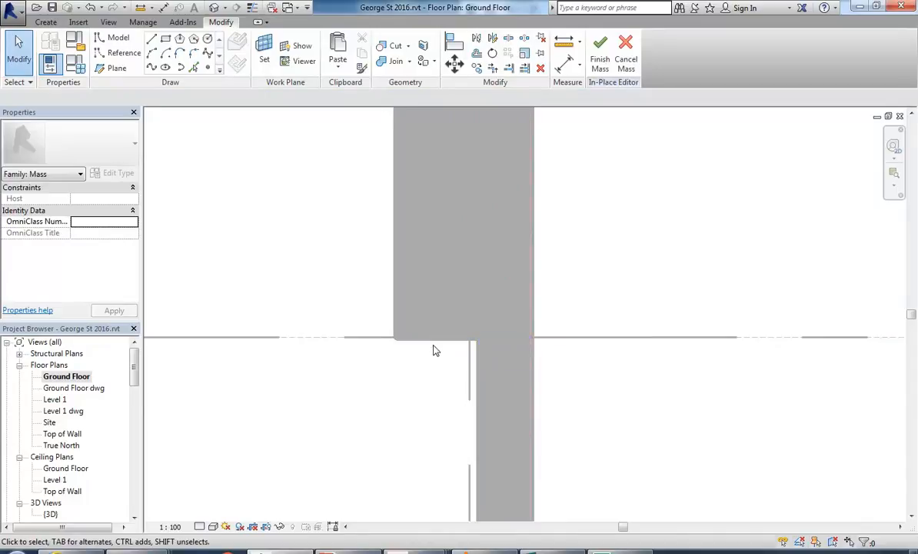
{"action": "scroll", "coordinate": [303, 300], "scroll_direction": "down", "scroll_amount": 2}
{"action": "scroll", "coordinate": [545, 218], "scroll_direction": "down", "scroll_amount": 5}
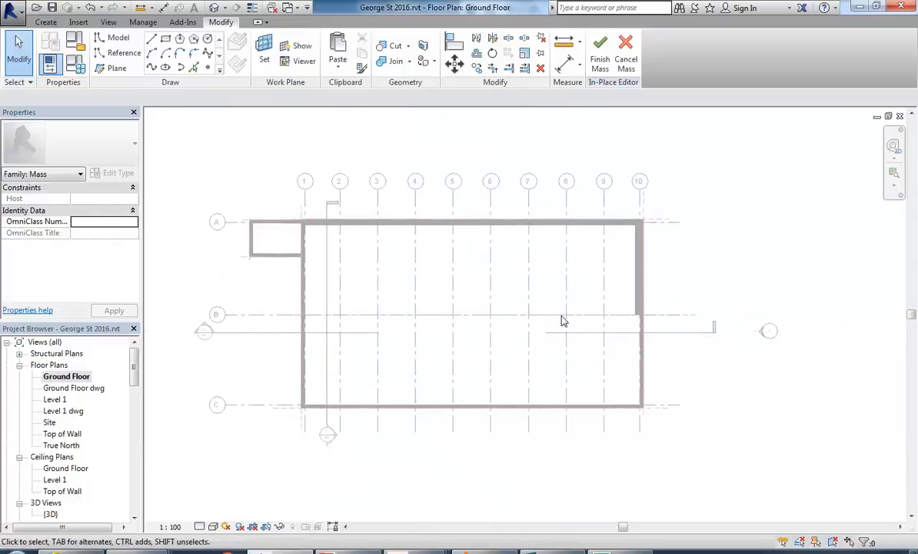
{"action": "middle_click_drag", "start_coordinate": [563, 321], "coordinate": [566, 331]}
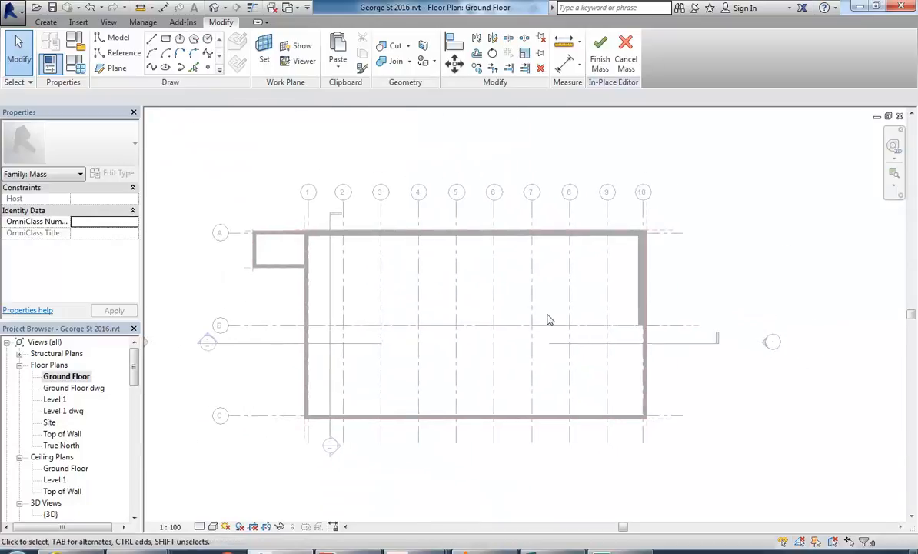
Finish the in-place mass and dismiss the warning.
{"action": "right_click", "coordinate": [62, 380]}
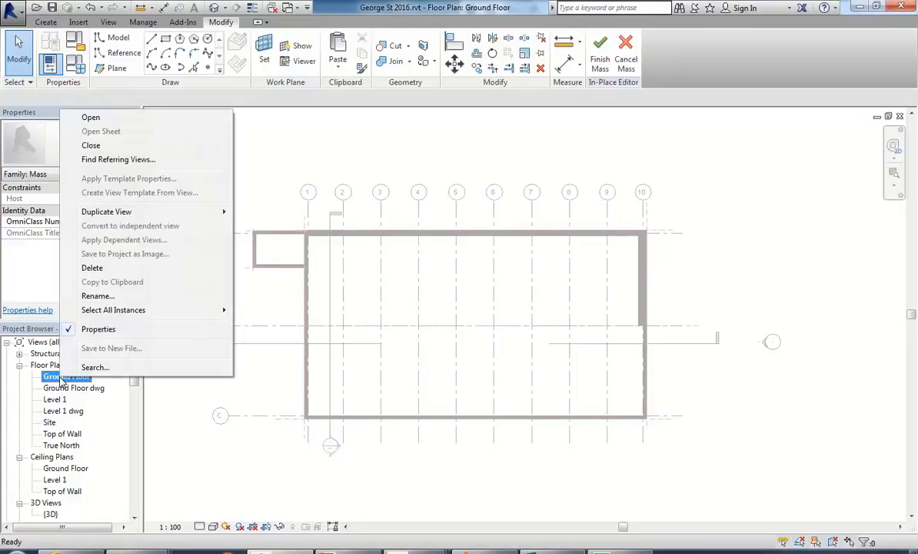
{"action": "left_click", "coordinate": [274, 178]}
{"action": "middle_click_drag", "start_coordinate": [403, 285], "coordinate": [469, 346]}
{"action": "scroll", "coordinate": [468, 345], "scroll_direction": "up", "scroll_amount": 2}
{"action": "scroll", "coordinate": [573, 357], "scroll_direction": "up", "scroll_amount": 2}
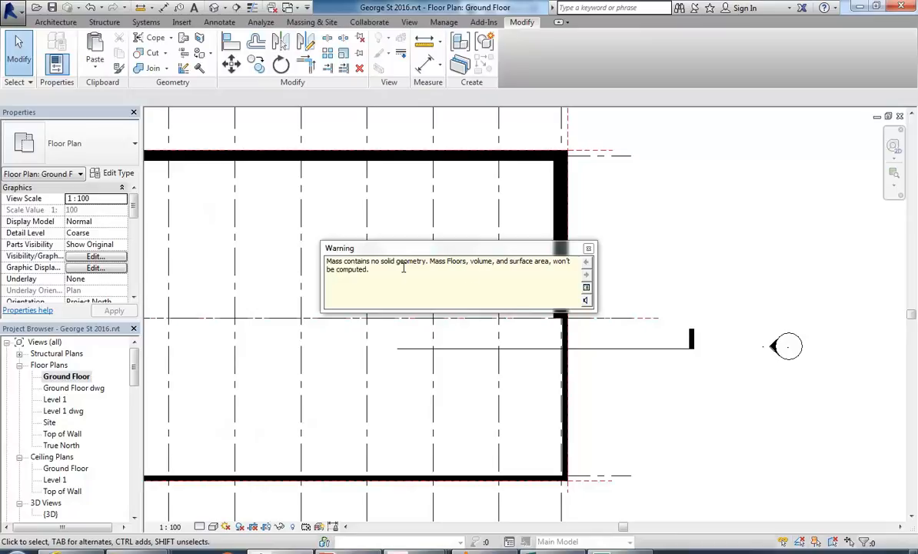
{"action": "left_click", "coordinate": [588, 249]}
Duplicate the Ground Floor floor plan view with detailing.
{"action": "scroll", "coordinate": [336, 228], "scroll_direction": "down", "scroll_amount": 2}
{"action": "middle_click_drag", "start_coordinate": [330, 244], "coordinate": [490, 281]}
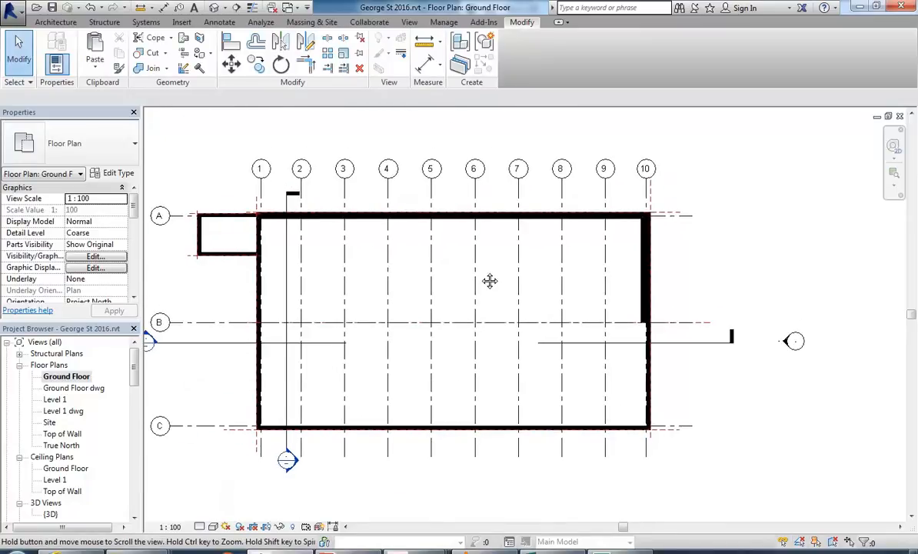
{"action": "right_click", "coordinate": [68, 377]}
{"action": "mouse_move", "coordinate": [112, 214]}
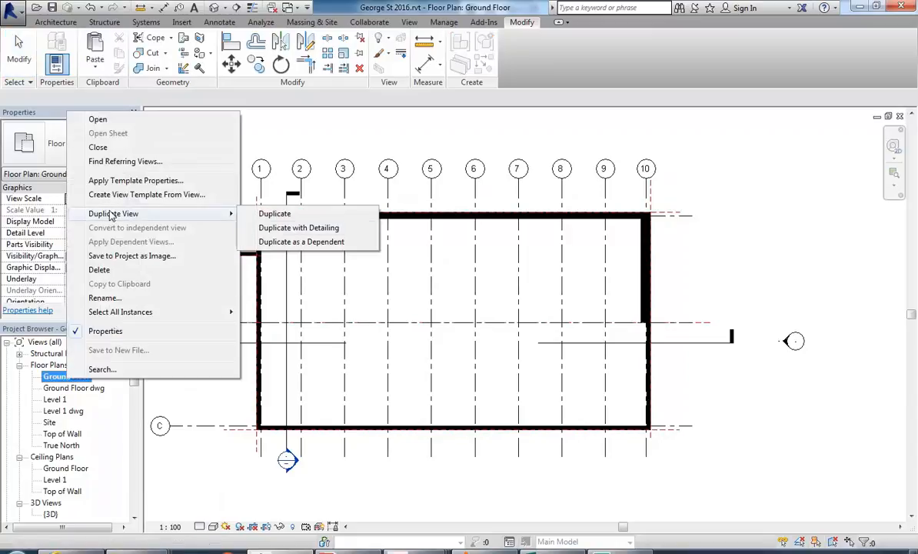
{"action": "left_click", "coordinate": [302, 227]}
Open the copied plan's visibility overrides and turn off all model categories from Air Terminals through Lines.
{"action": "scroll", "coordinate": [248, 186], "scroll_direction": "down", "scroll_amount": 4}
{"action": "middle_click_drag", "start_coordinate": [248, 192], "coordinate": [267, 202]}
{"action": "scroll", "coordinate": [272, 203], "scroll_direction": "up", "scroll_amount": 1}
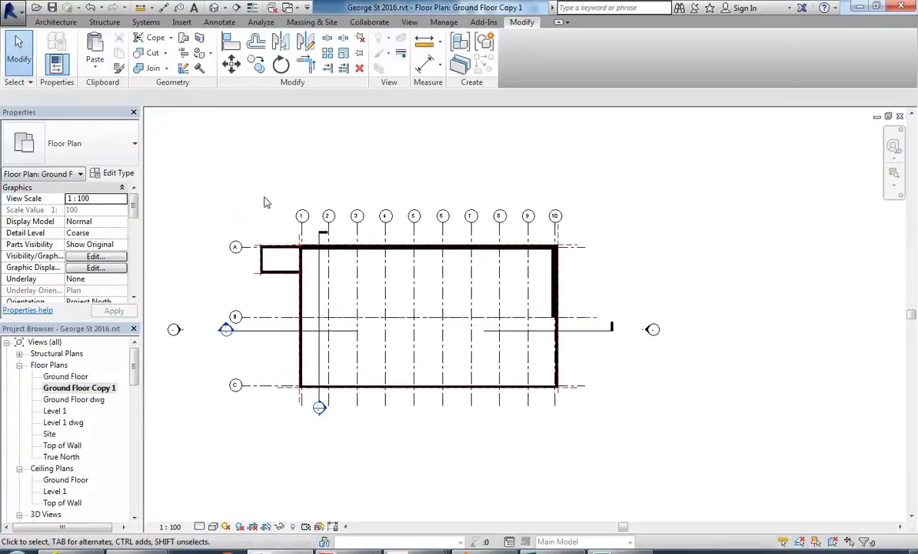
{"action": "left_click", "coordinate": [95, 256]}
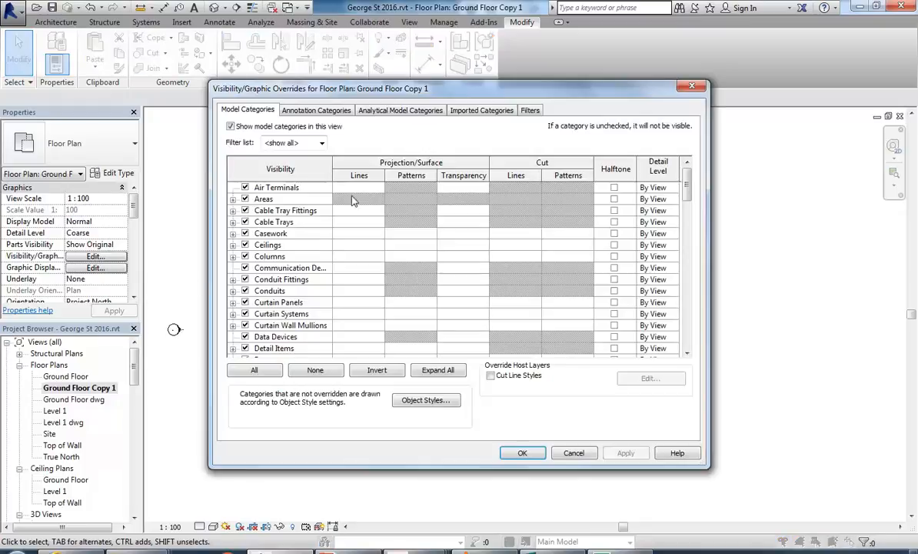
{"action": "left_click", "coordinate": [268, 190]}
{"action": "left_click_drag", "start_coordinate": [688, 188], "coordinate": [695, 250]}
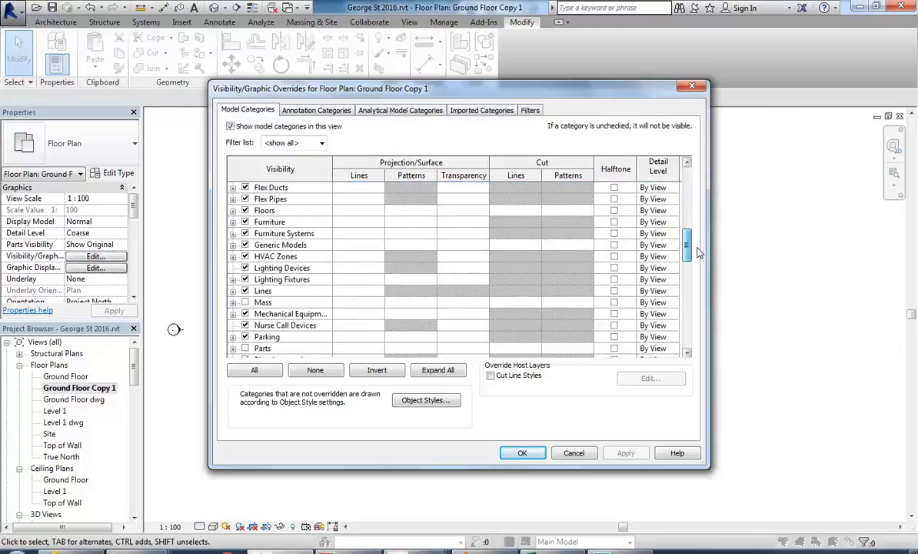
{"action": "left_click", "coordinate": [265, 293], "text": "shift"}
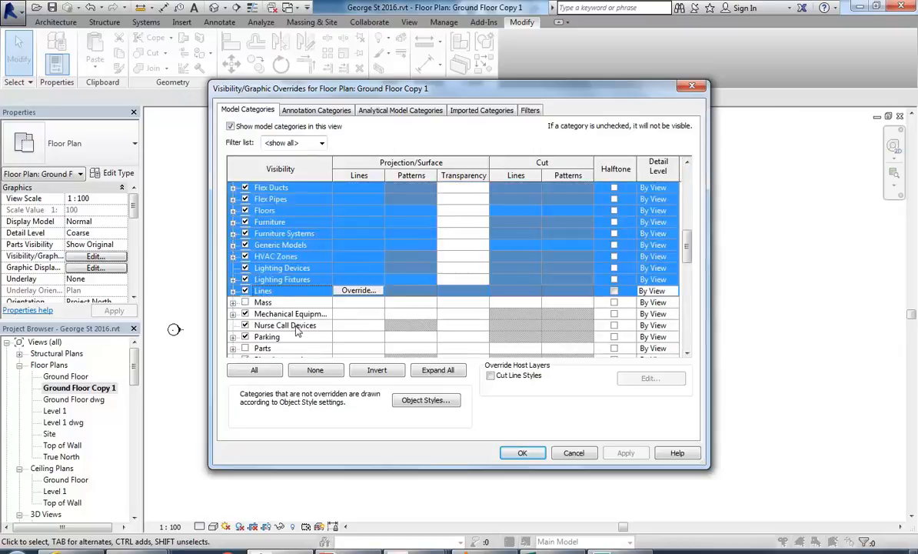
{"action": "left_click", "coordinate": [244, 291]}
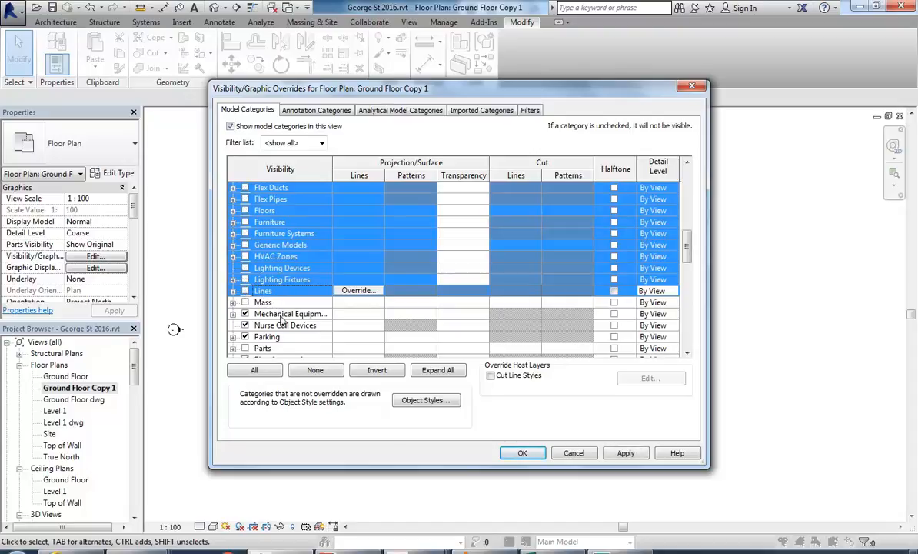
Turn off the model categories from below Mass through Wires, check the annotation categories, and apply the overrides.
{"action": "key", "text": "Down"}
{"action": "key", "text": "Down"}
{"action": "left_click_drag", "start_coordinate": [688, 261], "coordinate": [688, 358]}
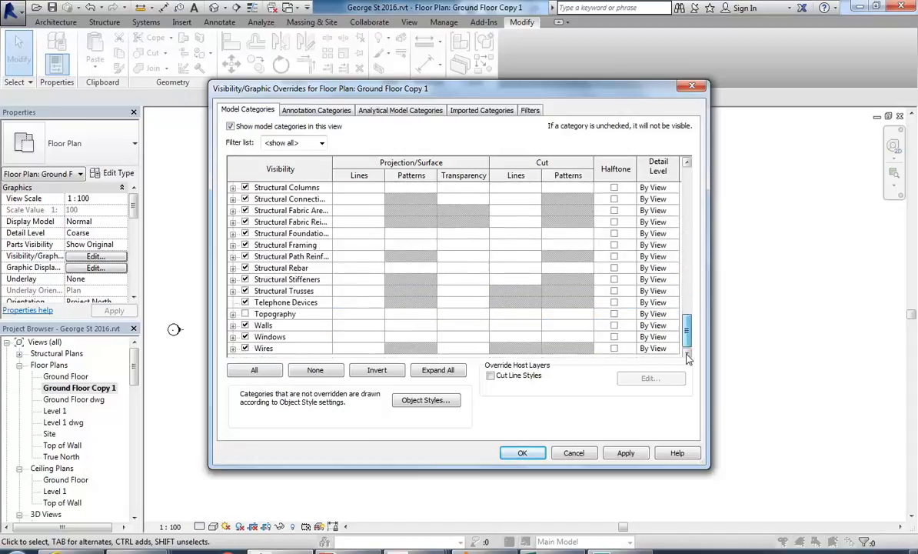
{"action": "left_click", "coordinate": [263, 351], "text": "shift"}
{"action": "left_click", "coordinate": [245, 348]}
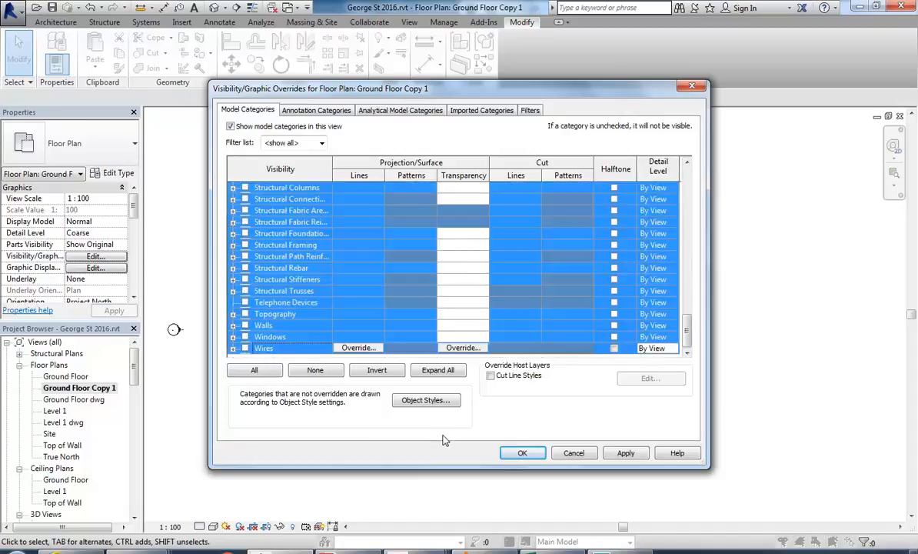
{"action": "left_click", "coordinate": [305, 110]}
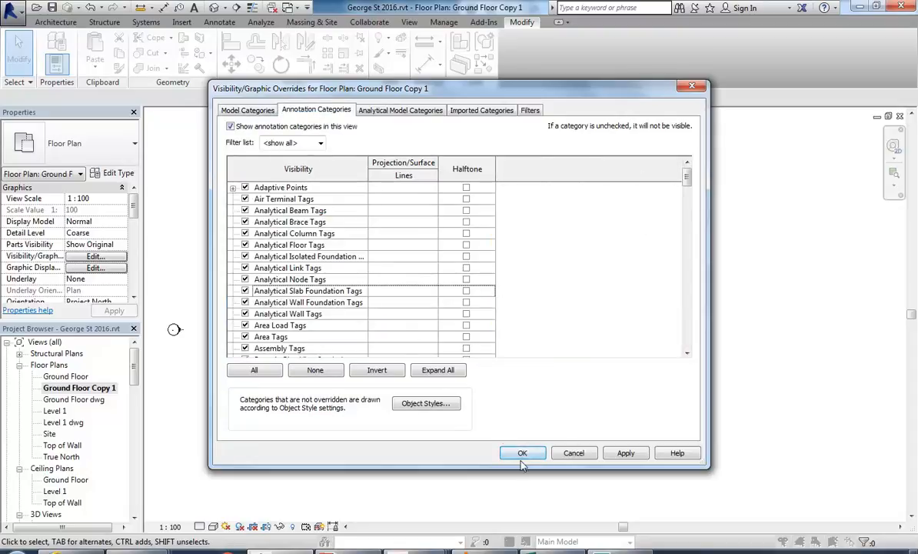
{"action": "left_click", "coordinate": [234, 110]}
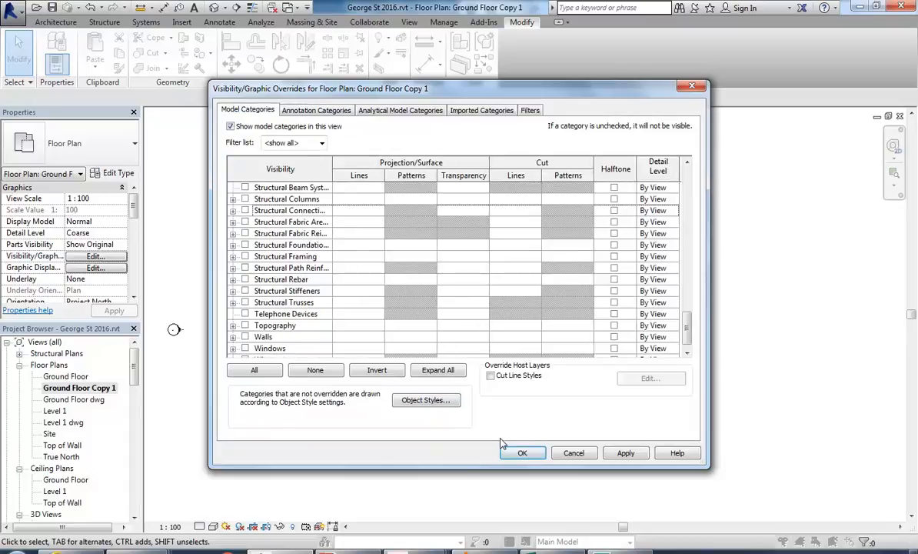
{"action": "left_click", "coordinate": [522, 506]}
Hide the grid and reference plane categories in the copied ground floor plan.
{"action": "middle_click_drag", "start_coordinate": [277, 203], "coordinate": [340, 201]}
{"action": "left_click", "coordinate": [441, 212]}
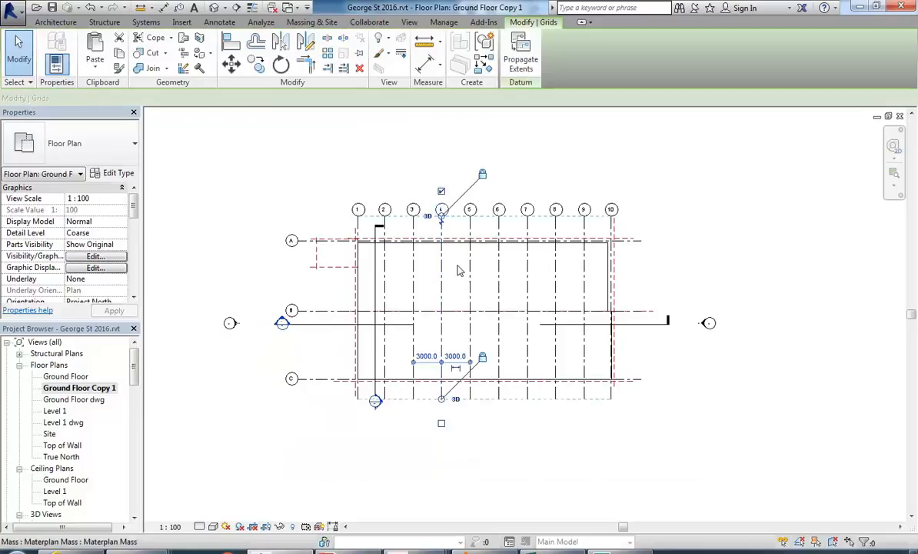
{"action": "key", "text": "v"}
{"action": "key", "text": "h"}
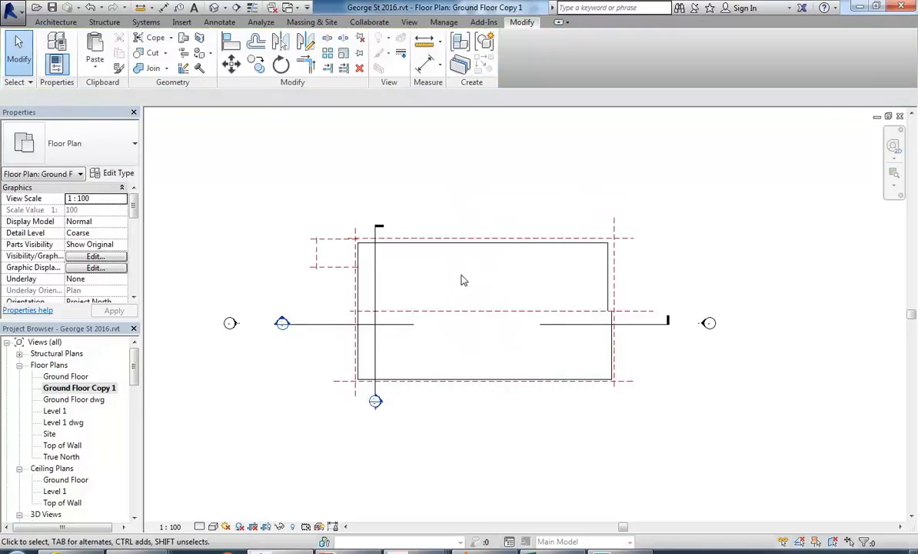
{"action": "left_click", "coordinate": [324, 240]}
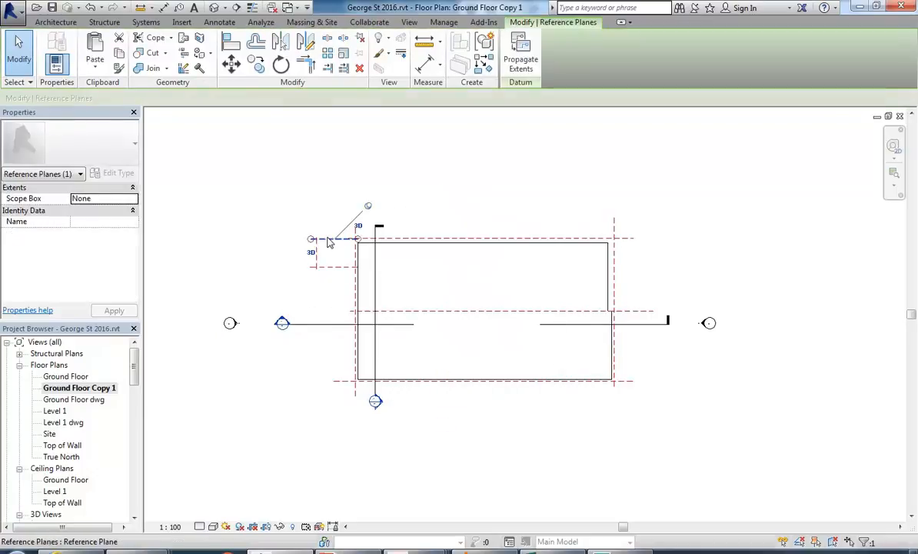
{"action": "right_click", "coordinate": [328, 243]}
{"action": "left_click", "coordinate": [520, 341]}
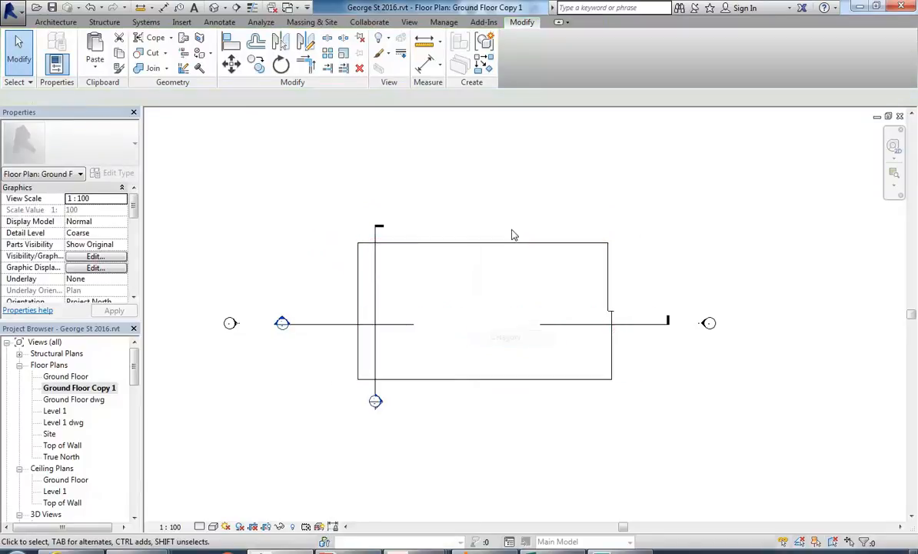
Hide the elevation markers and section lines in the copied plan so only the mass outline is shown.
{"action": "left_click", "coordinate": [341, 325]}
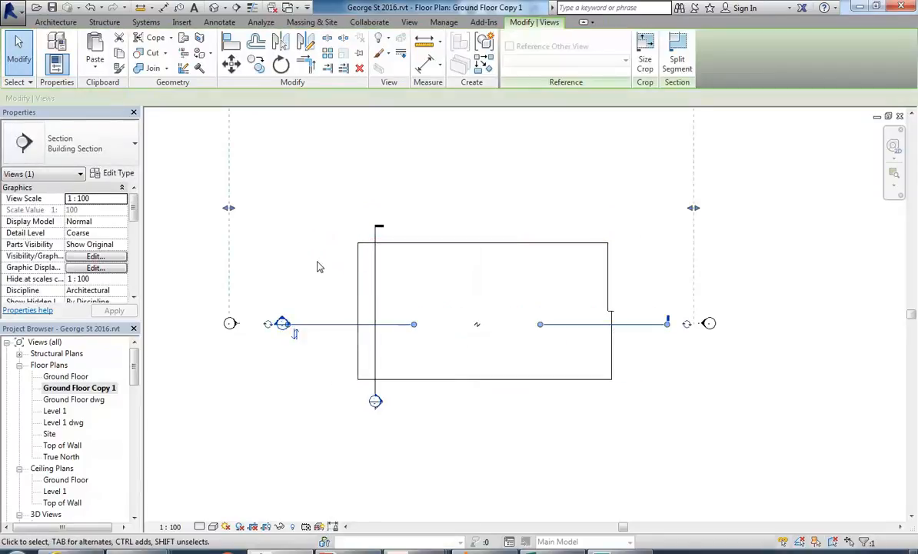
{"action": "left_click", "coordinate": [282, 285]}
{"action": "left_click", "coordinate": [228, 324]}
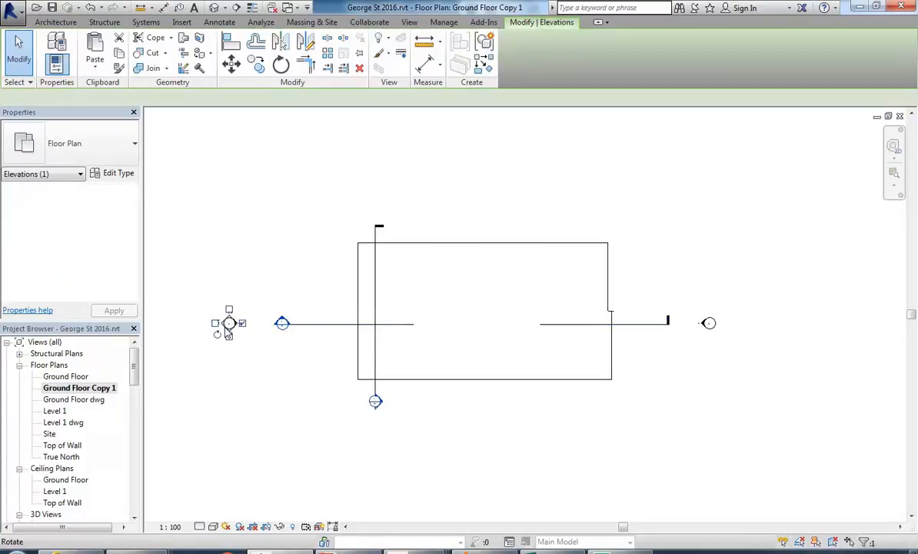
{"action": "key", "text": "Delete"}
{"action": "left_click", "coordinate": [322, 323]}
{"action": "left_click", "coordinate": [322, 268]}
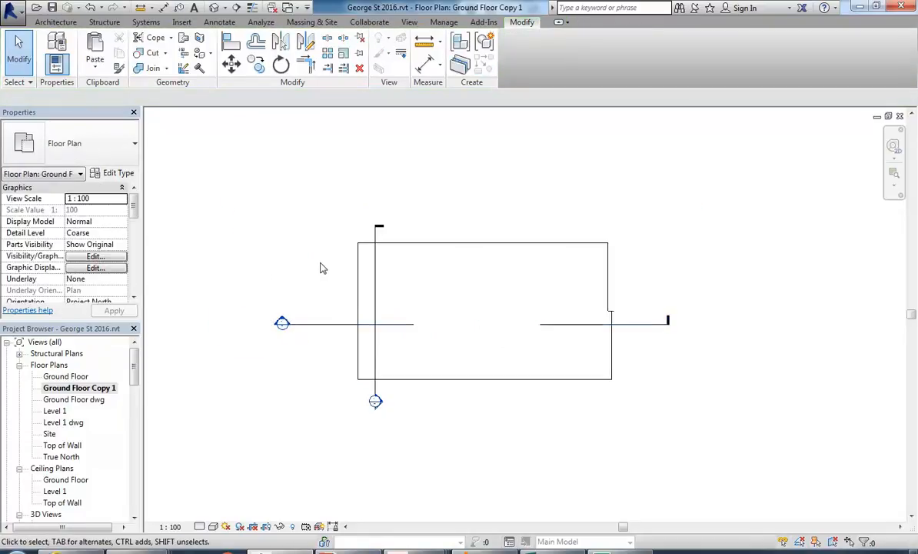
{"action": "left_click", "coordinate": [332, 326]}
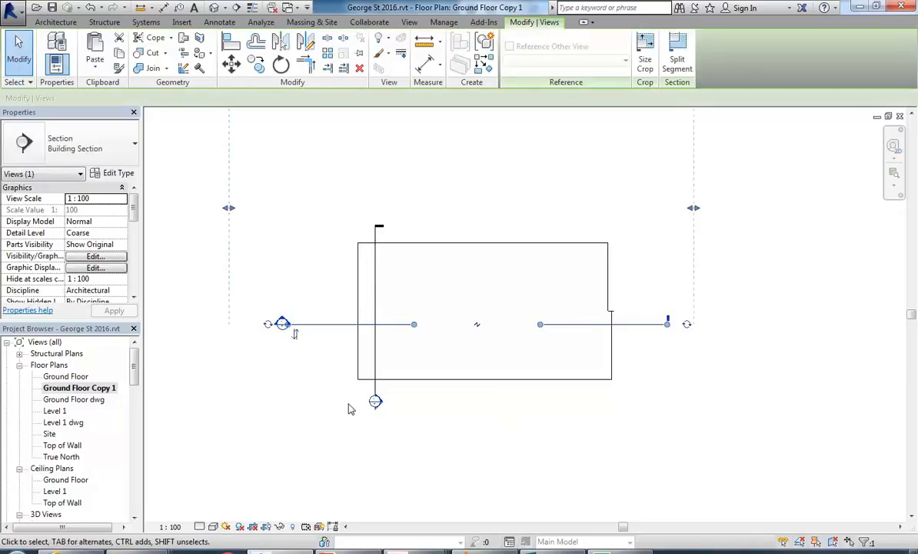
{"action": "key", "text": "Delete"}
Edit the mass in place and trim the overshooting short line at the wall step to a clean corner.
{"action": "scroll", "coordinate": [340, 329], "scroll_direction": "up", "scroll_amount": 3}
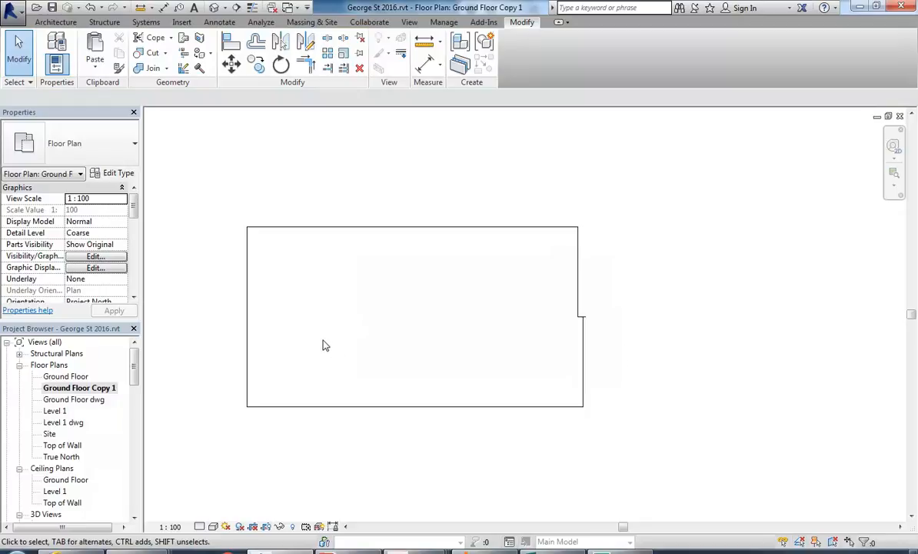
{"action": "left_click", "coordinate": [500, 414]}
{"action": "scroll", "coordinate": [627, 311], "scroll_direction": "up", "scroll_amount": 1}
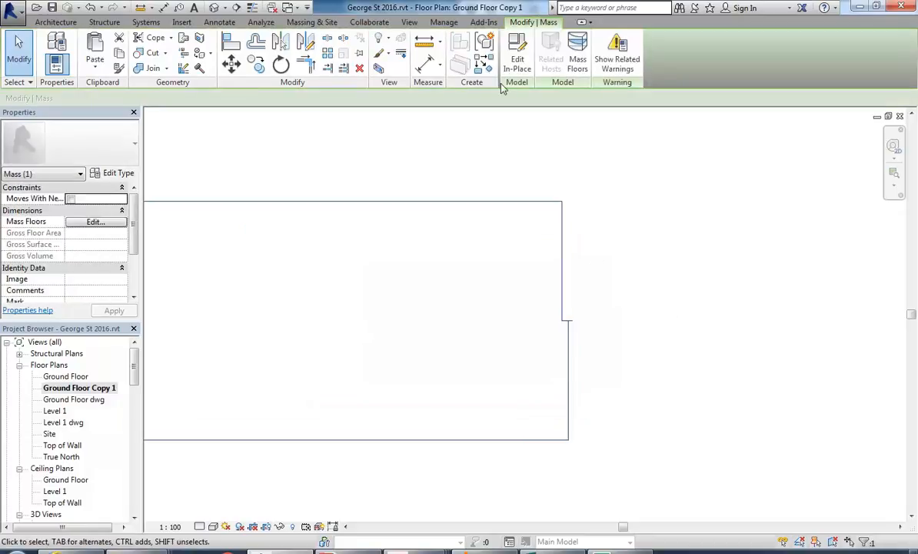
{"action": "left_click", "coordinate": [517, 48]}
{"action": "scroll", "coordinate": [573, 323], "scroll_direction": "up", "scroll_amount": 3}
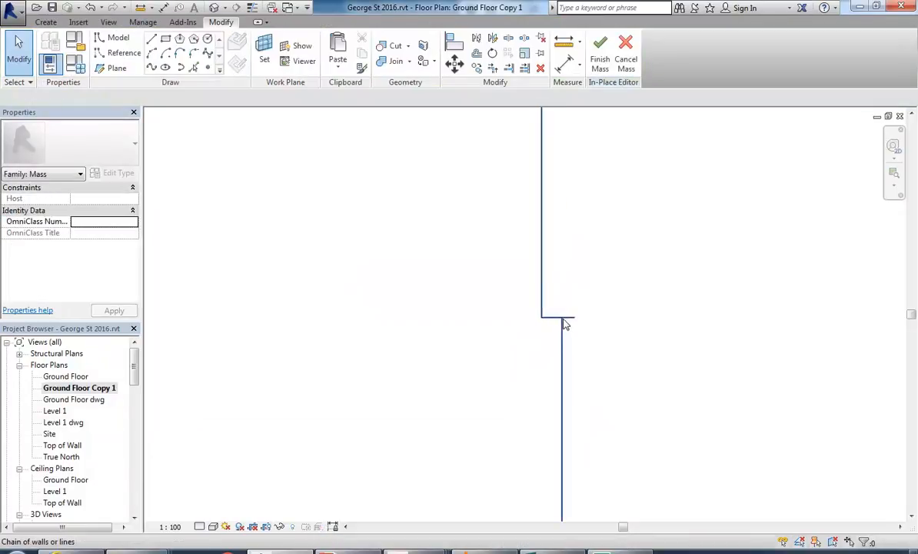
{"action": "left_click", "coordinate": [492, 68]}
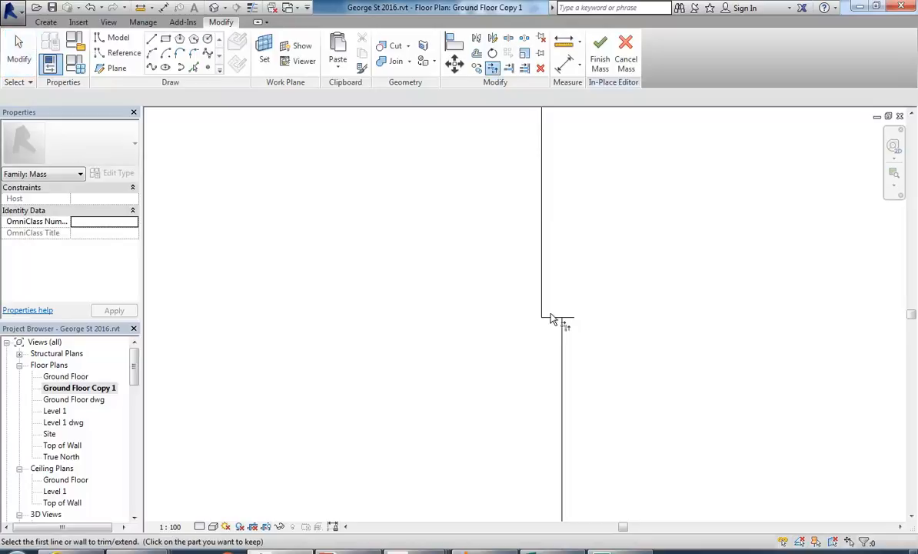
{"action": "right_click", "coordinate": [416, 269]}
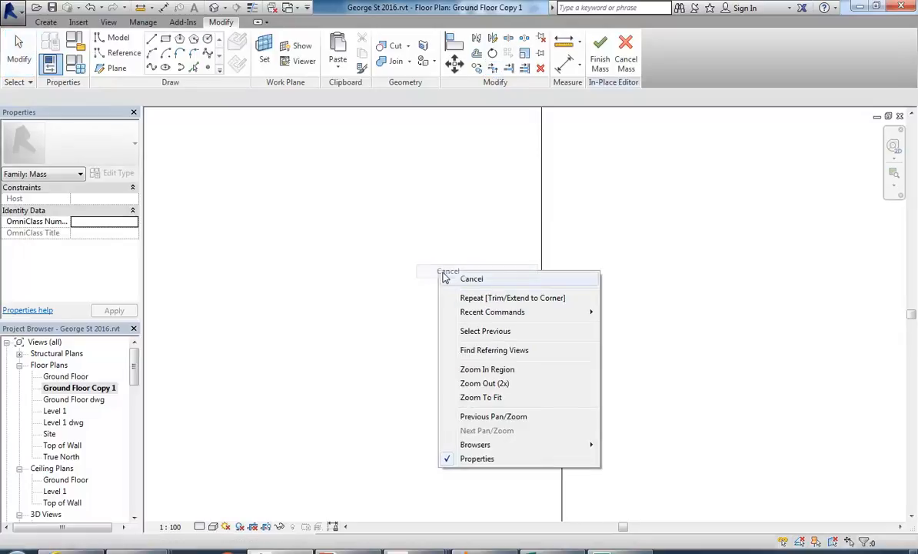
{"action": "left_click", "coordinate": [440, 274]}
Select the whole closed chain of outline lines and create a solid form from it.
{"action": "scroll", "coordinate": [489, 257], "scroll_direction": "down", "scroll_amount": 3}
{"action": "middle_click_drag", "start_coordinate": [489, 257], "coordinate": [574, 287]}
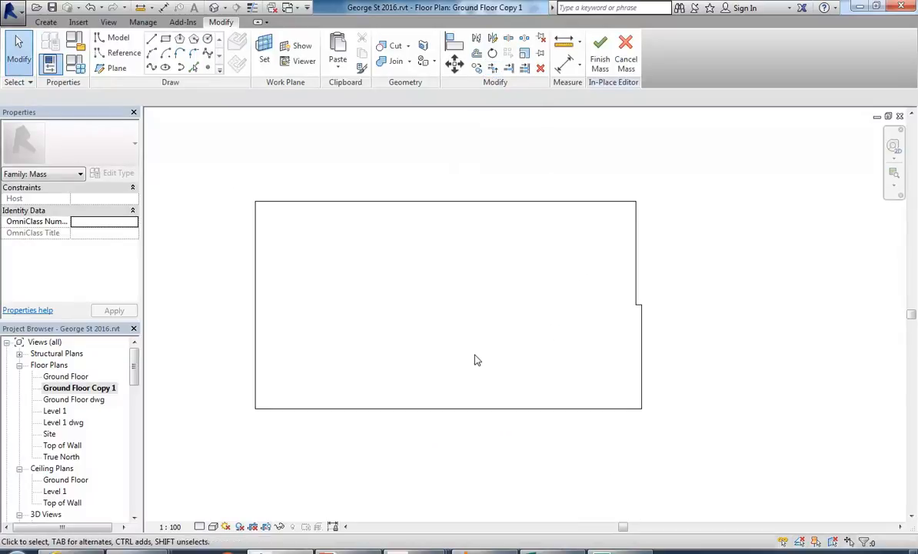
{"action": "key", "text": "Tab"}
{"action": "left_click", "coordinate": [431, 206]}
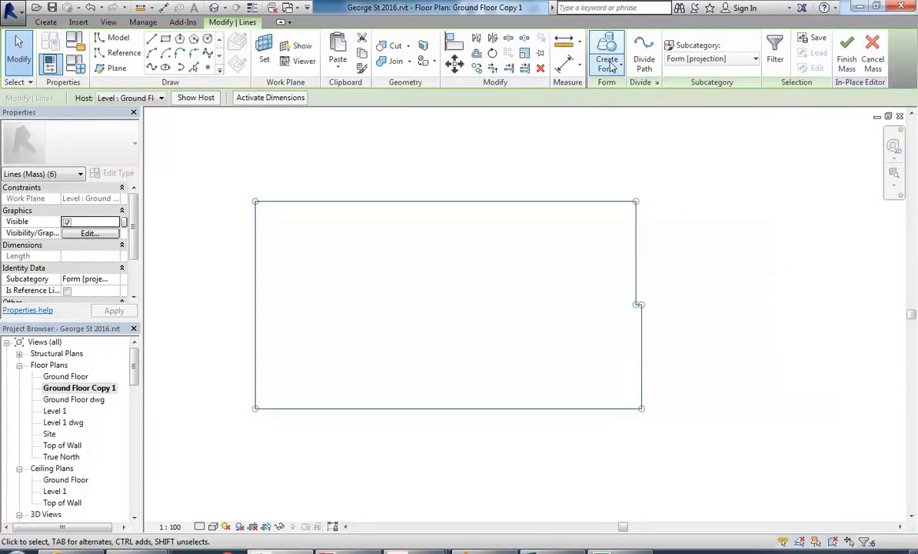
{"action": "left_click", "coordinate": [607, 63]}
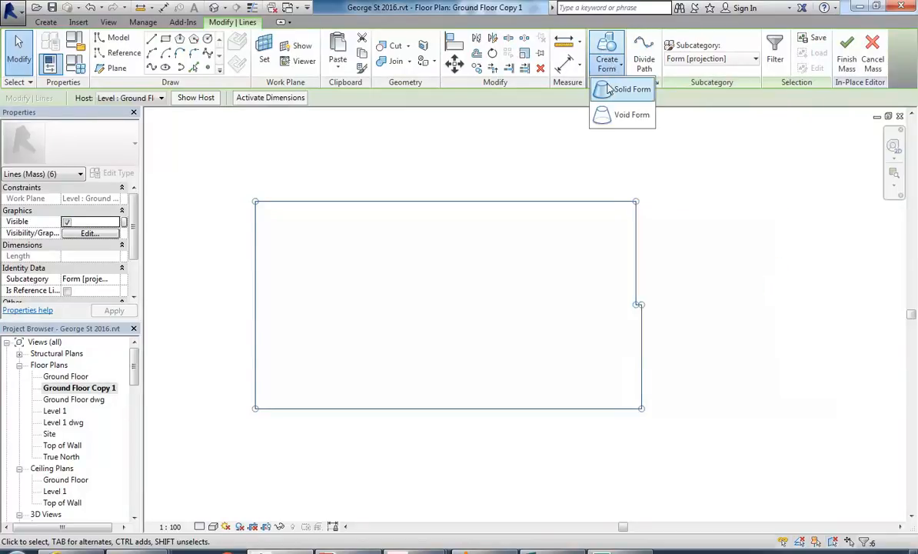
{"action": "left_click", "coordinate": [629, 90]}
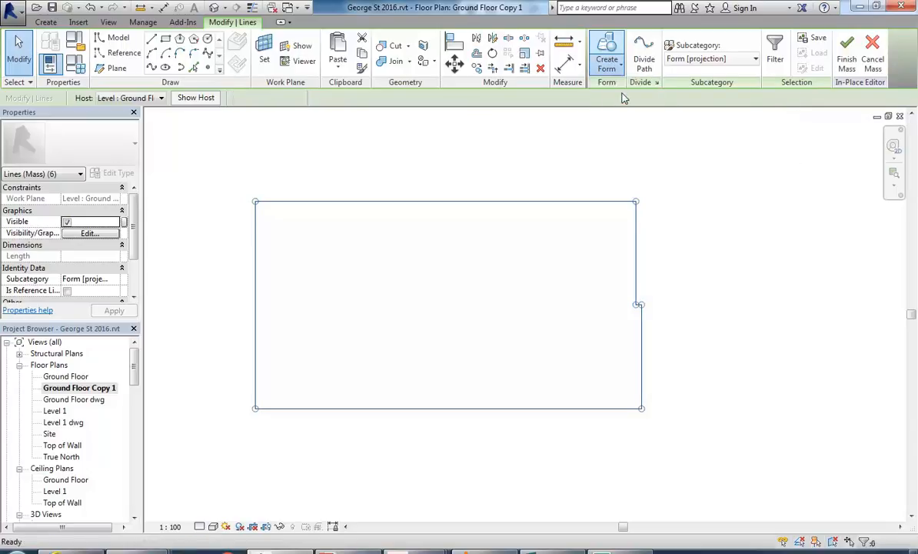
{"action": "left_click", "coordinate": [361, 164]}
Open the {3D} view, inspect the solid form against the building, and finish the in-place mass.
{"action": "scroll", "coordinate": [361, 254], "scroll_direction": "down", "scroll_amount": 2}
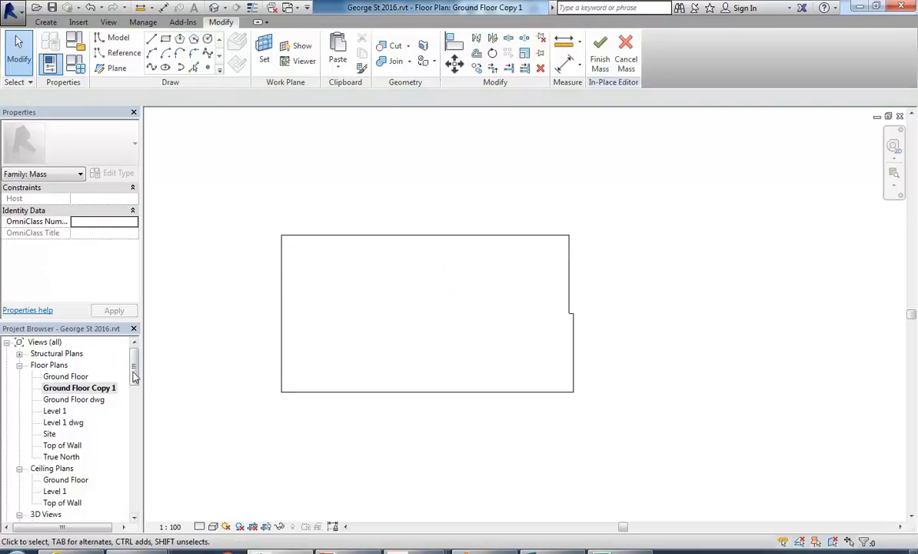
{"action": "scroll", "coordinate": [92, 415], "scroll_direction": "down", "scroll_amount": 3}
{"action": "double_click", "coordinate": [51, 423]}
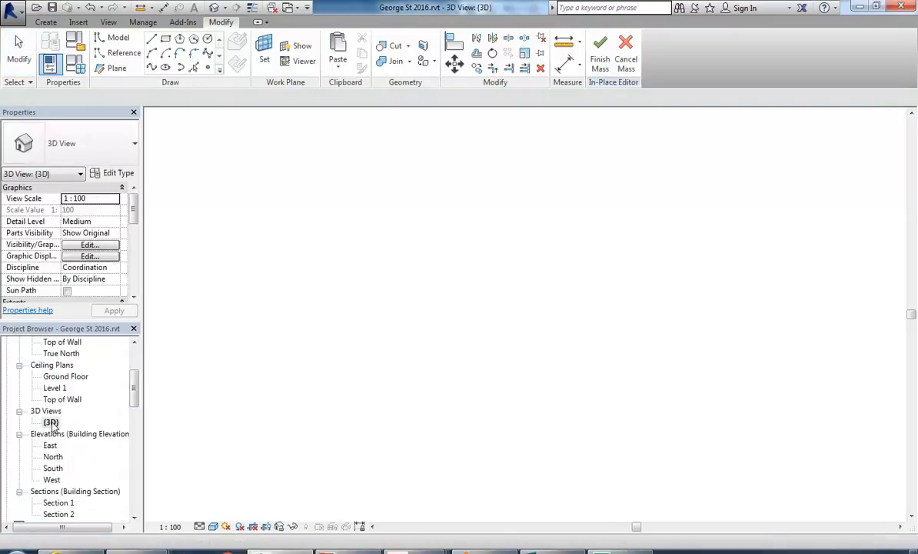
{"action": "middle_click_drag", "start_coordinate": [436, 315], "coordinate": [459, 297]}
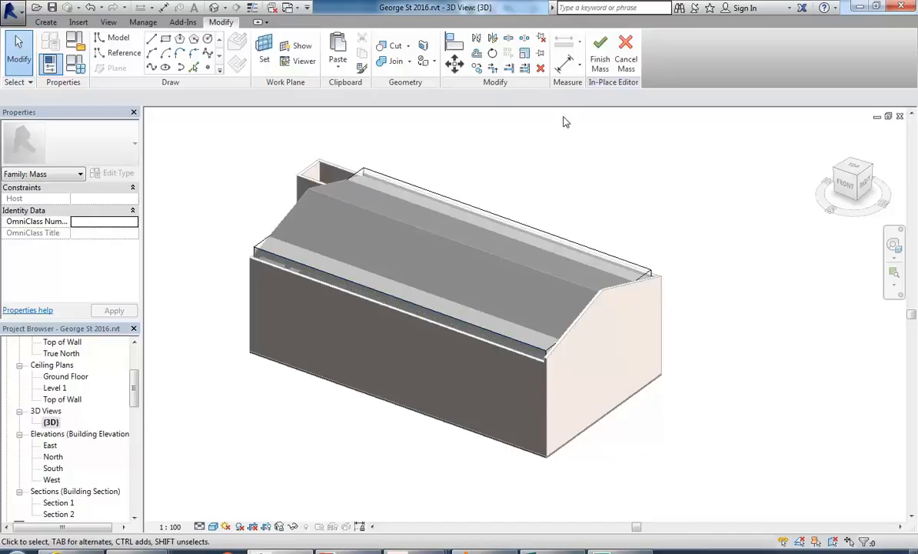
{"action": "left_click", "coordinate": [599, 62]}
Switch to the 82-84 George Street drawing in AutoCAD and examine the floor height dimensions beside the section.
{"action": "mouse_move", "coordinate": [330, 549]}
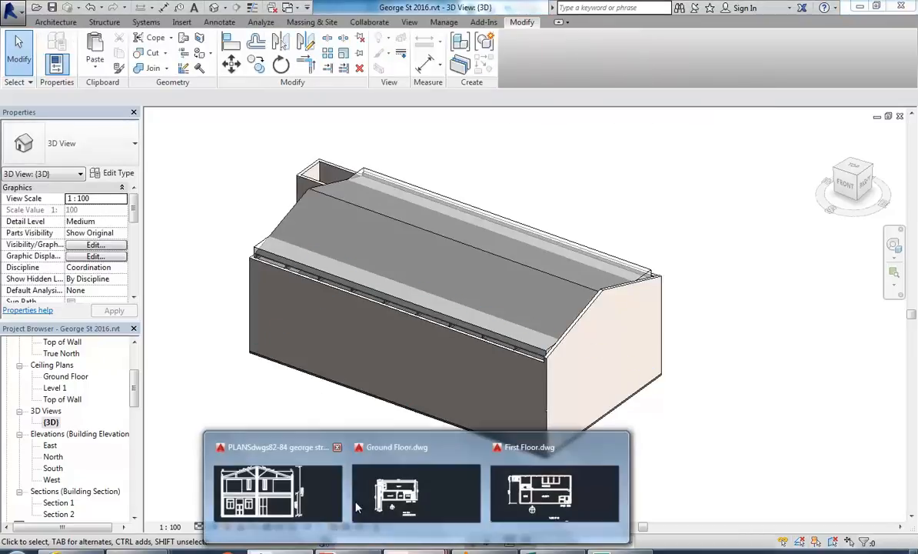
{"action": "left_click", "coordinate": [315, 489]}
{"action": "mouse_move", "coordinate": [430, 312]}
{"action": "middle_mouse_down"}
{"action": "mouse_move", "coordinate": [450, 332]}
{"action": "mouse_move", "coordinate": [354, 327]}
{"action": "mouse_move", "coordinate": [349, 307]}
{"action": "middle_mouse_up"}
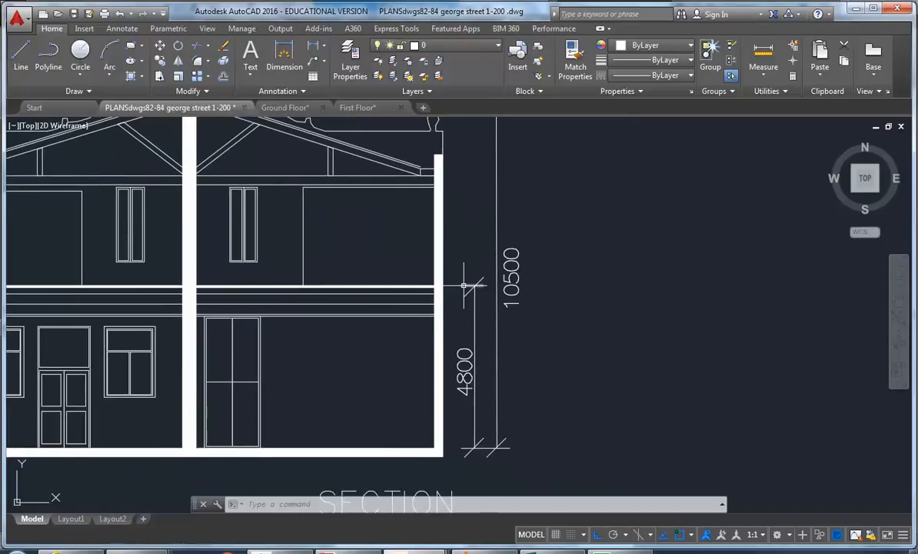
Switch back to the George St 2016 model in Revit and open the Section 1 view.
{"action": "left_click", "coordinate": [281, 550]}
{"action": "scroll", "coordinate": [337, 389], "scroll_direction": "down", "scroll_amount": 1}
{"action": "middle_click_drag", "start_coordinate": [338, 388], "coordinate": [360, 387]}
{"action": "scroll", "coordinate": [135, 450], "scroll_direction": "down", "scroll_amount": 2}
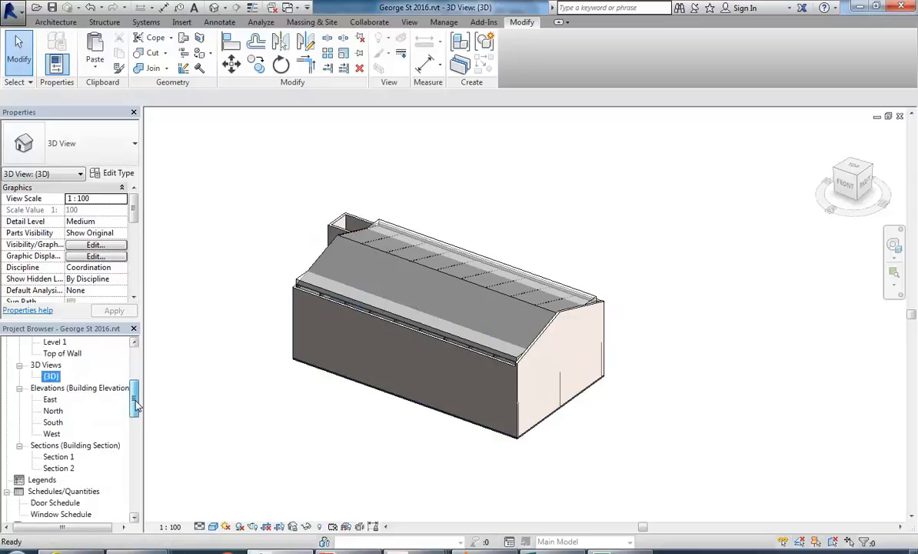
{"action": "double_click", "coordinate": [58, 433]}
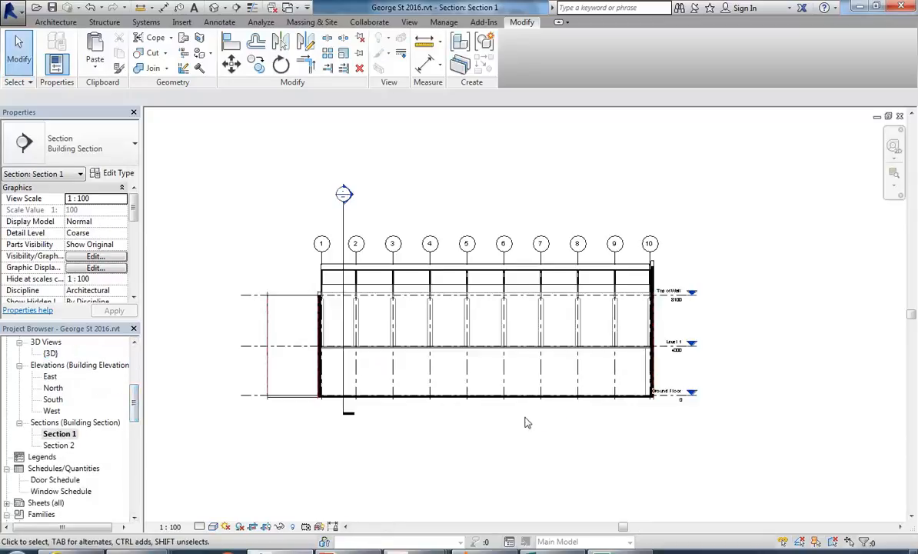
Set the Level 1 elevation to 4800 in the section.
{"action": "scroll", "coordinate": [552, 363], "scroll_direction": "up", "scroll_amount": 4}
{"action": "left_click", "coordinate": [514, 316]}
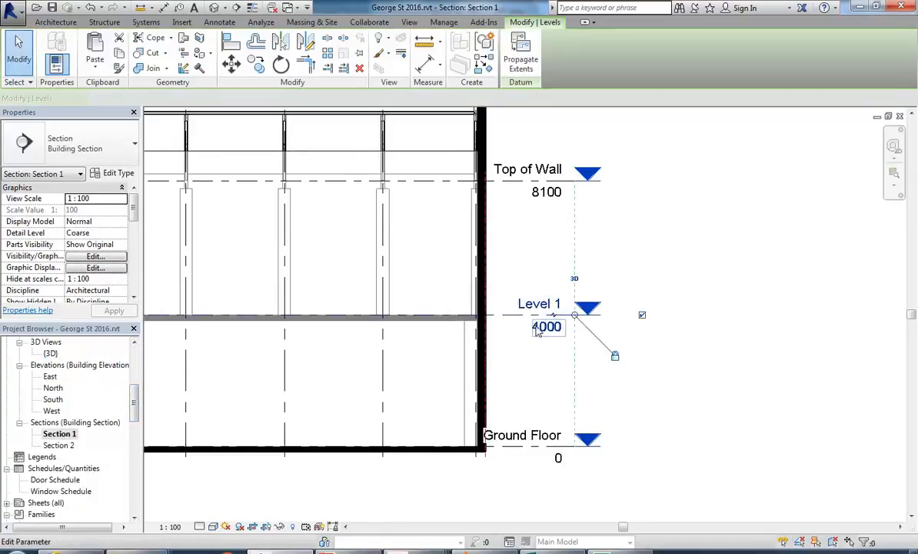
{"action": "left_click", "coordinate": [531, 327]}
{"action": "type", "text": "4800"}
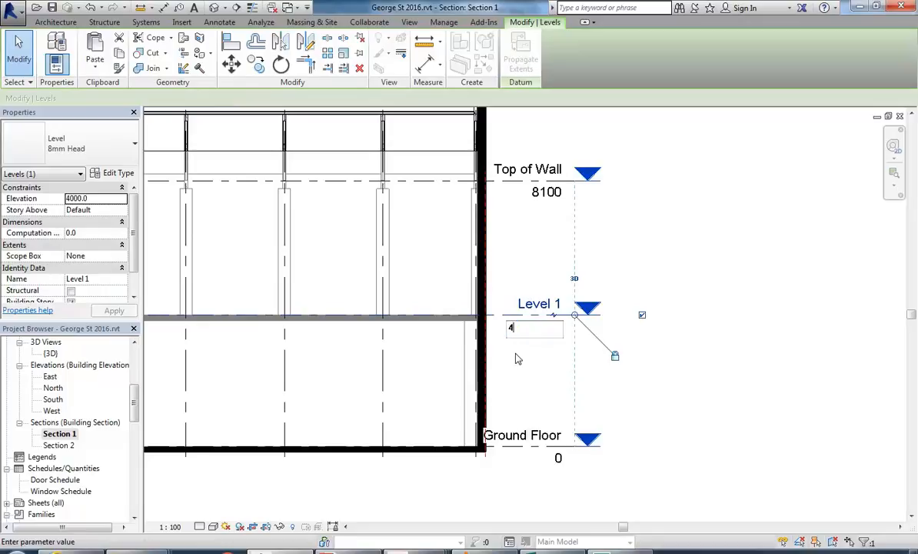
{"action": "key", "text": "Return"}
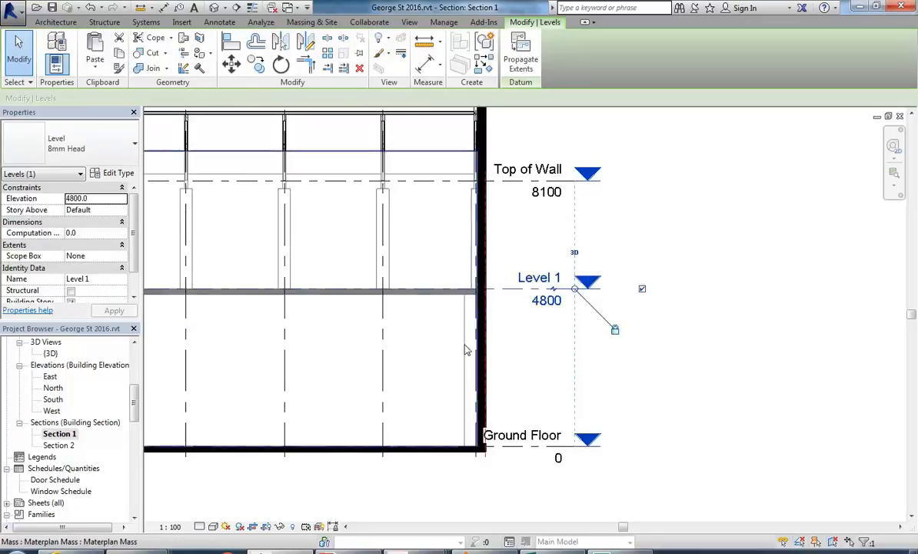
{"action": "scroll", "coordinate": [516, 358], "scroll_direction": "down", "scroll_amount": 2}
{"action": "key", "text": "Escape"}
Select the Existing 150mm floor at Level 1 and review its type properties.
{"action": "middle_click_drag", "start_coordinate": [516, 367], "coordinate": [746, 357]}
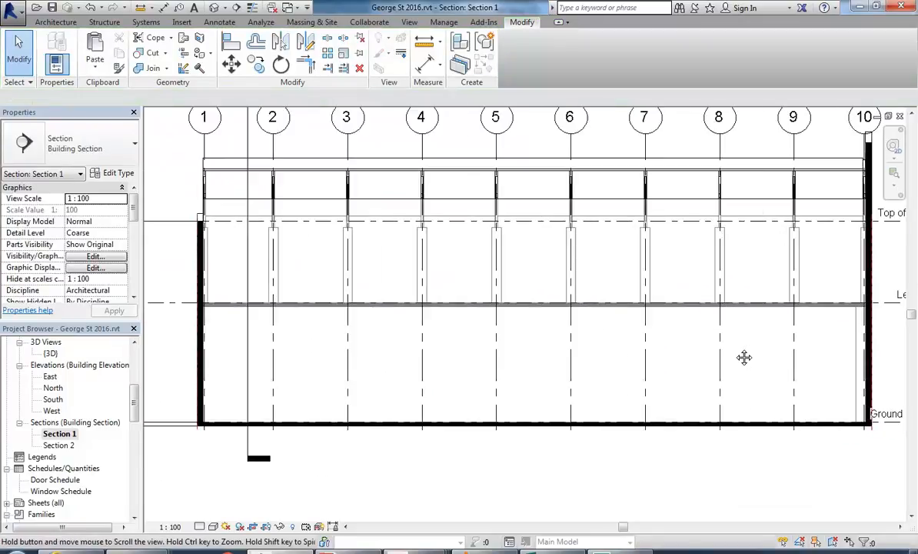
{"action": "scroll", "coordinate": [246, 287], "scroll_direction": "up", "scroll_amount": 3}
{"action": "scroll", "coordinate": [246, 286], "scroll_direction": "up", "scroll_amount": 1}
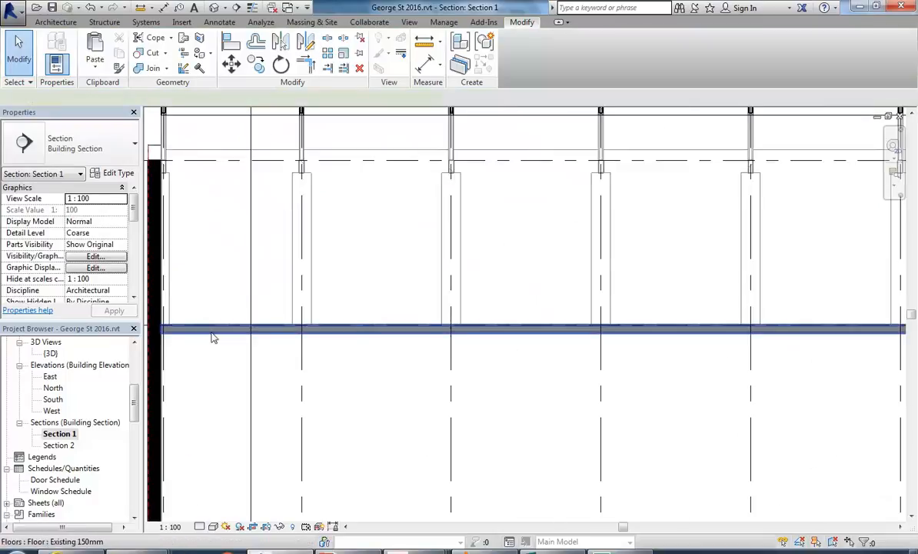
{"action": "left_click", "coordinate": [212, 328]}
{"action": "scroll", "coordinate": [266, 321], "scroll_direction": "down", "scroll_amount": 2}
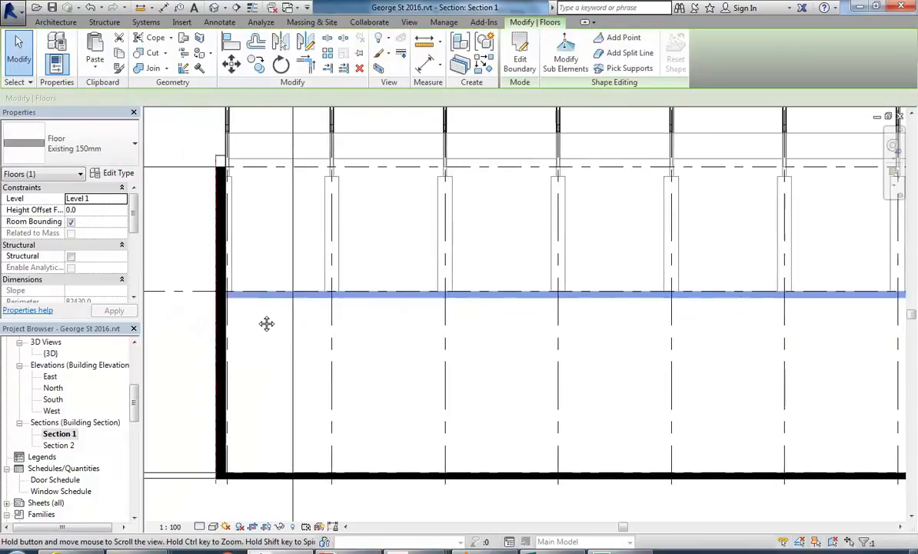
{"action": "left_click", "coordinate": [119, 173]}
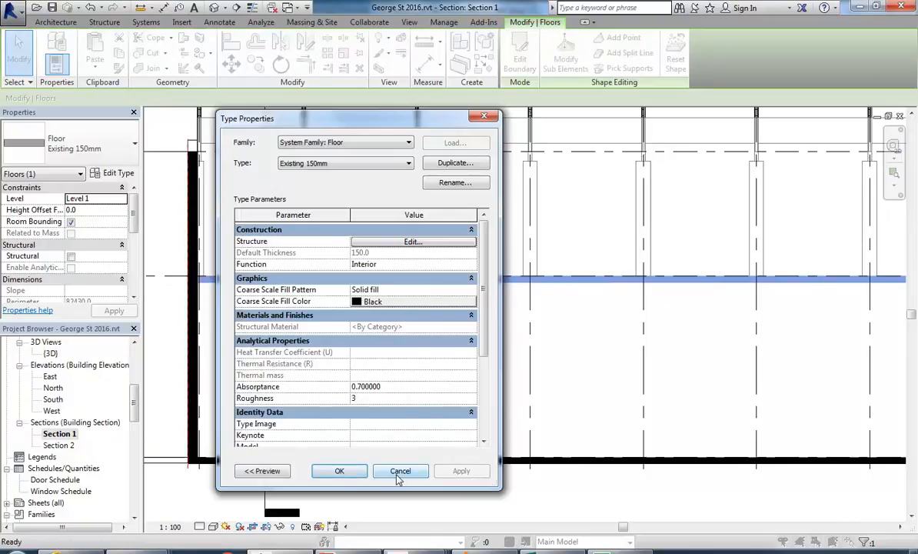
{"action": "left_click", "coordinate": [344, 470]}
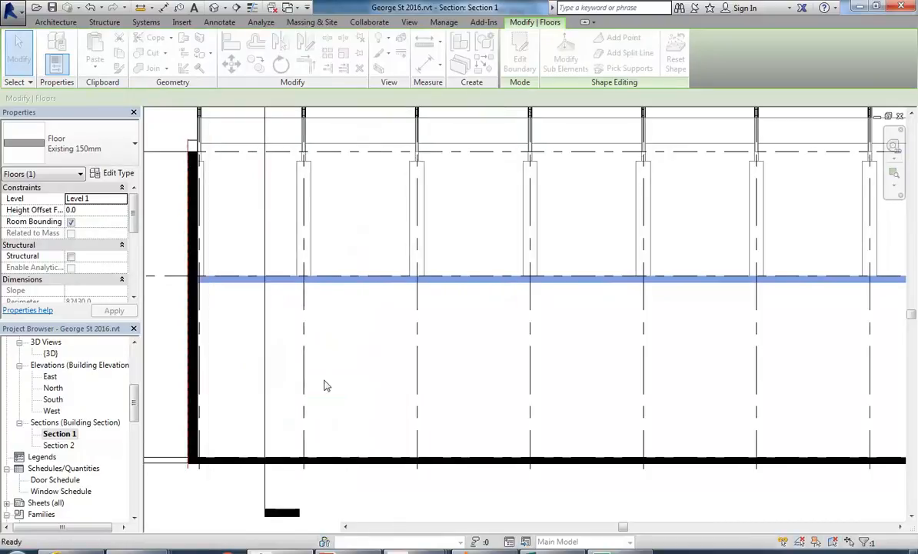
{"action": "left_click", "coordinate": [304, 342]}
{"action": "left_click", "coordinate": [407, 336]}
Examine the walls, first-floor slab and level lines along the whole of Section 1.
{"action": "scroll", "coordinate": [407, 335], "scroll_direction": "down", "scroll_amount": 5}
{"action": "middle_click_drag", "start_coordinate": [412, 343], "coordinate": [328, 348]}
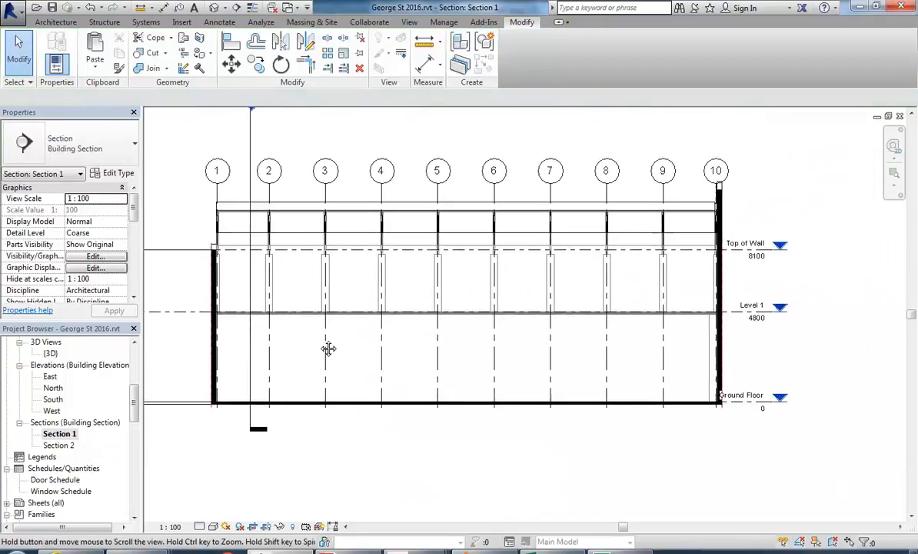
{"action": "scroll", "coordinate": [211, 200], "scroll_direction": "up", "scroll_amount": 6}
{"action": "scroll", "coordinate": [311, 420], "scroll_direction": "down", "scroll_amount": 1}
{"action": "mouse_move", "coordinate": [311, 420]}
{"action": "middle_mouse_down"}
{"action": "mouse_move", "coordinate": [279, 303]}
{"action": "mouse_move", "coordinate": [296, 425]}
{"action": "middle_mouse_up"}
{"action": "scroll", "coordinate": [309, 427], "scroll_direction": "down", "scroll_amount": 1}
{"action": "middle_click_drag", "start_coordinate": [463, 393], "coordinate": [365, 351]}
{"action": "scroll", "coordinate": [405, 378], "scroll_direction": "down", "scroll_amount": 2}
{"action": "middle_click_drag", "start_coordinate": [293, 359], "coordinate": [663, 282]}
{"action": "scroll", "coordinate": [665, 338], "scroll_direction": "up", "scroll_amount": 3}
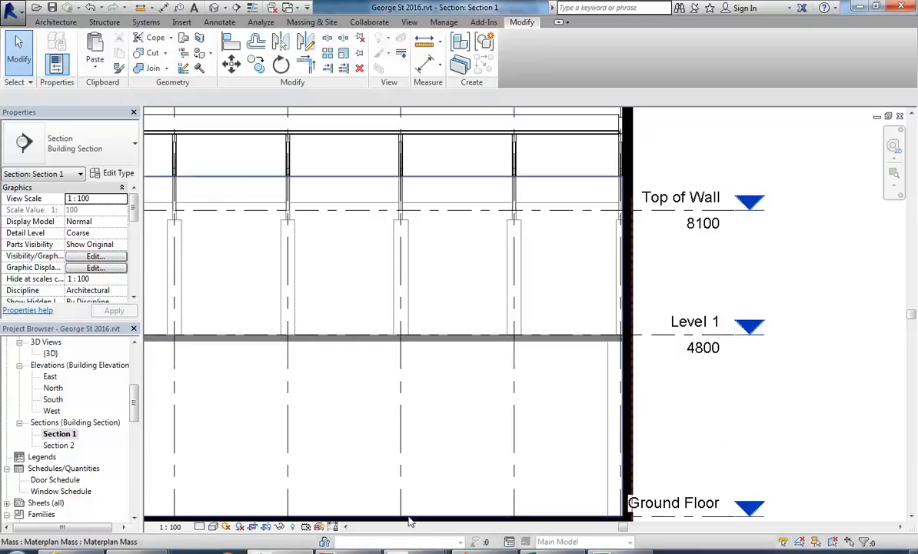
Switch to the 82-84 George Street drawing in AutoCAD and measure the outer wall's height from the truss bearing to the ground floor.
{"action": "mouse_move", "coordinate": [399, 547]}
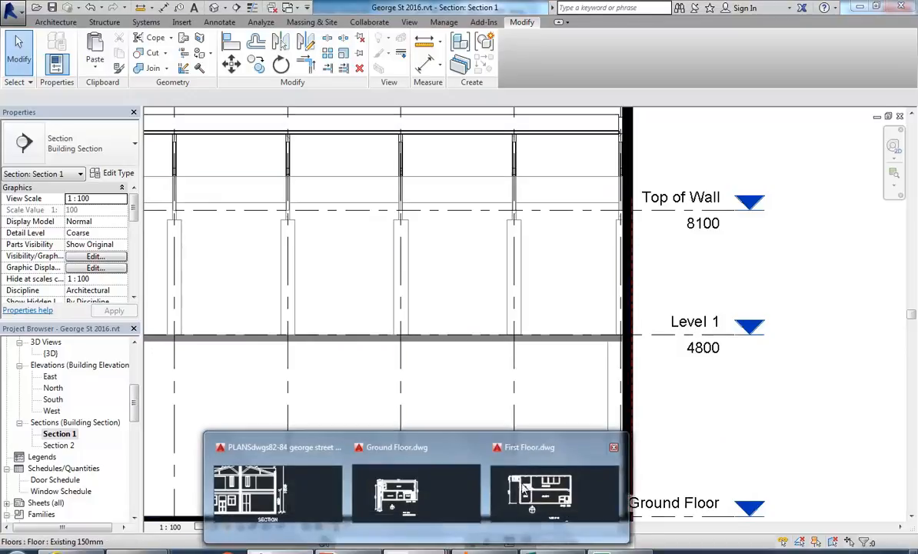
{"action": "left_click", "coordinate": [262, 462]}
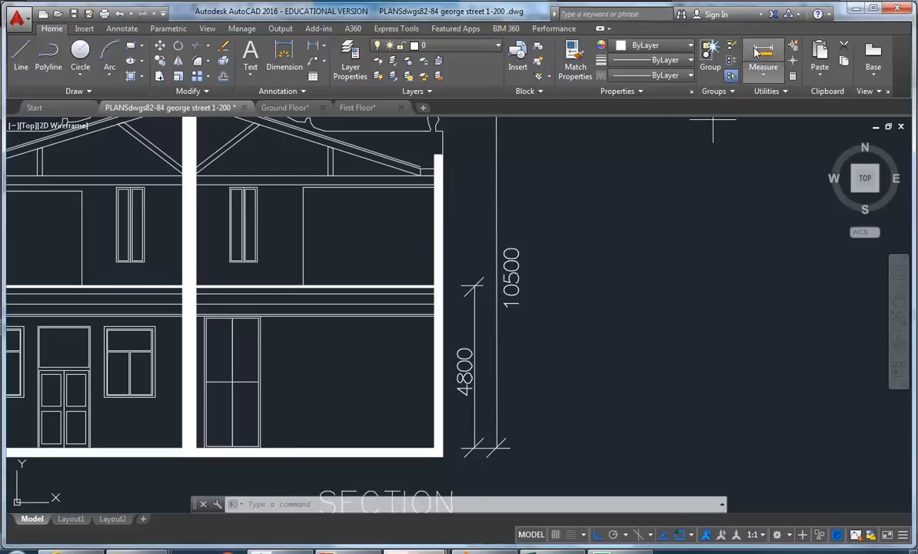
{"action": "left_click", "coordinate": [764, 55]}
{"action": "scroll", "coordinate": [280, 195], "scroll_direction": "up", "scroll_amount": 3}
{"action": "scroll", "coordinate": [406, 173], "scroll_direction": "down", "scroll_amount": 6}
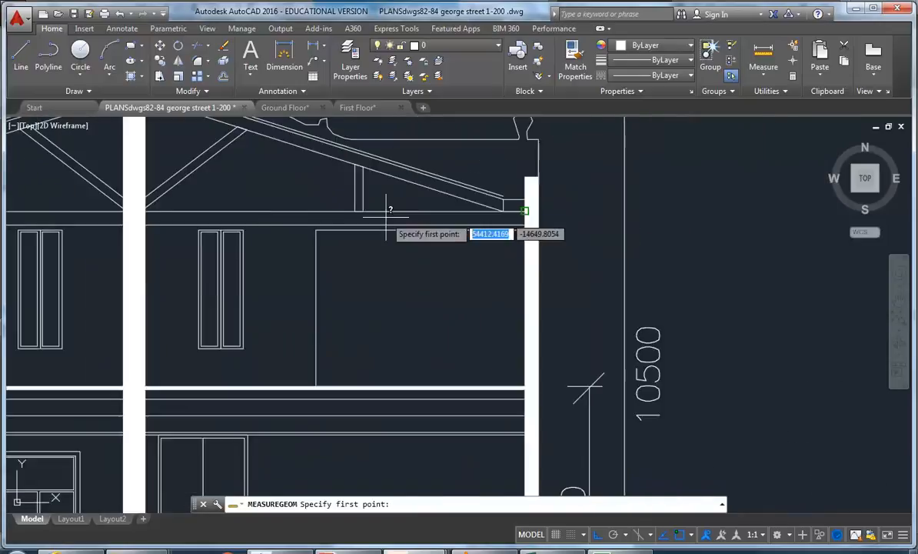
{"action": "scroll", "coordinate": [223, 192], "scroll_direction": "up", "scroll_amount": 5}
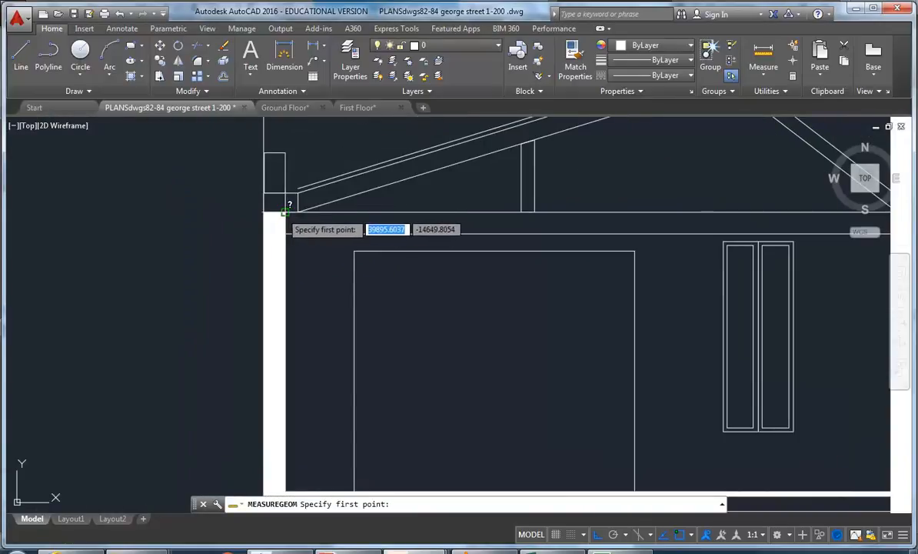
{"action": "left_click", "coordinate": [284, 232]}
{"action": "scroll", "coordinate": [284, 232], "scroll_direction": "down", "scroll_amount": 4}
{"action": "scroll", "coordinate": [293, 164], "scroll_direction": "up", "scroll_amount": 6}
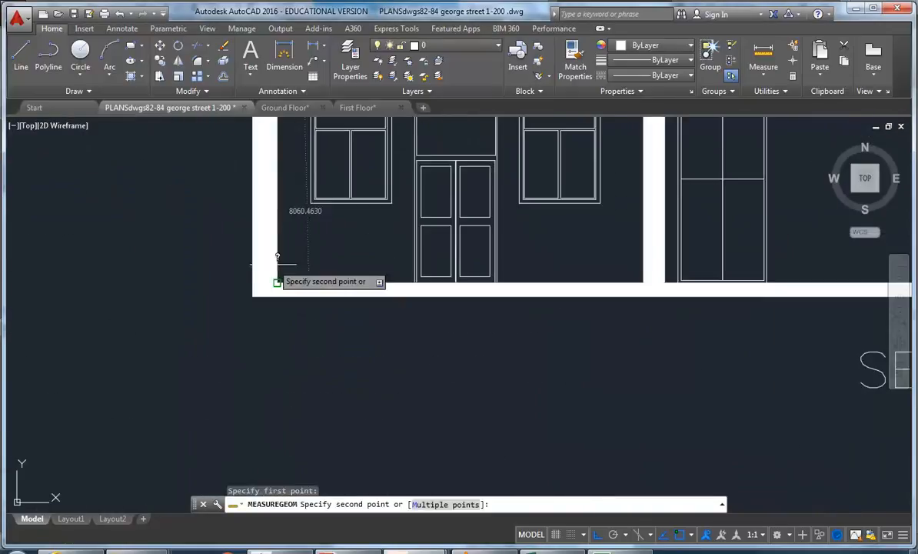
{"action": "left_click", "coordinate": [278, 283]}
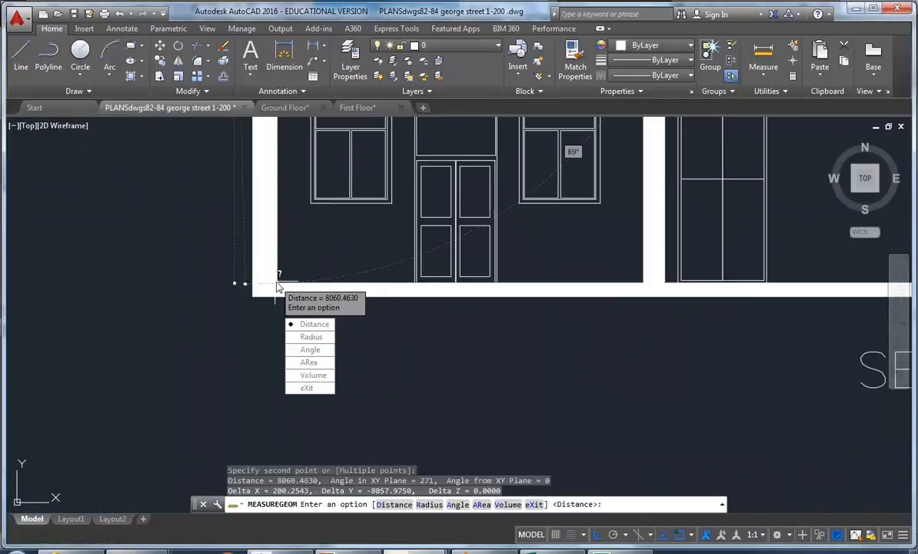
{"action": "left_click", "coordinate": [302, 381]}
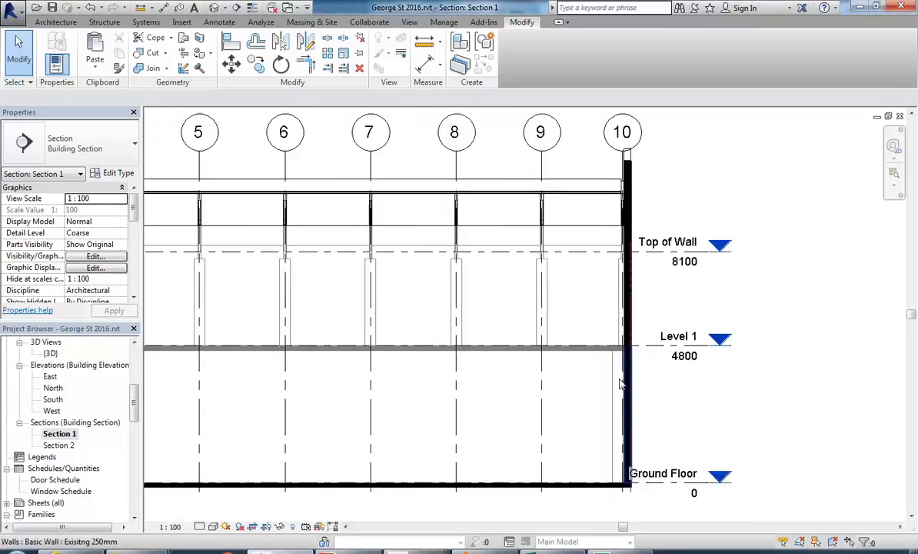
Back in Revit, set the Top of Wall level's elevation to 8060.
{"action": "scroll", "coordinate": [629, 260], "scroll_direction": "up", "scroll_amount": 2}
{"action": "left_click", "coordinate": [547, 225]}
{"action": "left_click", "coordinate": [578, 240]}
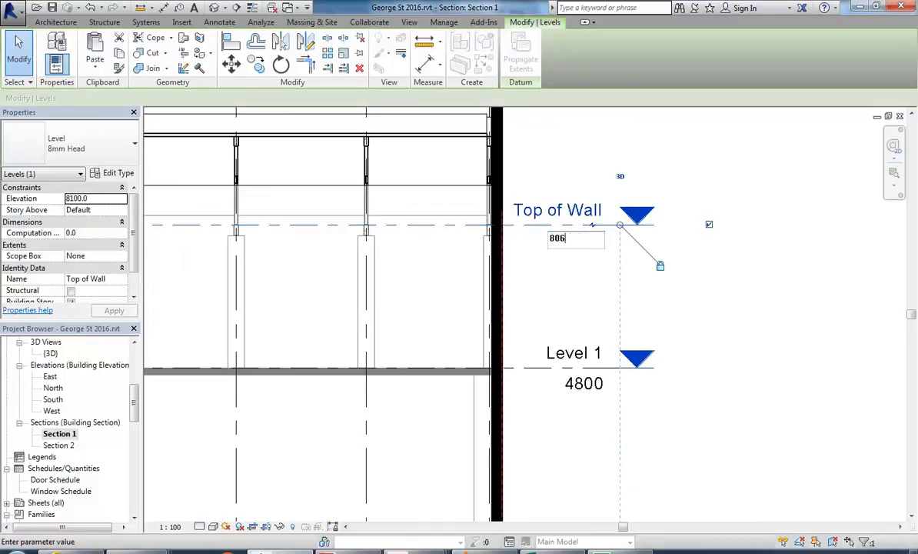
{"action": "type", "text": "8060"}
{"action": "key", "text": "Return"}
{"action": "scroll", "coordinate": [549, 255], "scroll_direction": "down", "scroll_amount": 5}
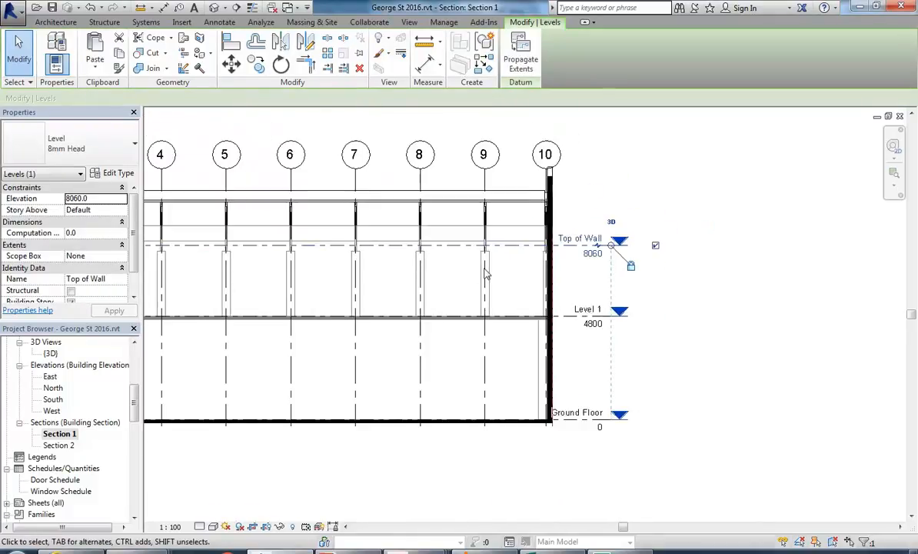
{"action": "left_click", "coordinate": [317, 156]}
Open the Section 2 view from its section marker near grid 2.
{"action": "scroll", "coordinate": [348, 165], "scroll_direction": "down", "scroll_amount": 1}
{"action": "middle_click_drag", "start_coordinate": [349, 165], "coordinate": [431, 159]}
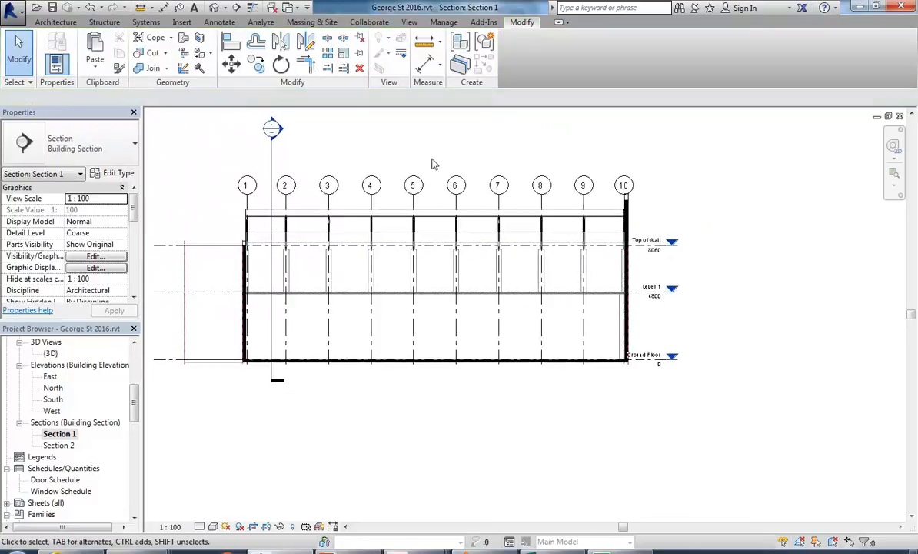
{"action": "double_click", "coordinate": [274, 125]}
{"action": "middle_click_drag", "start_coordinate": [287, 320], "coordinate": [304, 310]}
{"action": "middle_click_drag", "start_coordinate": [485, 326], "coordinate": [483, 326]}
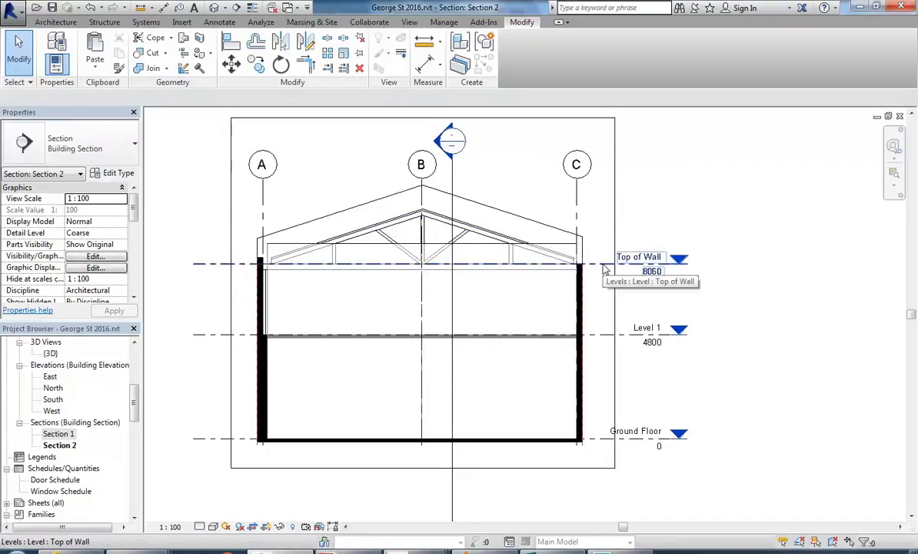
Edit the masterplan mass in place and lower the solid form's top face to Level 1.
{"action": "left_click", "coordinate": [368, 249]}
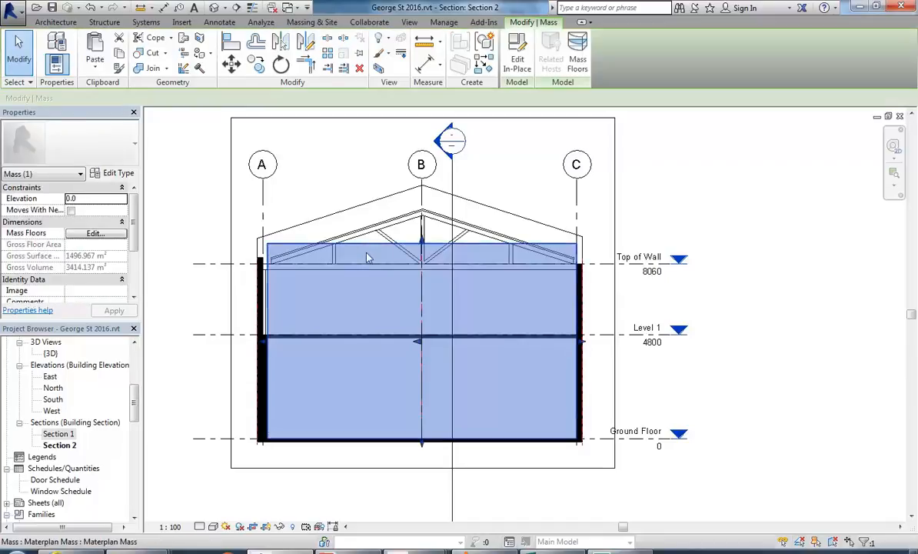
{"action": "left_click", "coordinate": [517, 60]}
{"action": "scroll", "coordinate": [352, 287], "scroll_direction": "up", "scroll_amount": 2}
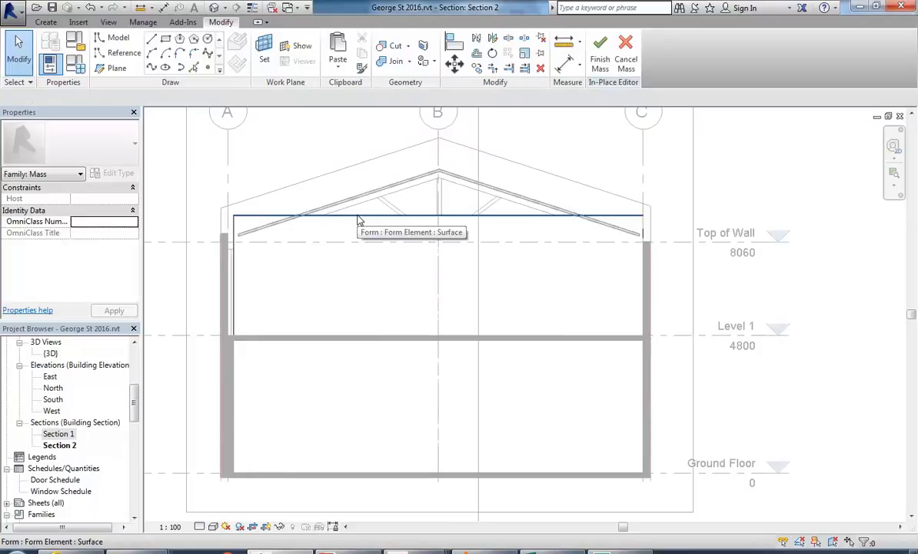
{"action": "left_click", "coordinate": [359, 218]}
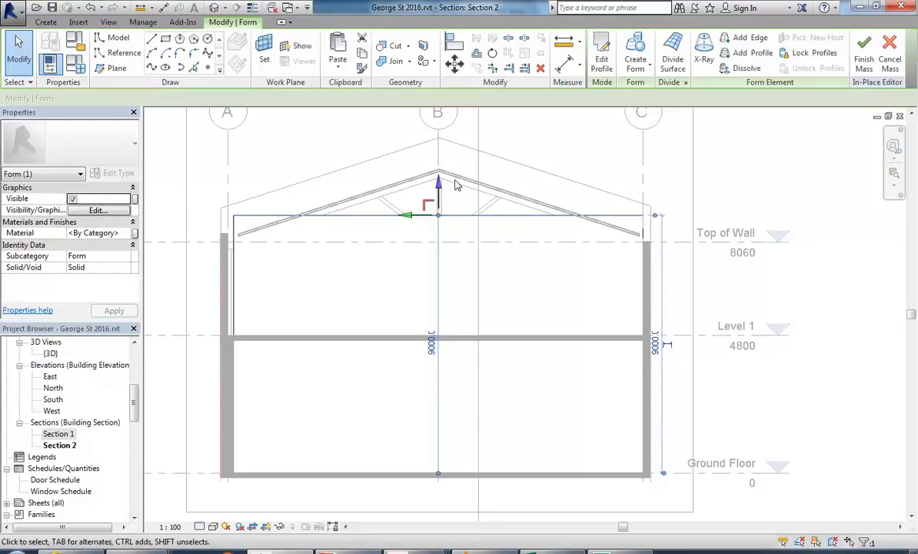
{"action": "left_click_drag", "start_coordinate": [438, 197], "coordinate": [425, 309]}
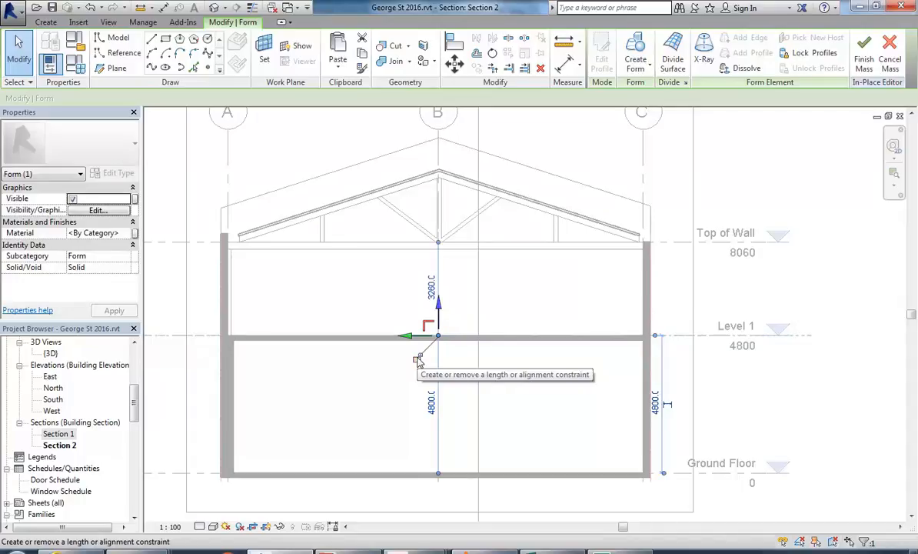
Lock the form's top face to Level 1 and finish the in-place mass.
{"action": "left_click", "coordinate": [418, 359]}
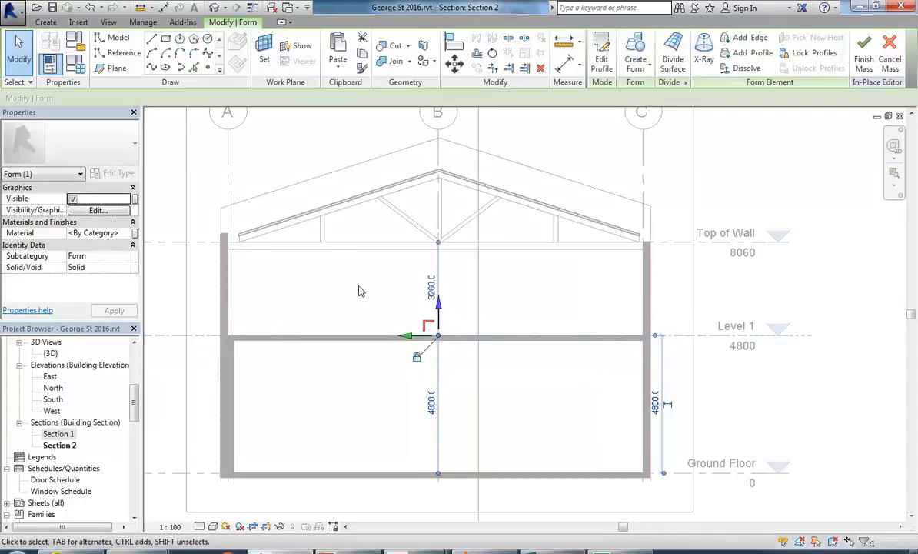
{"action": "left_click", "coordinate": [571, 353]}
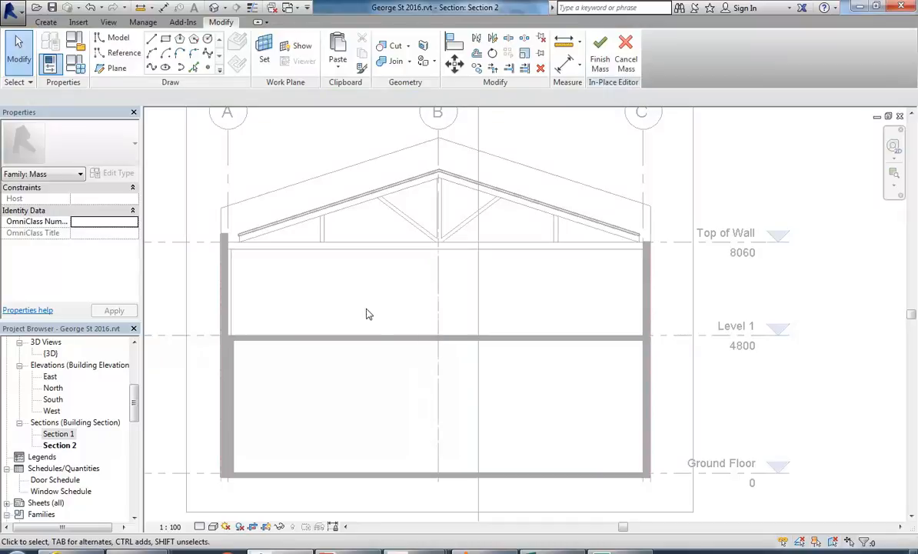
{"action": "scroll", "coordinate": [379, 349], "scroll_direction": "down", "scroll_amount": 2}
{"action": "middle_click_drag", "start_coordinate": [381, 307], "coordinate": [386, 296]}
{"action": "left_click", "coordinate": [599, 69]}
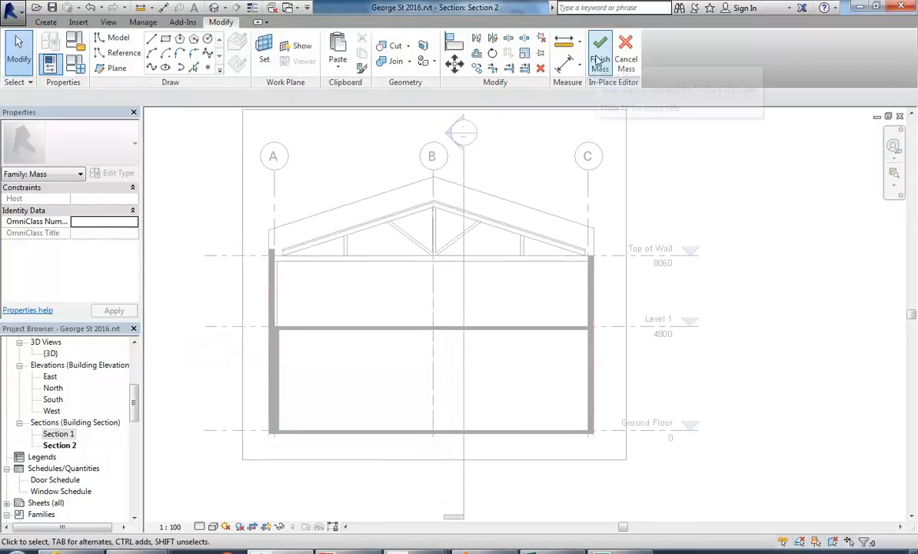
{"action": "scroll", "coordinate": [369, 356], "scroll_direction": "up", "scroll_amount": 2}
{"action": "scroll", "coordinate": [349, 362], "scroll_direction": "up", "scroll_amount": 3}
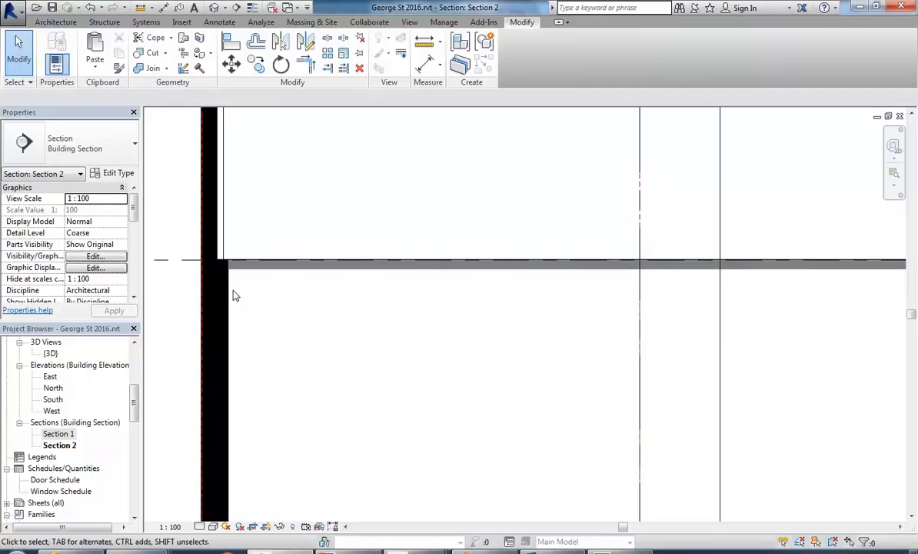
{"action": "scroll", "coordinate": [343, 390], "scroll_direction": "down", "scroll_amount": 4}
{"action": "middle_click_drag", "start_coordinate": [324, 365], "coordinate": [317, 412]}
{"action": "scroll", "coordinate": [322, 296], "scroll_direction": "up", "scroll_amount": 2}
{"action": "middle_click_drag", "start_coordinate": [322, 295], "coordinate": [324, 295]}
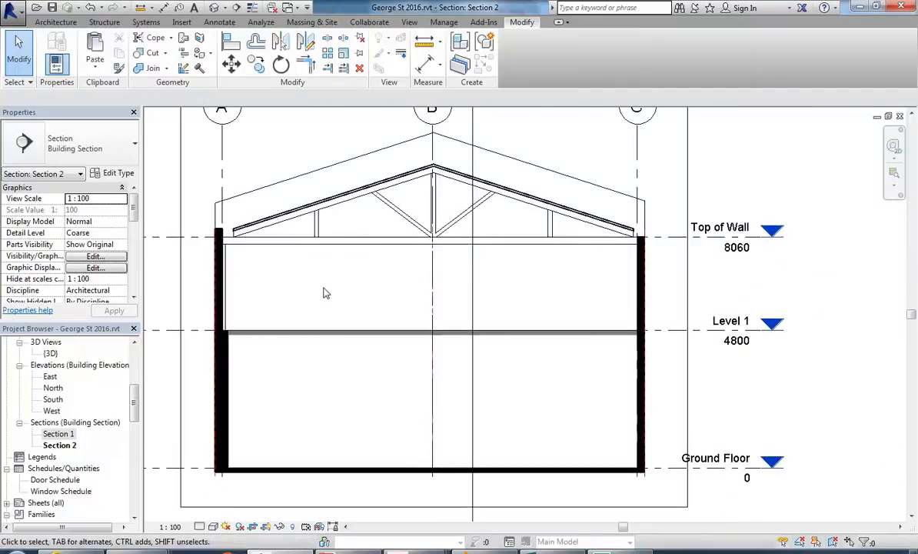
Check the Mass category's setting in Section 2's visibility/graphic overrides and close the overrides without applying anything.
{"action": "left_click", "coordinate": [308, 23]}
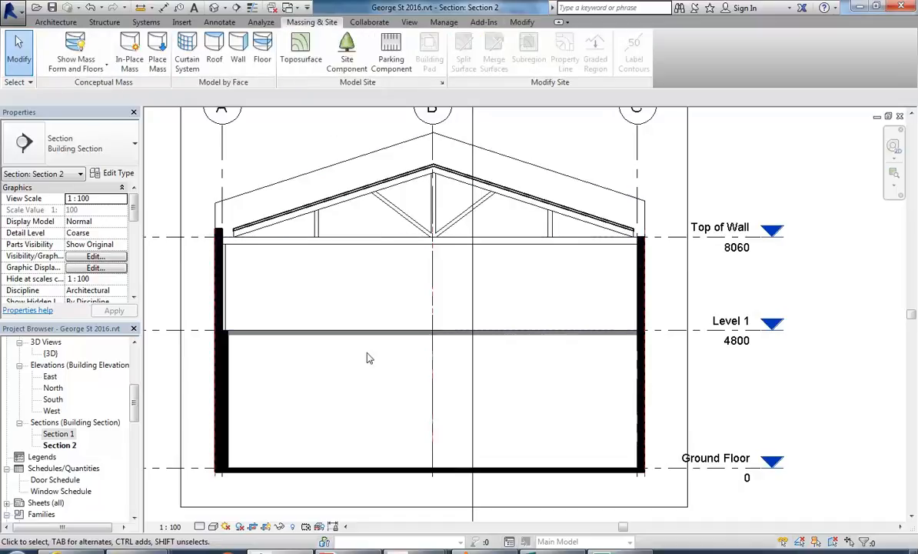
{"action": "middle_click_drag", "start_coordinate": [271, 279], "coordinate": [287, 281]}
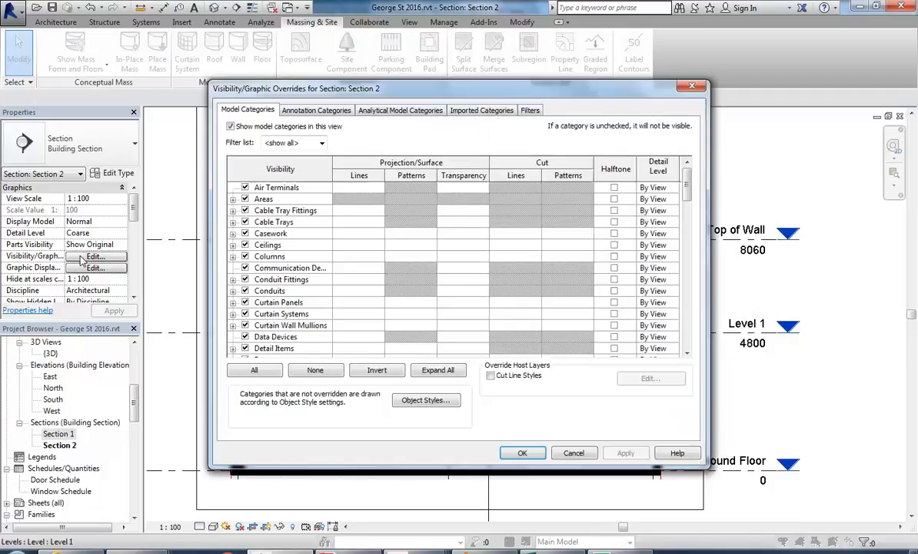
{"action": "left_click_drag", "start_coordinate": [683, 184], "coordinate": [677, 257]}
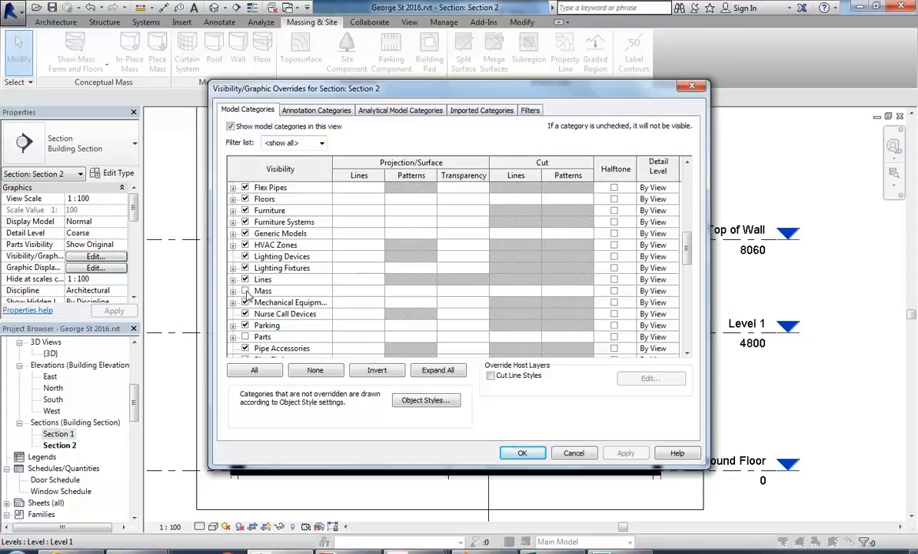
{"action": "left_click", "coordinate": [570, 454]}
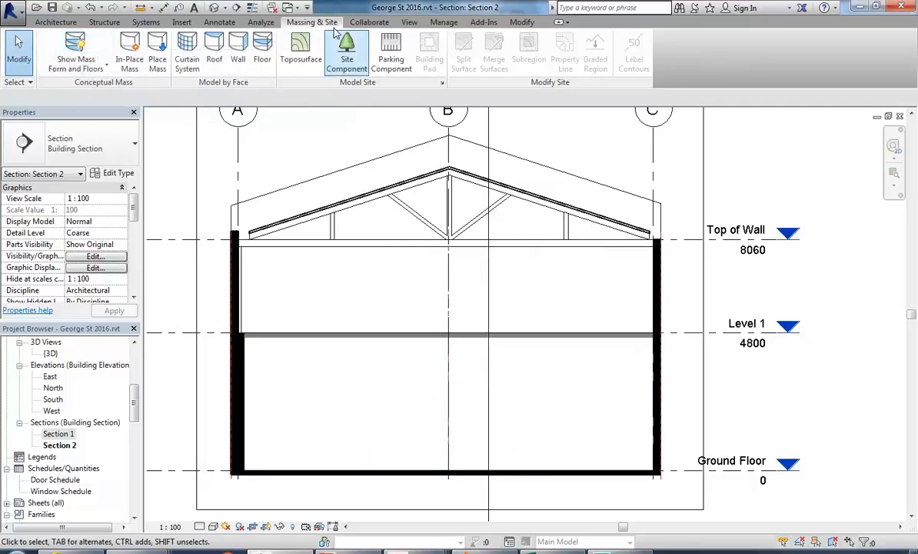
Compare Section 2 with mass shown by view settings and with mass form and floors, ending on form and floors.
{"action": "left_click", "coordinate": [74, 47]}
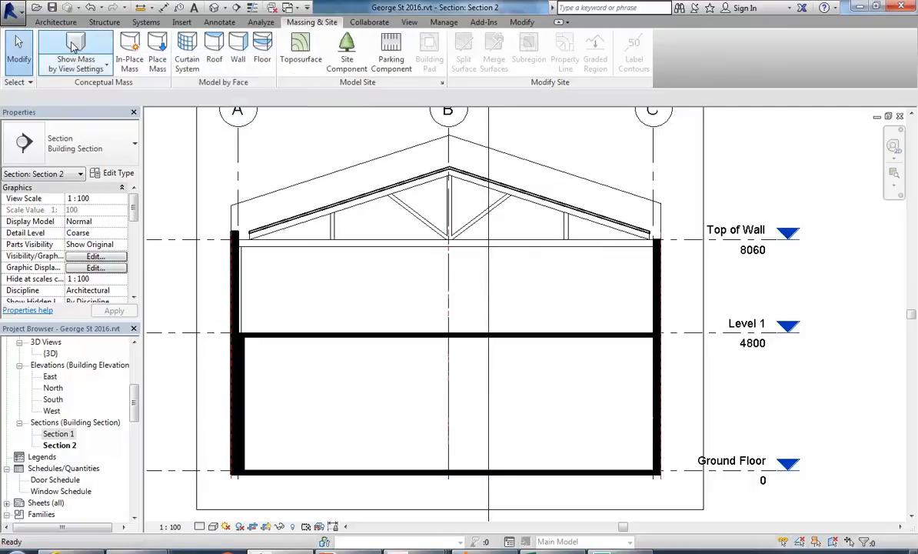
{"action": "left_click", "coordinate": [74, 47]}
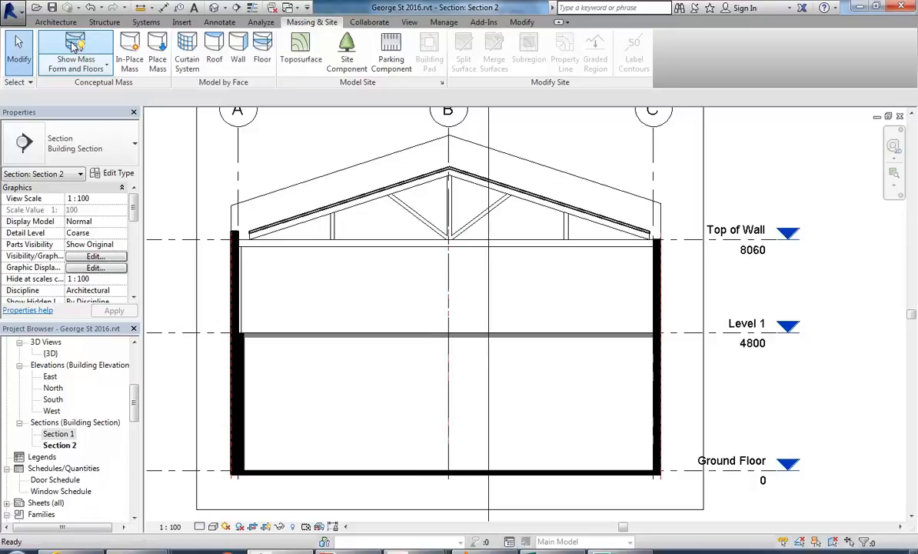
{"action": "left_click", "coordinate": [74, 47]}
{"action": "left_click", "coordinate": [74, 47]}
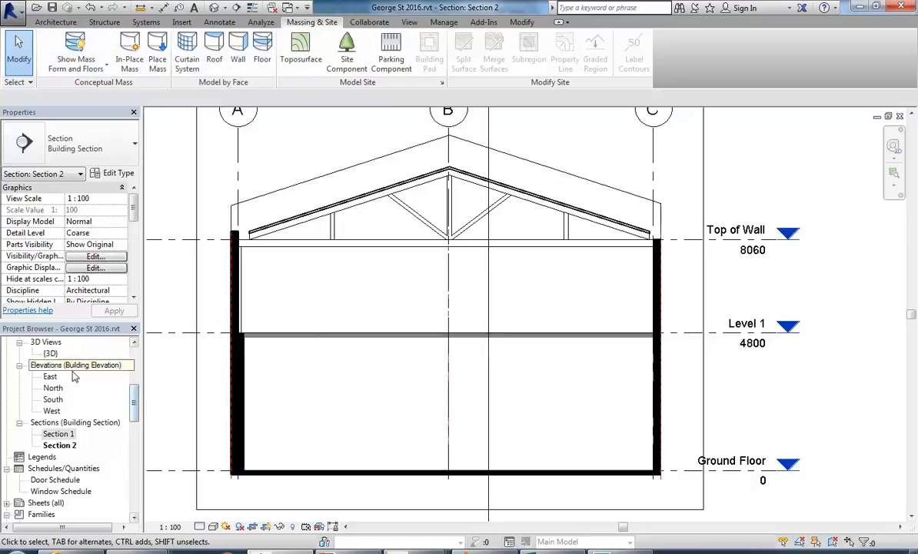
Open the default {3D} view, look at the building from an angle and duplicate that view.
{"action": "double_click", "coordinate": [51, 353]}
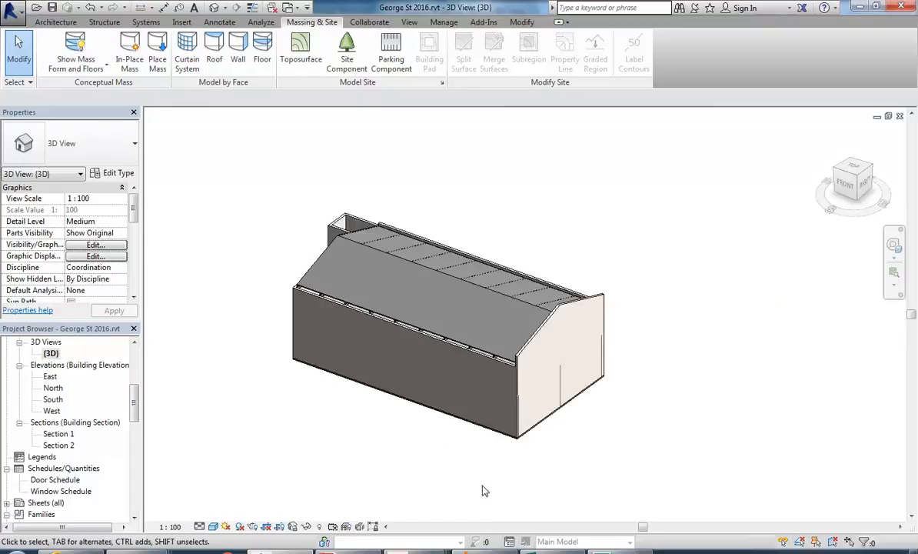
{"action": "middle_click_drag", "start_coordinate": [485, 491], "coordinate": [379, 446], "text": "shift"}
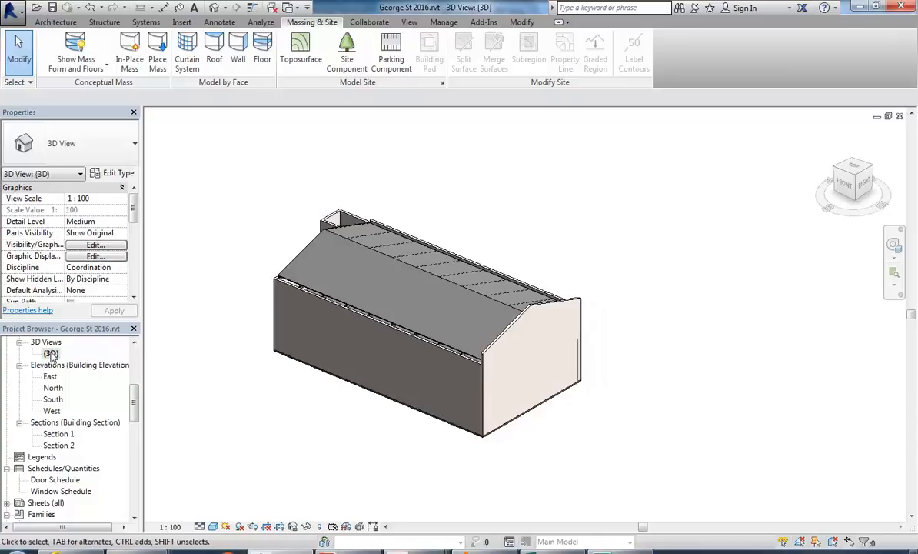
{"action": "right_click", "coordinate": [50, 354]}
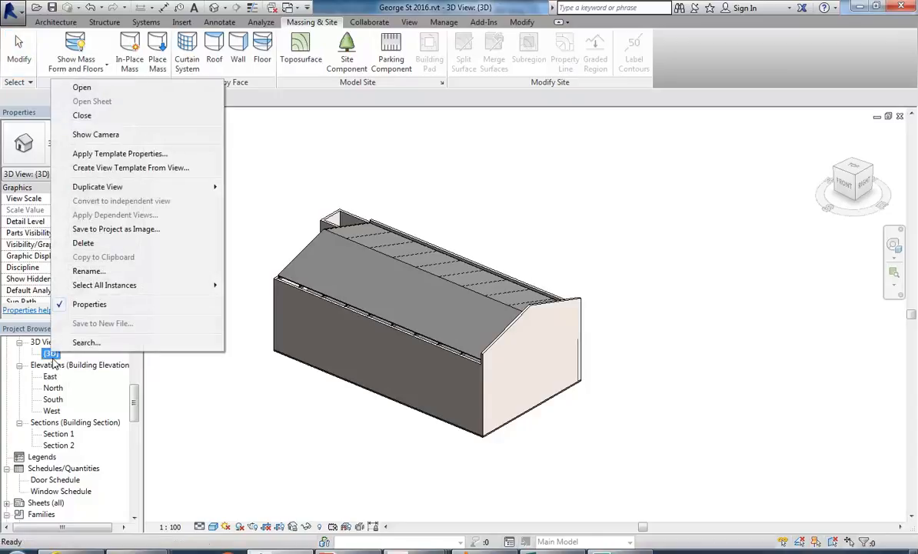
{"action": "mouse_move", "coordinate": [167, 187]}
{"action": "left_click", "coordinate": [238, 186]}
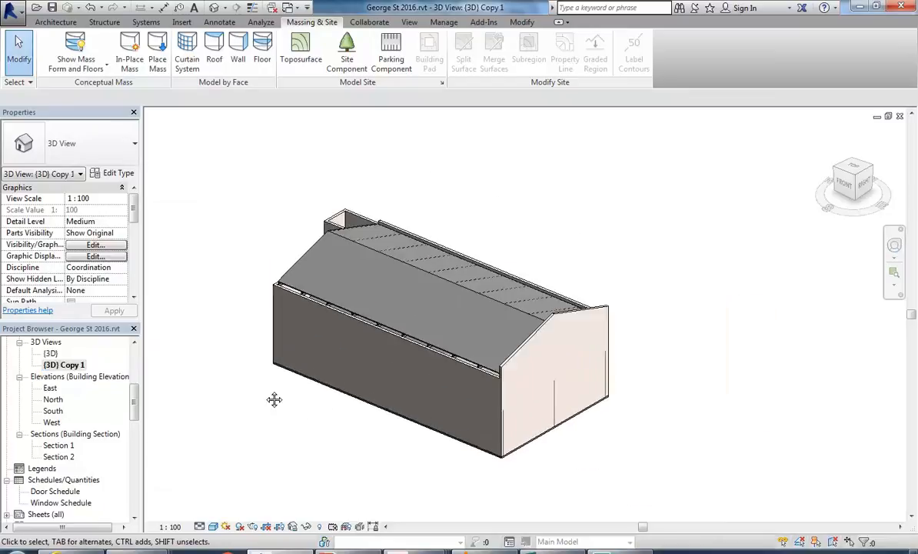
Rename the duplicated 3D view as SB1.
{"action": "right_click", "coordinate": [67, 363]}
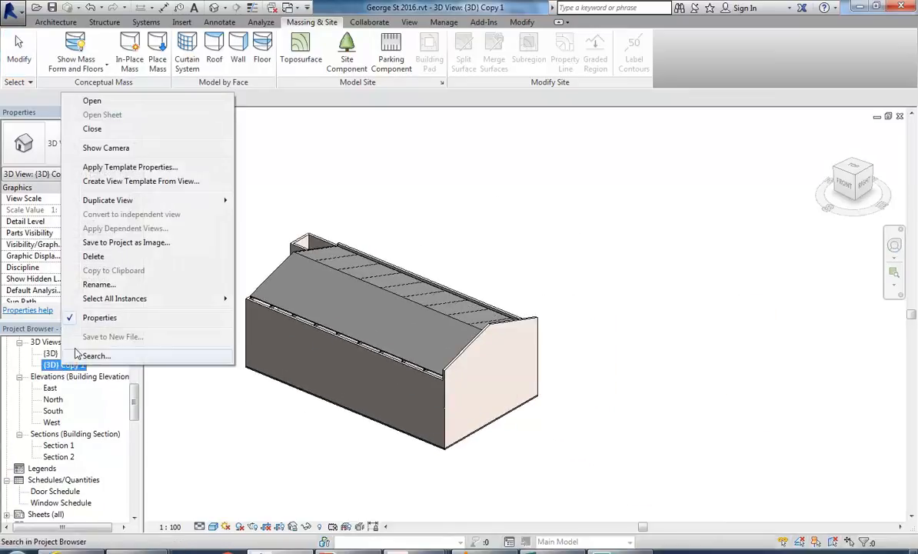
{"action": "left_click", "coordinate": [99, 284]}
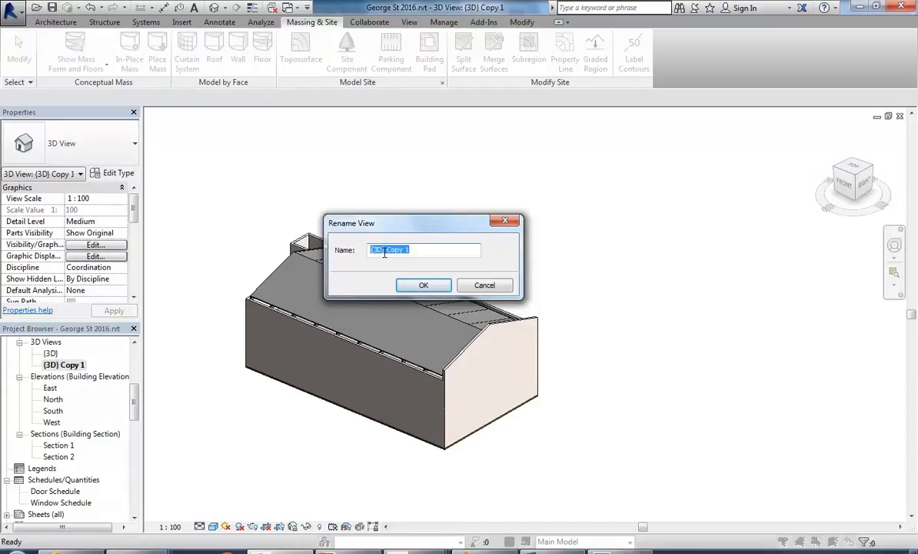
{"action": "type", "text": "B"}
{"action": "key", "text": "BackSpace"}
{"action": "type", "text": "SB1"}
{"action": "left_click", "coordinate": [424, 286]}
Turn on the section box in SB1 and pull its front face inward to cut through the building's long side.
{"action": "left_click_drag", "start_coordinate": [133, 202], "coordinate": [133, 239]}
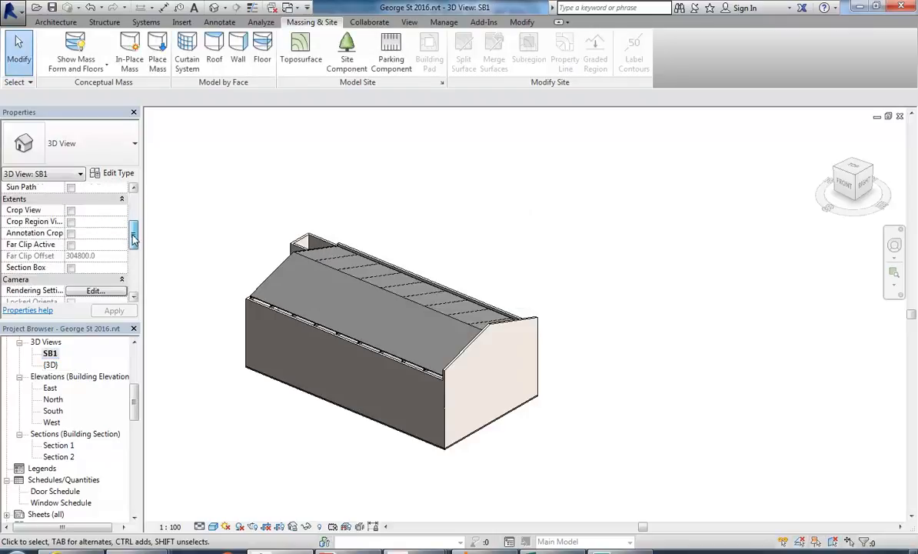
{"action": "left_click", "coordinate": [71, 268]}
{"action": "left_click", "coordinate": [328, 415]}
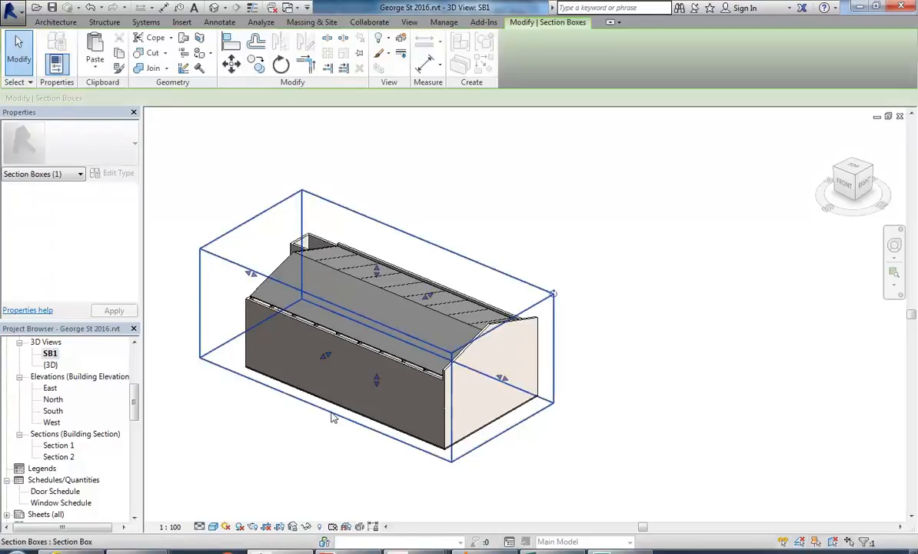
{"action": "left_click_drag", "start_coordinate": [326, 358], "coordinate": [352, 338]}
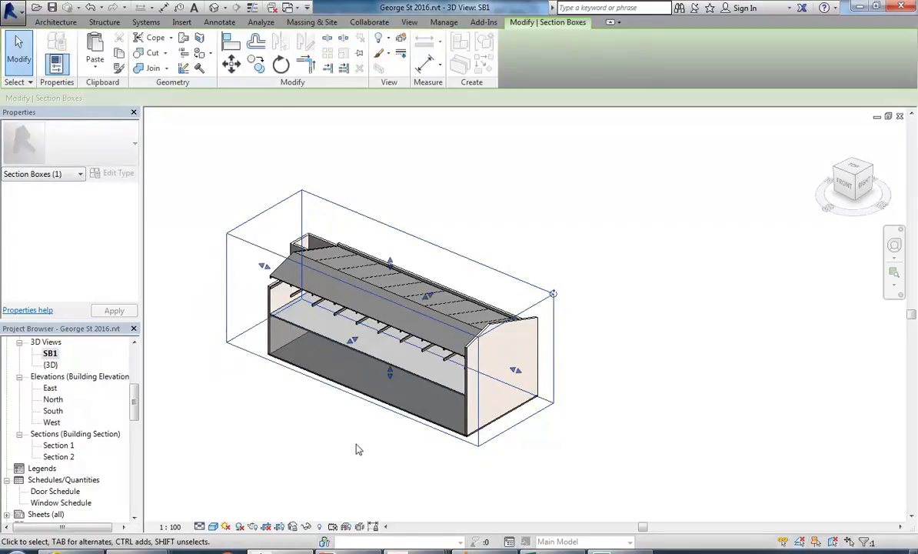
{"action": "left_click", "coordinate": [354, 446]}
Compare the cut-open interior in SB1 with Show Mass Form and Floors switched off and on again.
{"action": "scroll", "coordinate": [303, 351], "scroll_direction": "up", "scroll_amount": 2}
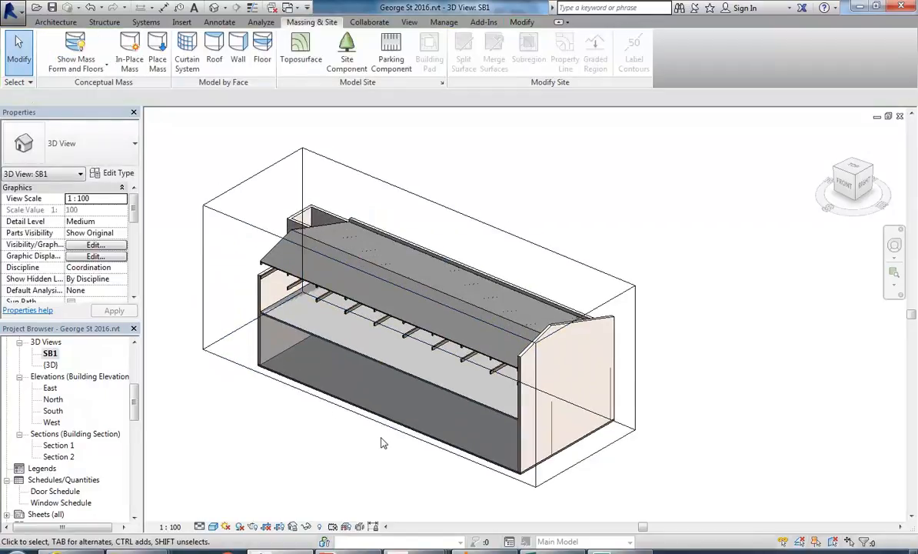
{"action": "scroll", "coordinate": [367, 429], "scroll_direction": "up", "scroll_amount": 1}
{"action": "scroll", "coordinate": [222, 307], "scroll_direction": "up", "scroll_amount": 2}
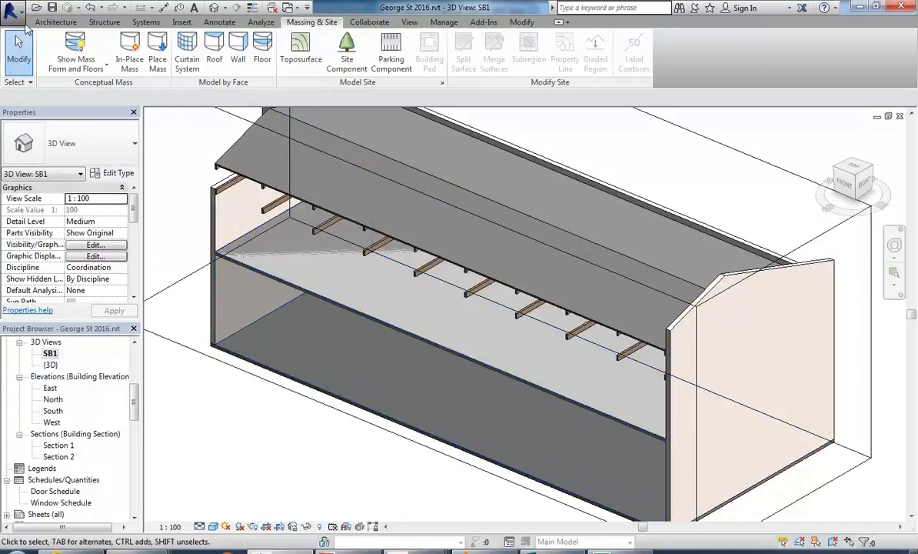
{"action": "left_click", "coordinate": [75, 46]}
{"action": "left_click", "coordinate": [75, 46]}
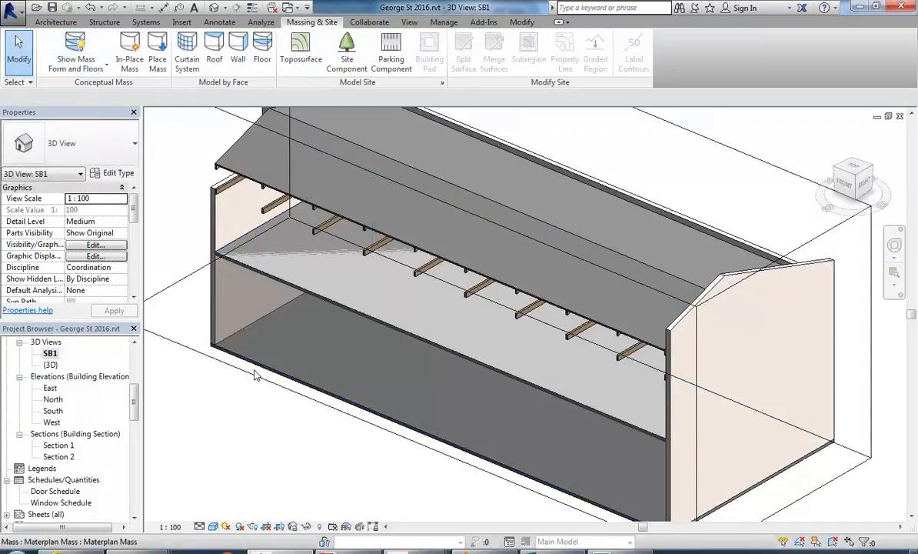
{"action": "scroll", "coordinate": [326, 424], "scroll_direction": "down", "scroll_amount": 3}
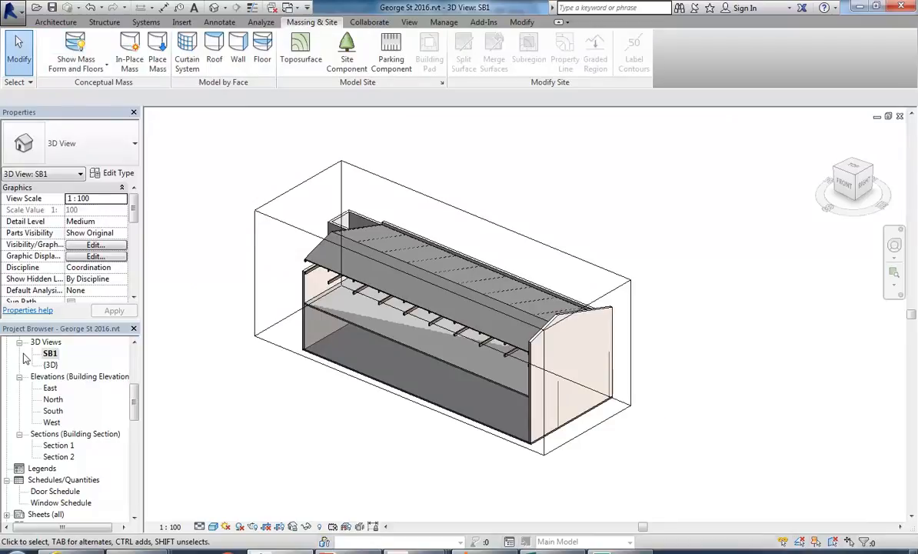
Return to the {3D} view, duplicate it again and name the copy 3D Massing.
{"action": "double_click", "coordinate": [50, 365]}
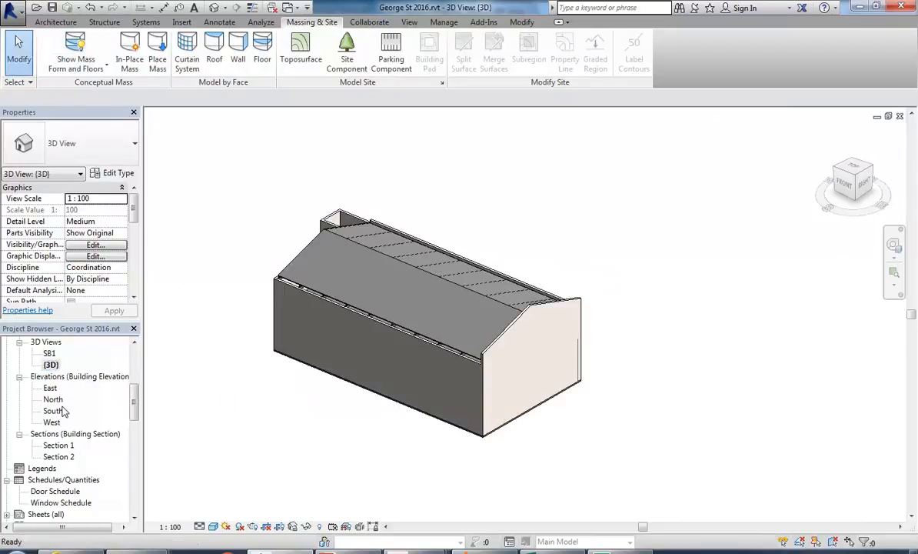
{"action": "right_click", "coordinate": [50, 365]}
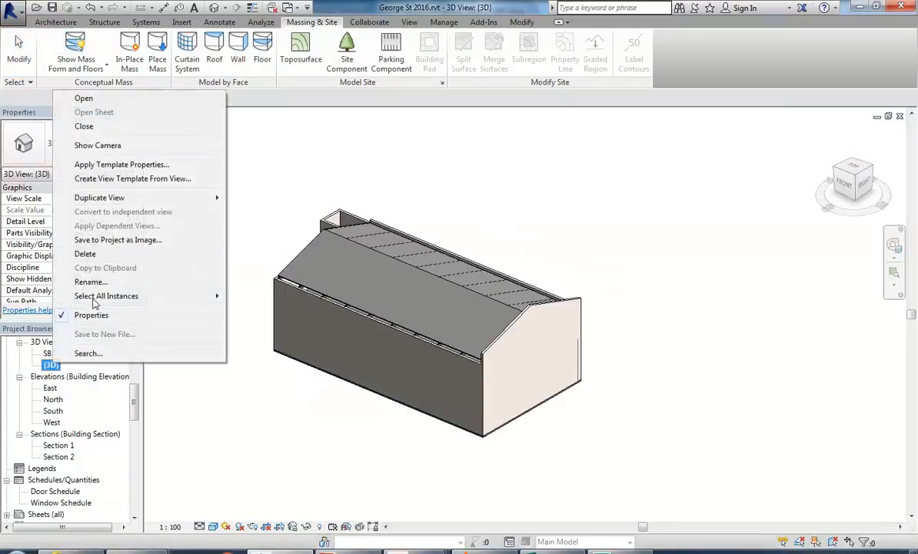
{"action": "mouse_move", "coordinate": [129, 198]}
{"action": "left_click", "coordinate": [258, 198]}
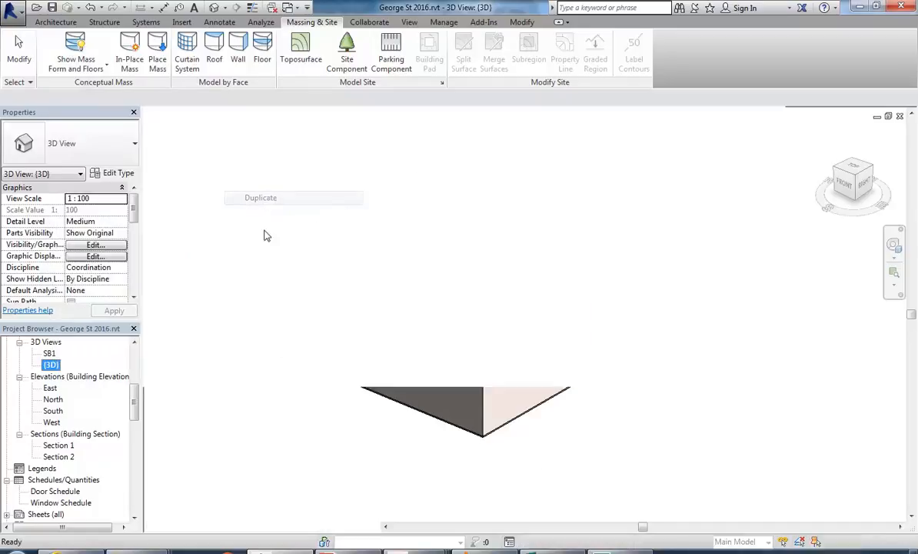
{"action": "right_click", "coordinate": [55, 378]}
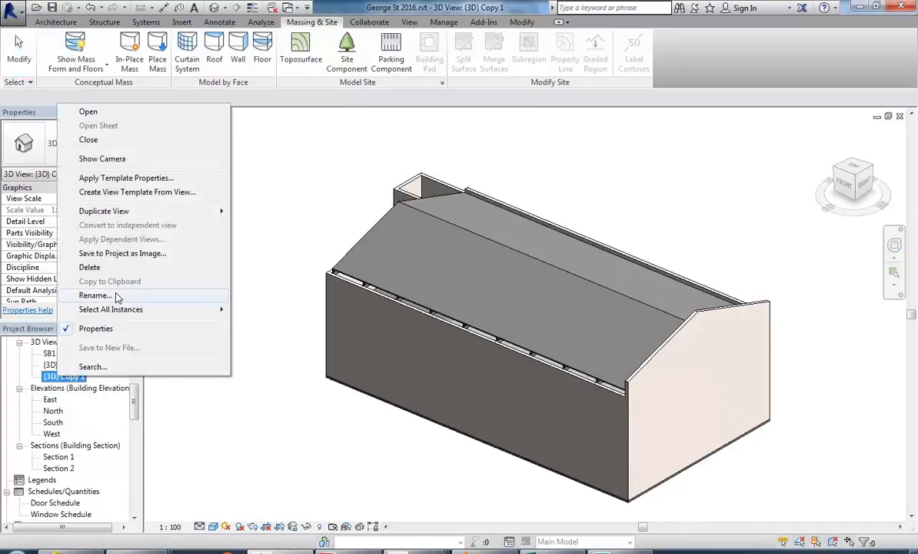
{"action": "left_click", "coordinate": [194, 276]}
{"action": "type", "text": "M"}
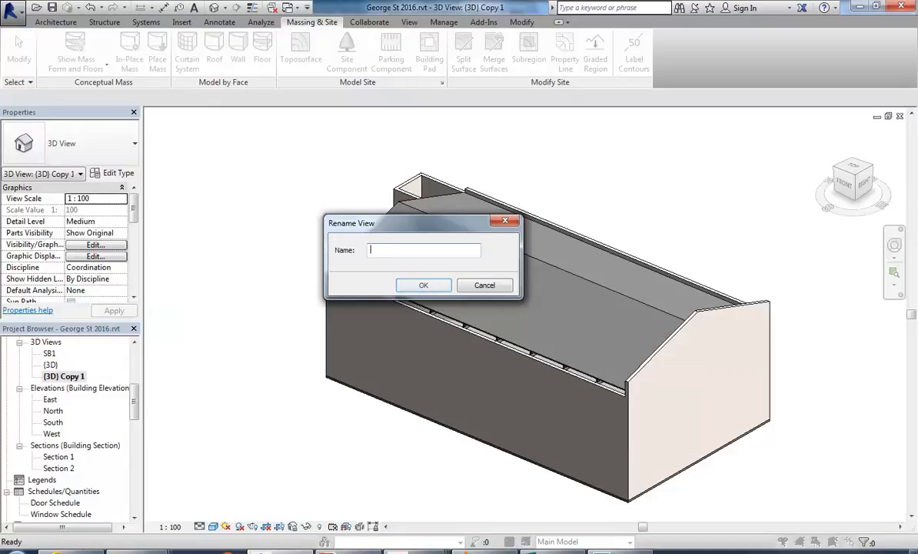
{"action": "type", "text": "3D Massing"}
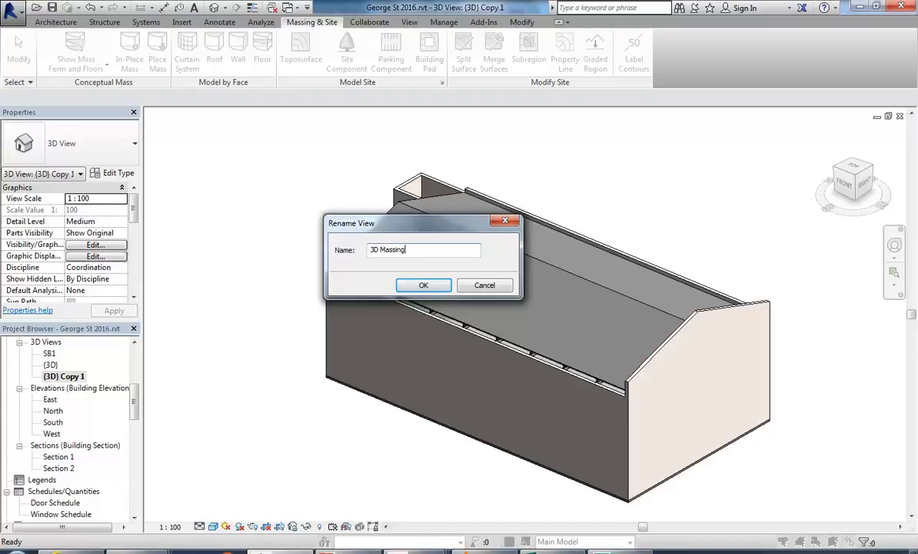
{"action": "left_click", "coordinate": [416, 287]}
In the 3D Massing view's visibility overrides, hide all model categories from Air Terminals through Lines.
{"action": "scroll", "coordinate": [468, 292], "scroll_direction": "down", "scroll_amount": 1}
{"action": "middle_click_drag", "start_coordinate": [467, 291], "coordinate": [330, 277]}
{"action": "scroll", "coordinate": [339, 277], "scroll_direction": "up", "scroll_amount": 1}
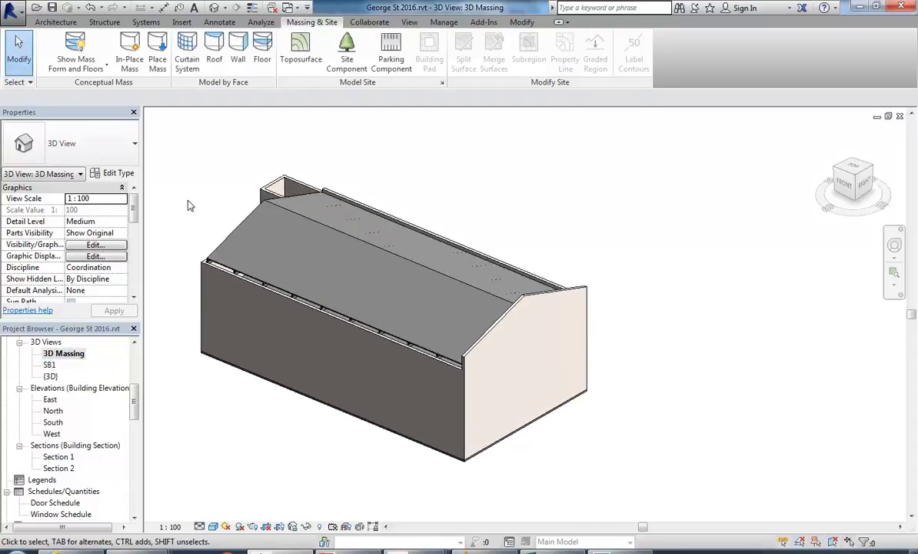
{"action": "left_click", "coordinate": [92, 245]}
{"action": "left_click", "coordinate": [280, 190]}
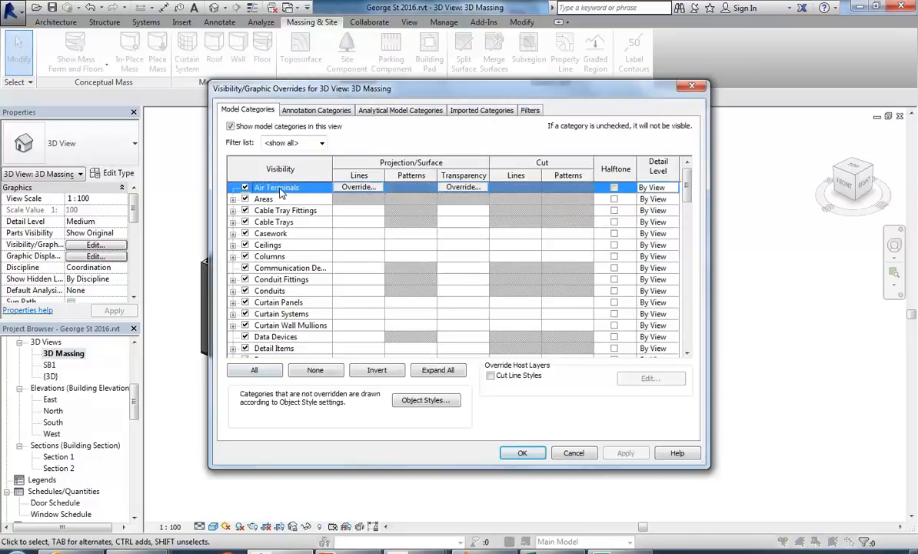
{"action": "left_click_drag", "start_coordinate": [687, 188], "coordinate": [672, 259]}
{"action": "left_click", "coordinate": [263, 268], "text": "shift"}
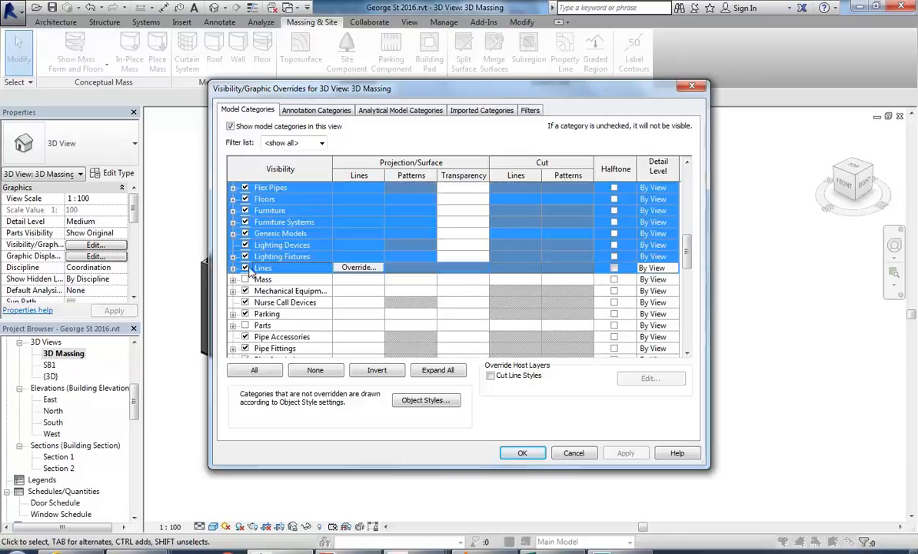
{"action": "left_click", "coordinate": [246, 269]}
Make the Mass category visible, hide the categories from Mechanical Equipment through Wires and accept the overrides.
{"action": "left_click", "coordinate": [268, 292]}
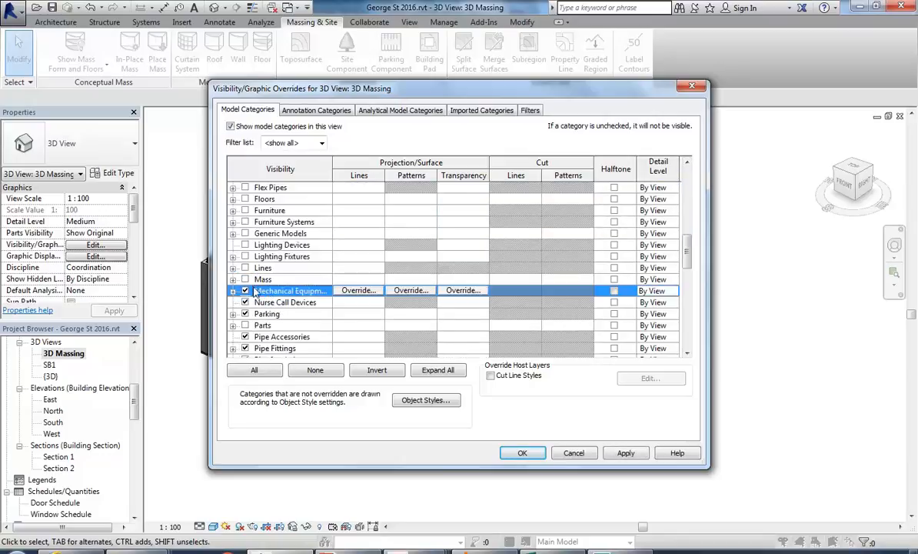
{"action": "left_click", "coordinate": [245, 279]}
{"action": "left_click", "coordinate": [273, 292]}
{"action": "left_click_drag", "start_coordinate": [690, 256], "coordinate": [689, 339]}
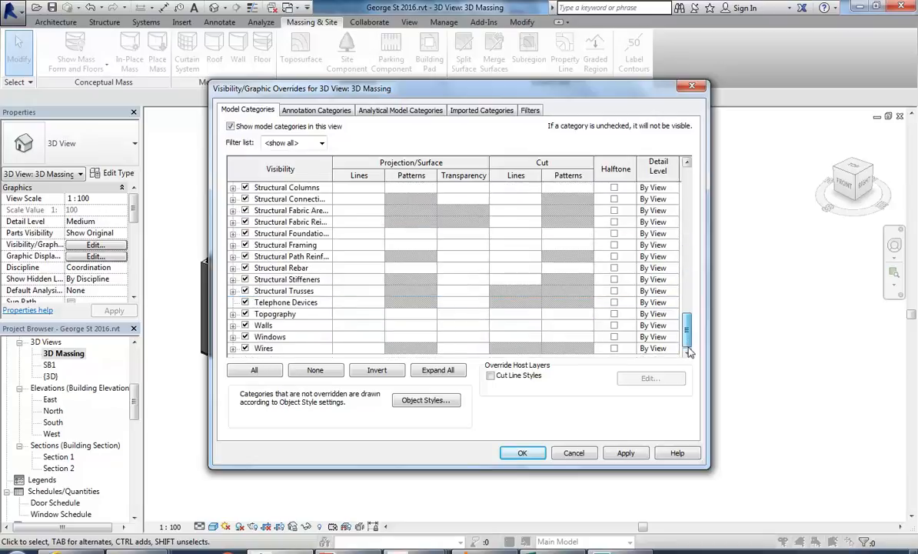
{"action": "left_click", "coordinate": [263, 349], "text": "shift"}
{"action": "left_click", "coordinate": [520, 454]}
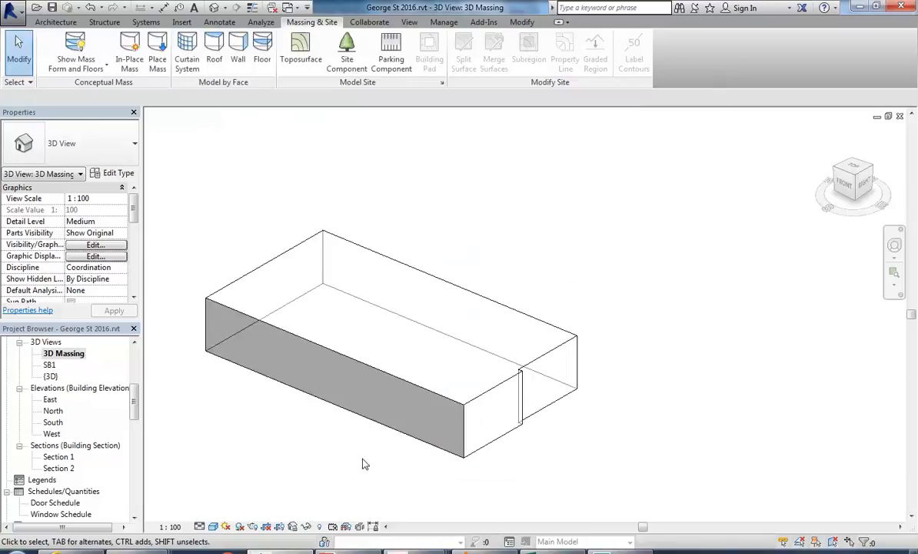
Check the mass in the 3D Massing view with Show Mass Form and Floors switched off and on again.
{"action": "middle_click_drag", "start_coordinate": [460, 414], "coordinate": [509, 410]}
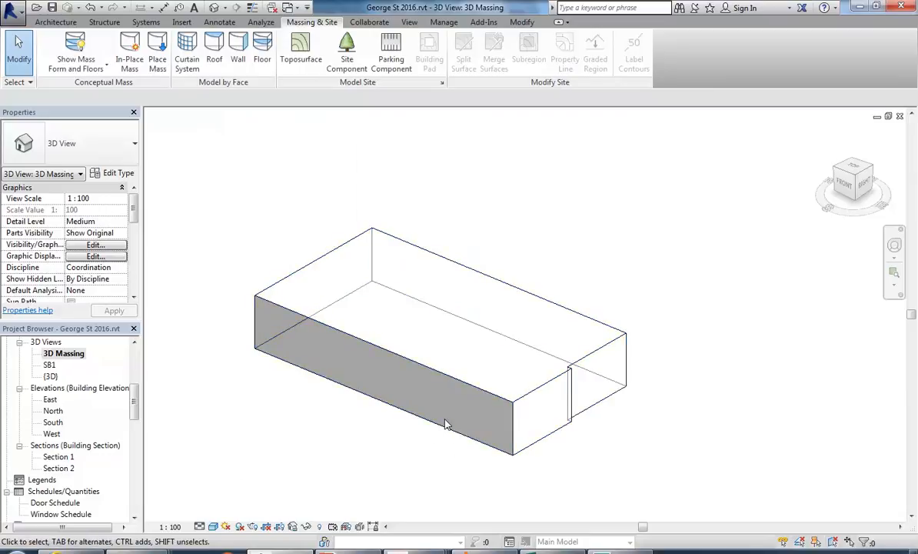
{"action": "left_click", "coordinate": [73, 45]}
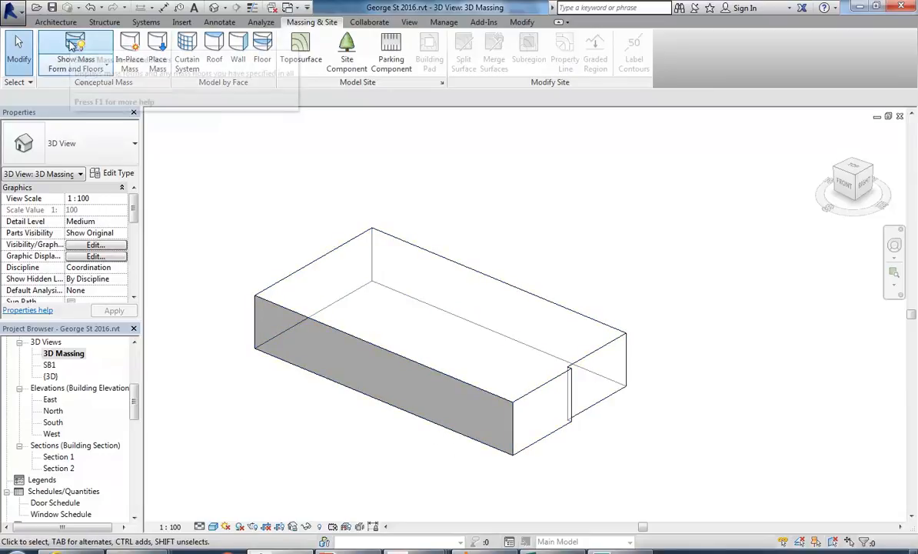
{"action": "left_click", "coordinate": [73, 45]}
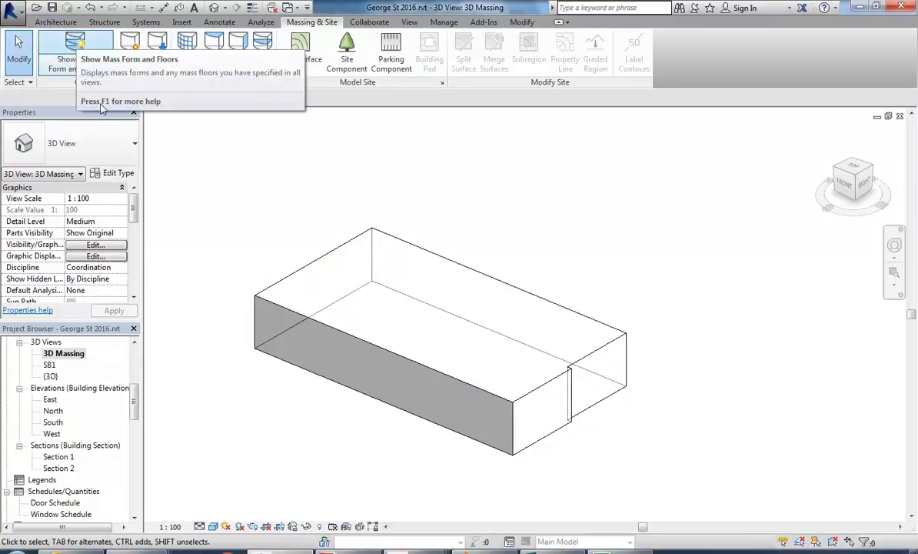
Review the Mass category's setting in the 3D Massing view's visibility overrides without changing anything.
{"action": "left_click", "coordinate": [93, 245]}
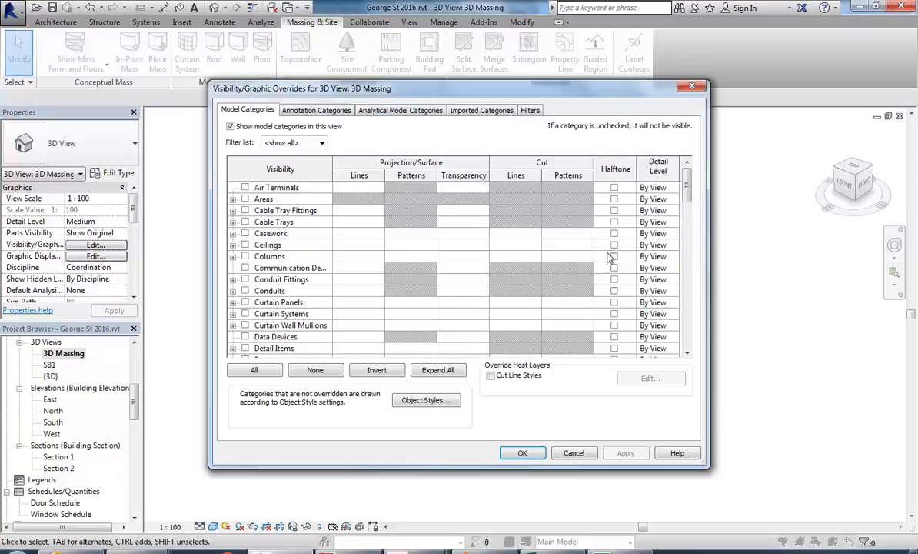
{"action": "left_click_drag", "start_coordinate": [688, 189], "coordinate": [688, 248]}
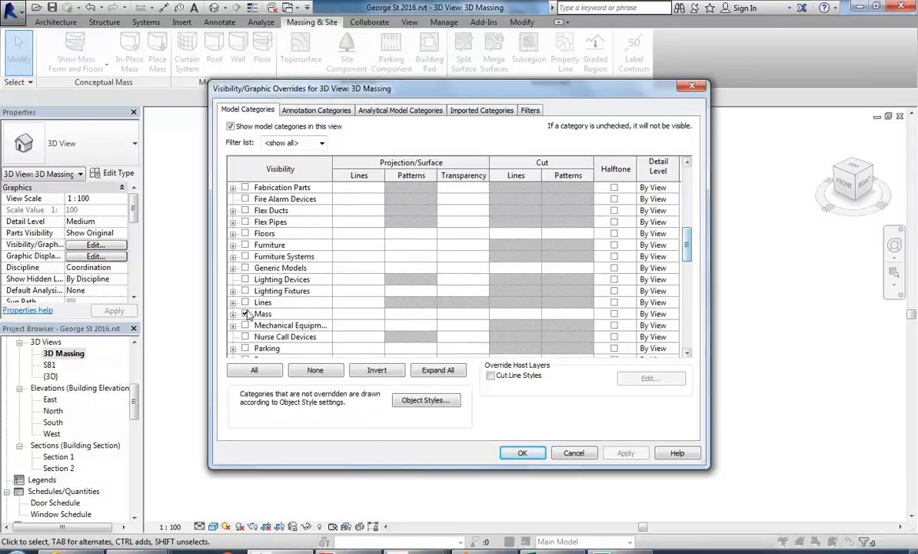
{"action": "left_click", "coordinate": [573, 454]}
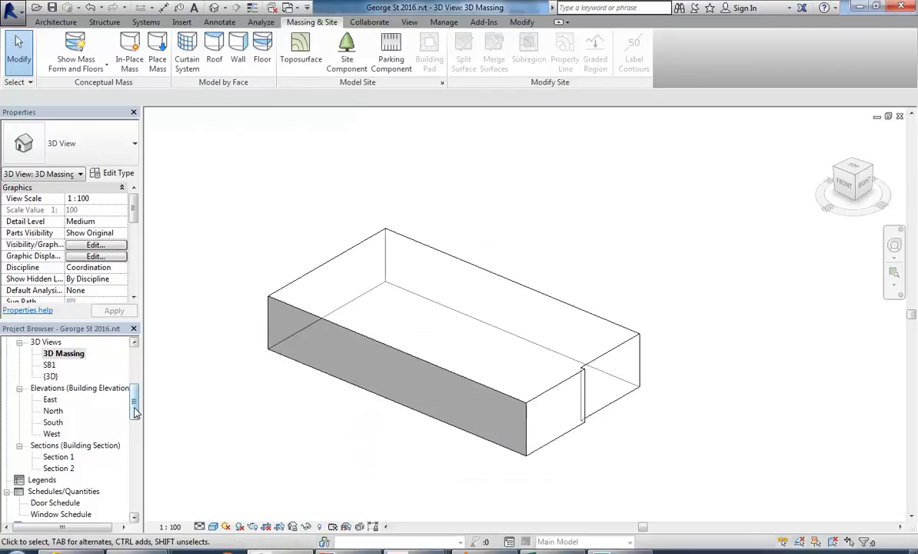
View the Level 1 floor plan and return to the 3D Massing view.
{"action": "left_click_drag", "start_coordinate": [134, 413], "coordinate": [137, 382]}
{"action": "double_click", "coordinate": [55, 411]}
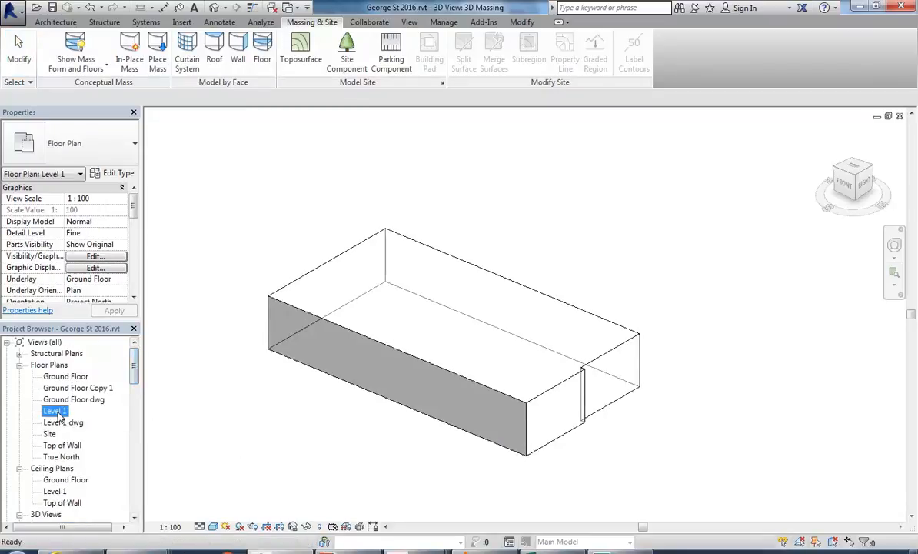
{"action": "scroll", "coordinate": [412, 392], "scroll_direction": "up", "scroll_amount": 3}
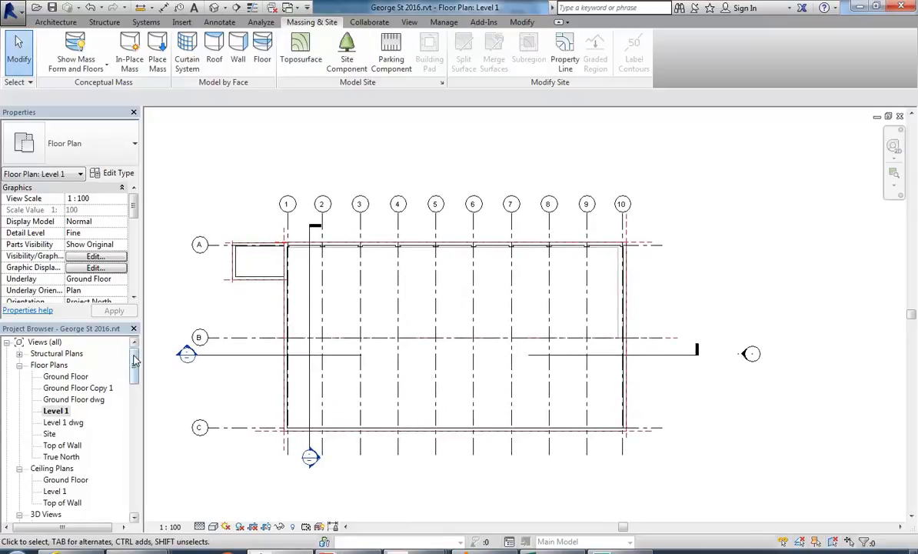
{"action": "scroll", "coordinate": [73, 369], "scroll_direction": "down", "scroll_amount": 5}
{"action": "double_click", "coordinate": [62, 343]}
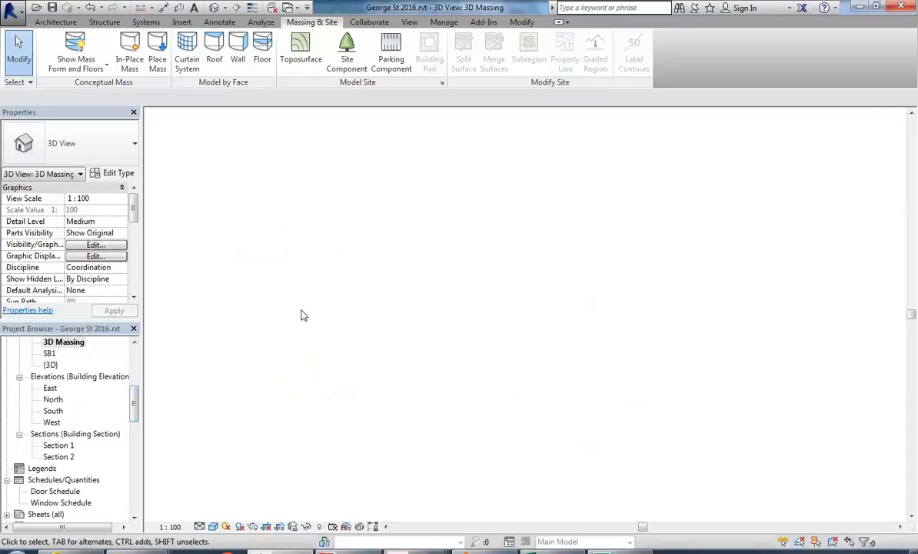
Start editing the existing mass in place and open the Level 1 floor plan.
{"action": "left_click", "coordinate": [358, 333]}
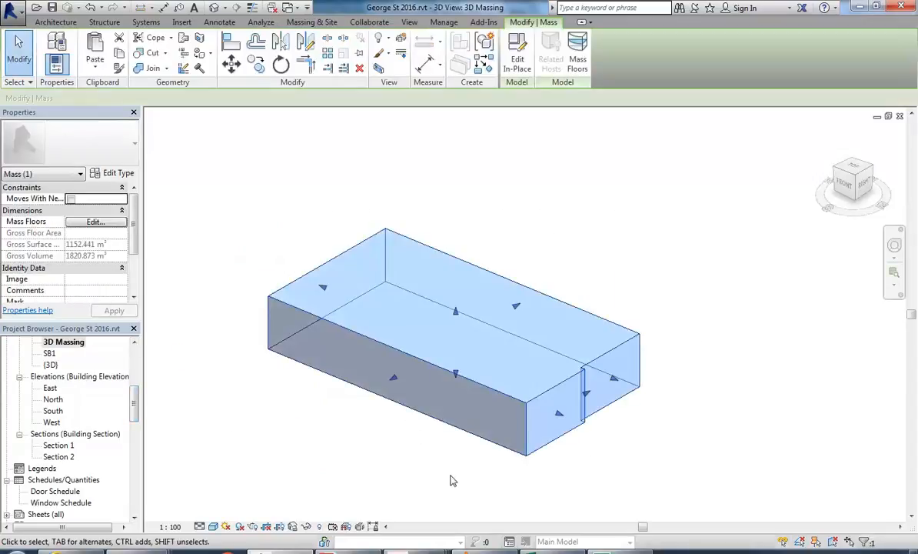
{"action": "left_click", "coordinate": [517, 51]}
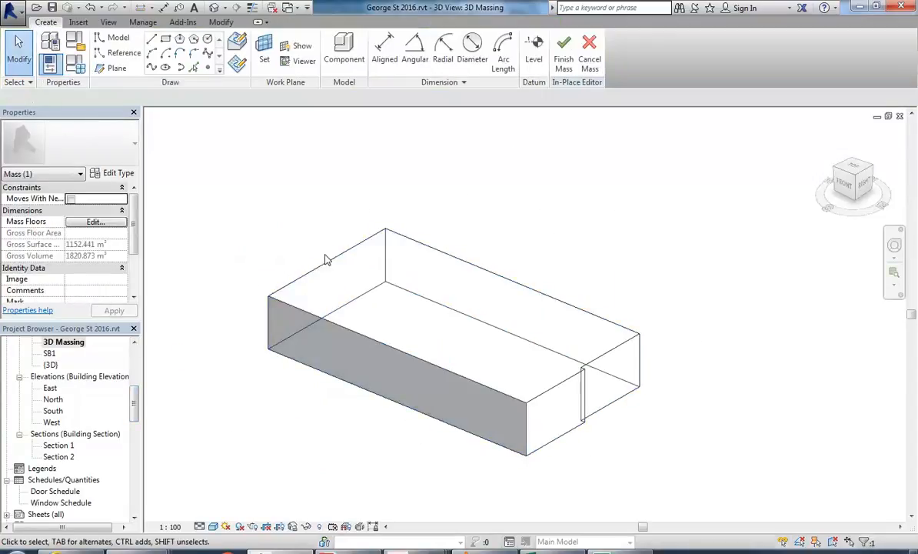
{"action": "left_click_drag", "start_coordinate": [133, 416], "coordinate": [134, 345]}
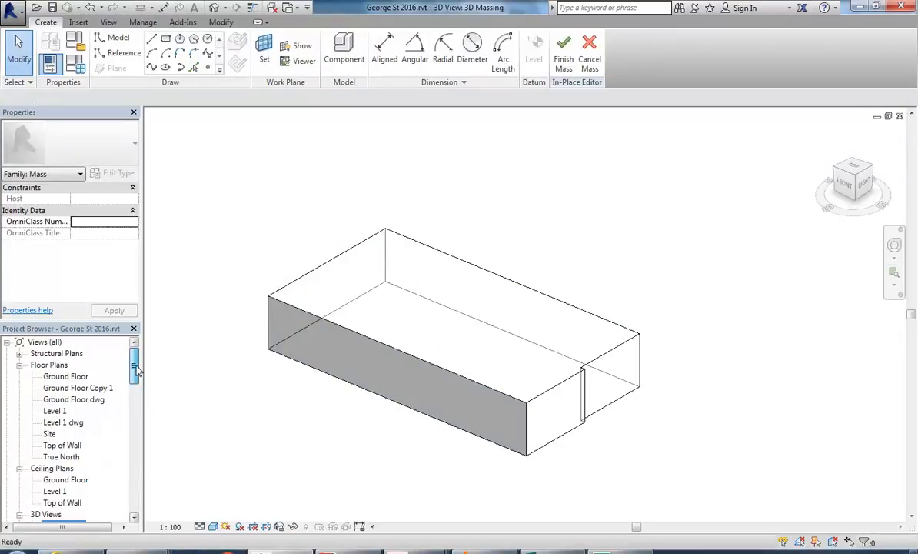
{"action": "double_click", "coordinate": [55, 410]}
{"action": "scroll", "coordinate": [363, 280], "scroll_direction": "up", "scroll_amount": 3}
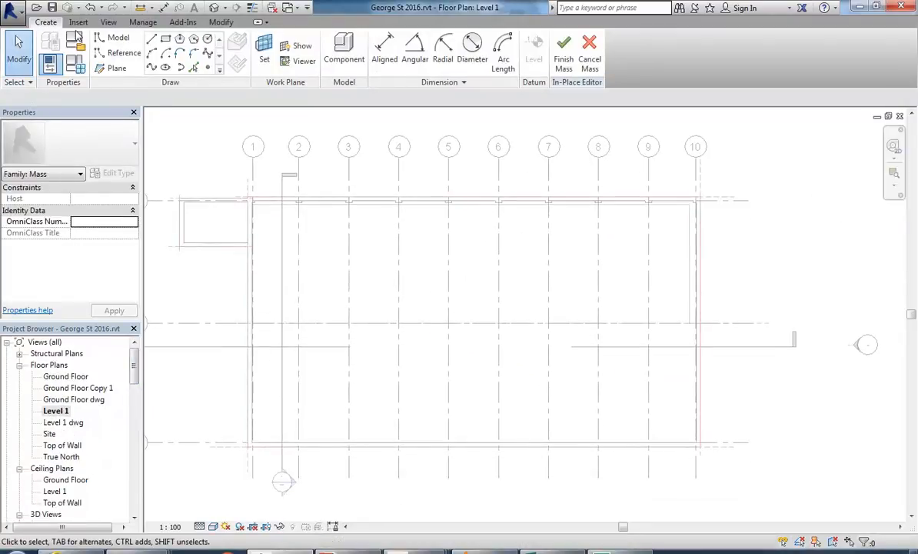
{"action": "middle_click_drag", "start_coordinate": [303, 130], "coordinate": [316, 147]}
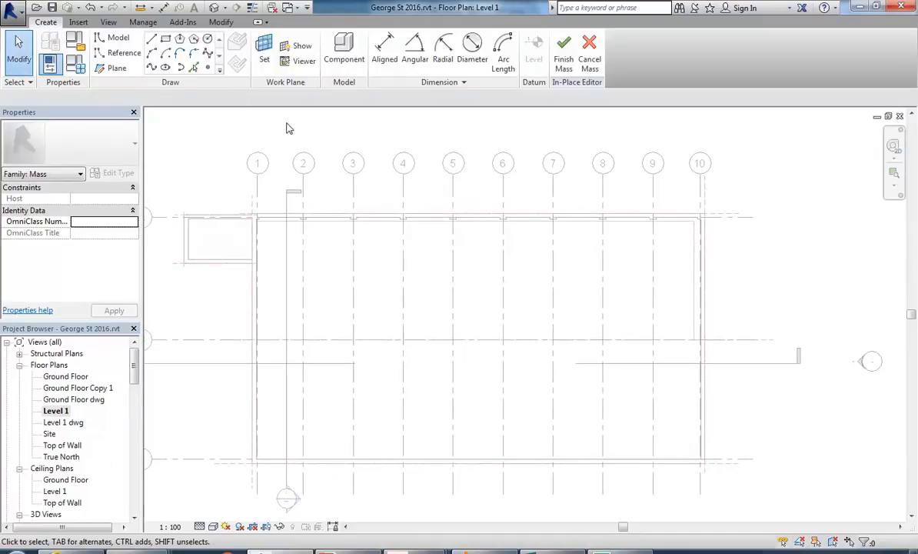
With Pick Lines on Level 1, trace model lines along the inner wall faces at grid C and grid 10.
{"action": "left_click", "coordinate": [196, 71]}
{"action": "middle_click_drag", "start_coordinate": [299, 252], "coordinate": [274, 205]}
{"action": "scroll", "coordinate": [294, 239], "scroll_direction": "up", "scroll_amount": 1}
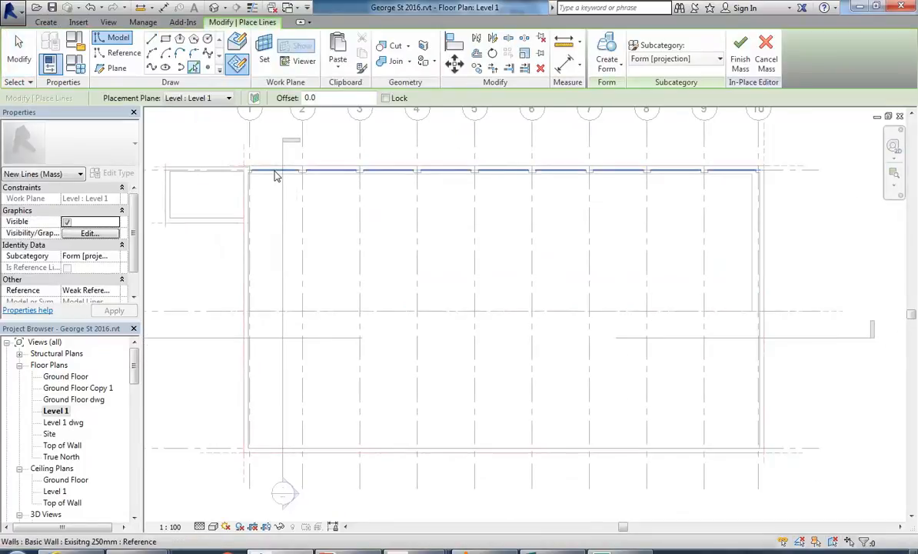
{"action": "key", "text": "Tab"}
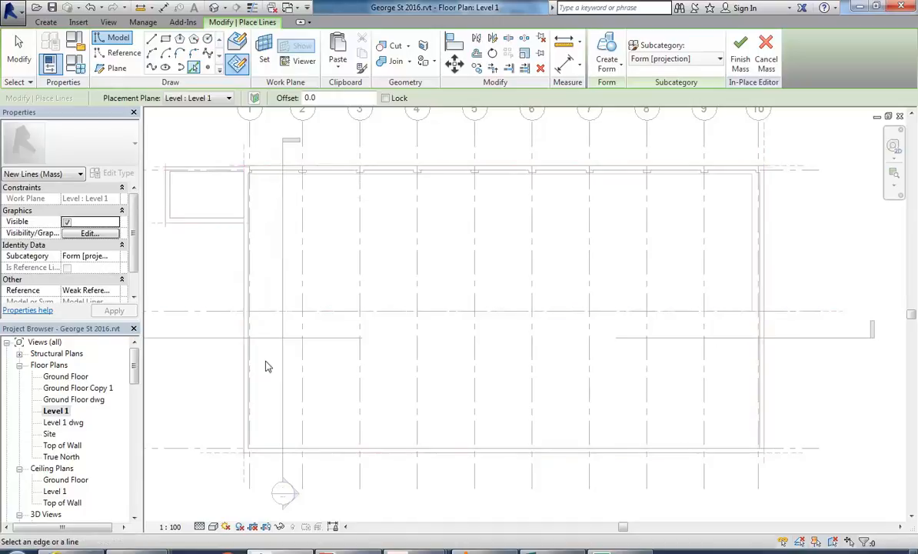
{"action": "left_click", "coordinate": [273, 448]}
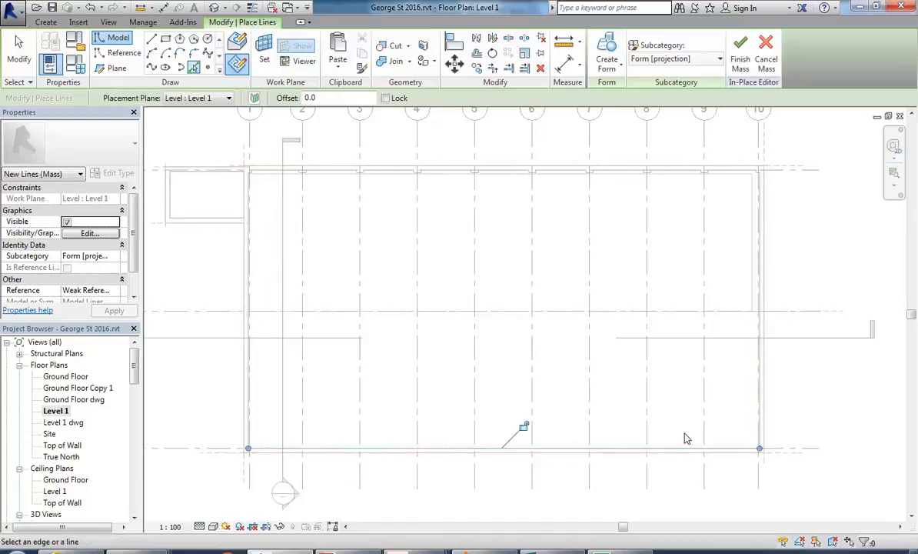
{"action": "scroll", "coordinate": [723, 431], "scroll_direction": "up", "scroll_amount": 3}
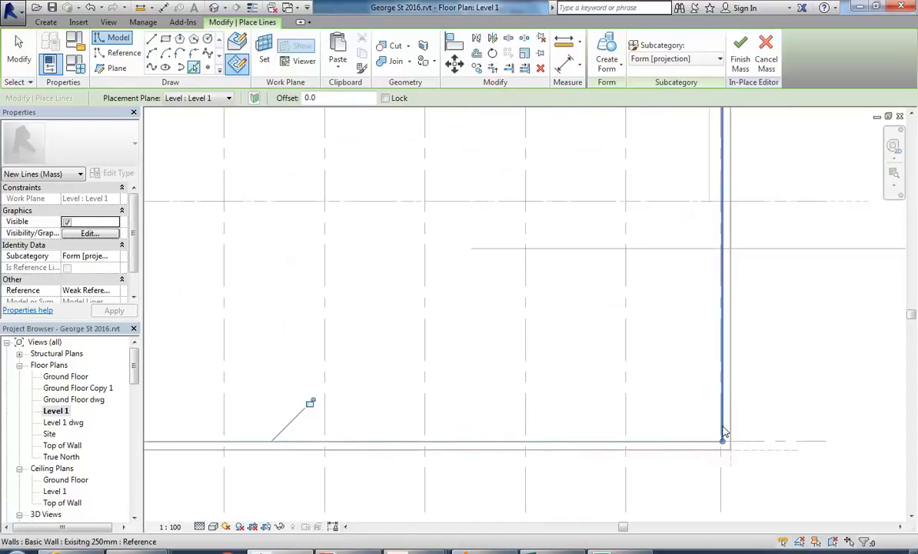
{"action": "scroll", "coordinate": [660, 322], "scroll_direction": "down", "scroll_amount": 1}
{"action": "middle_click_drag", "start_coordinate": [660, 322], "coordinate": [626, 431]}
{"action": "scroll", "coordinate": [657, 181], "scroll_direction": "up", "scroll_amount": 2}
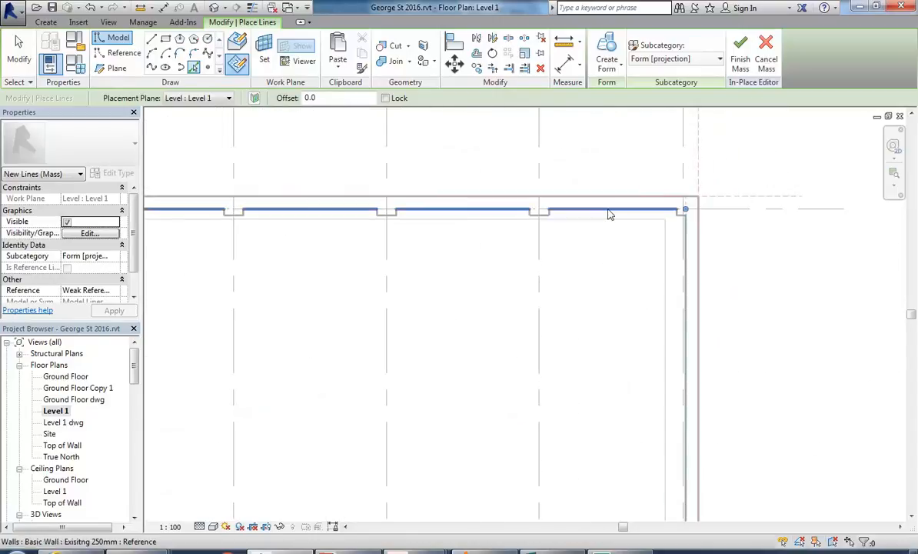
Complete the Level 1 outline by picking the inner wall faces along grid A and grid 1, and end line placement.
{"action": "left_click", "coordinate": [611, 214]}
{"action": "scroll", "coordinate": [444, 293], "scroll_direction": "down", "scroll_amount": 3}
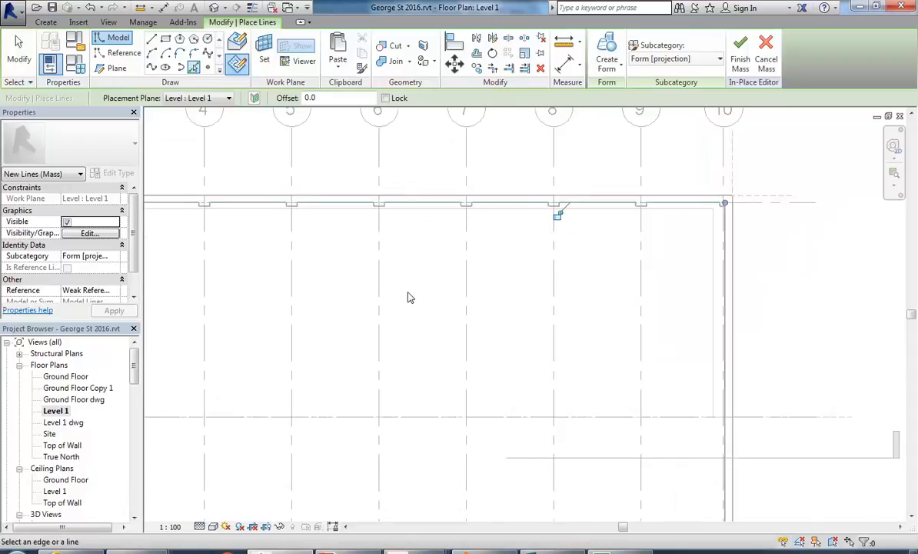
{"action": "scroll", "coordinate": [323, 266], "scroll_direction": "down", "scroll_amount": 1}
{"action": "scroll", "coordinate": [343, 219], "scroll_direction": "up", "scroll_amount": 1}
{"action": "scroll", "coordinate": [339, 189], "scroll_direction": "up", "scroll_amount": 7}
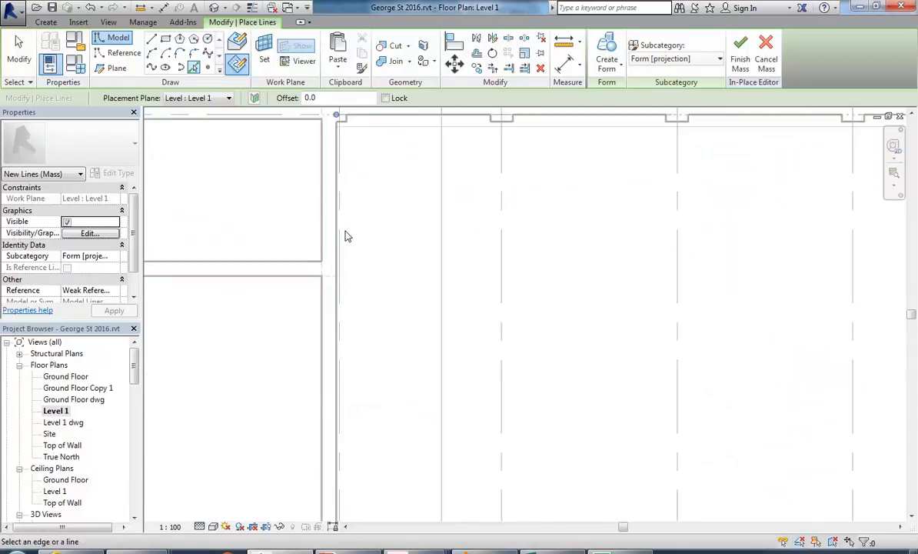
{"action": "left_click", "coordinate": [338, 257]}
{"action": "scroll", "coordinate": [441, 266], "scroll_direction": "down", "scroll_amount": 6}
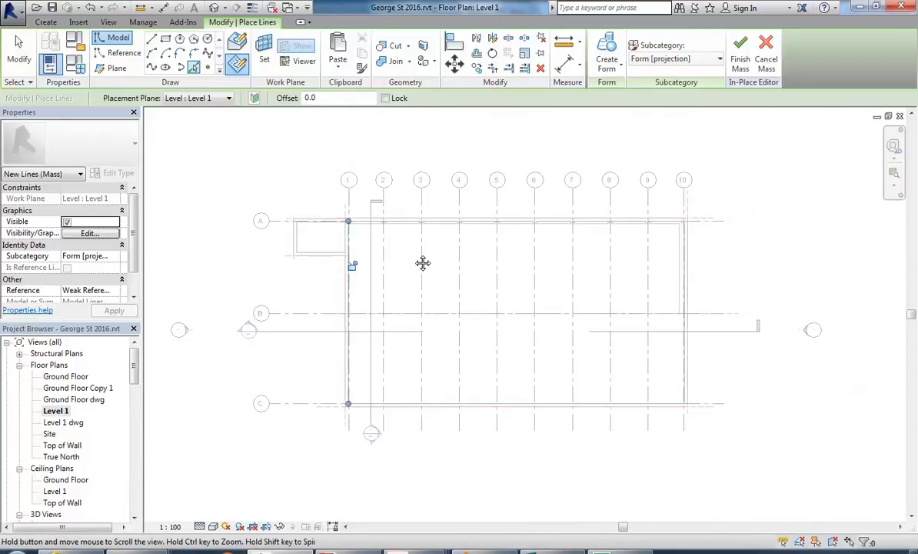
{"action": "middle_click_drag", "start_coordinate": [477, 300], "coordinate": [463, 297]}
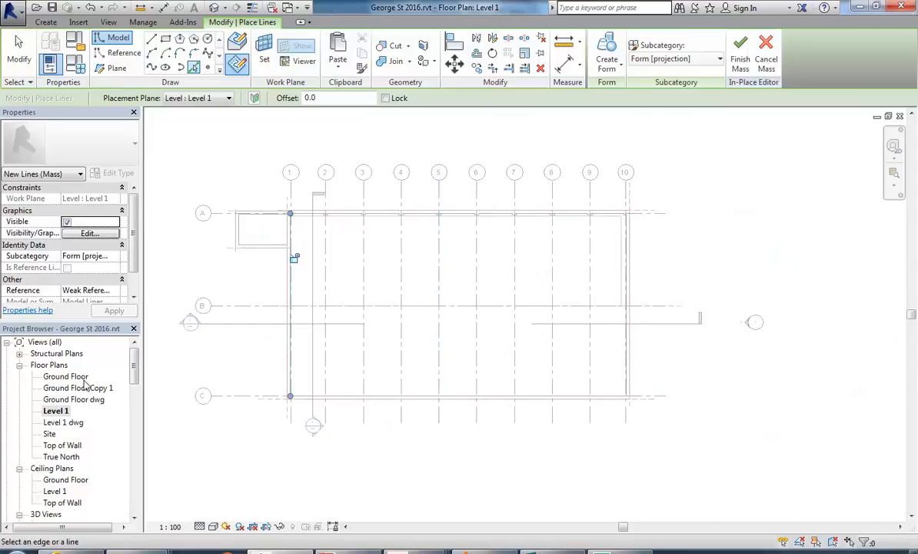
{"action": "key", "text": "Escape"}
Return to the 3D Massing view and select the whole chain of four Level 1 outline lines.
{"action": "left_click_drag", "start_coordinate": [131, 374], "coordinate": [129, 392]}
{"action": "double_click", "coordinate": [63, 422]}
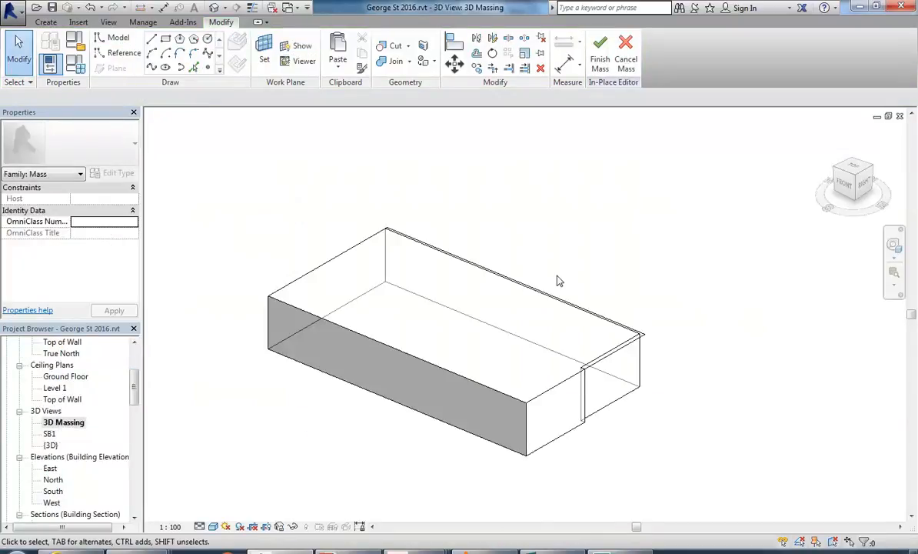
{"action": "key", "text": "Tab"}
{"action": "left_click", "coordinate": [615, 358]}
{"action": "scroll", "coordinate": [529, 330], "scroll_direction": "up", "scroll_amount": 4}
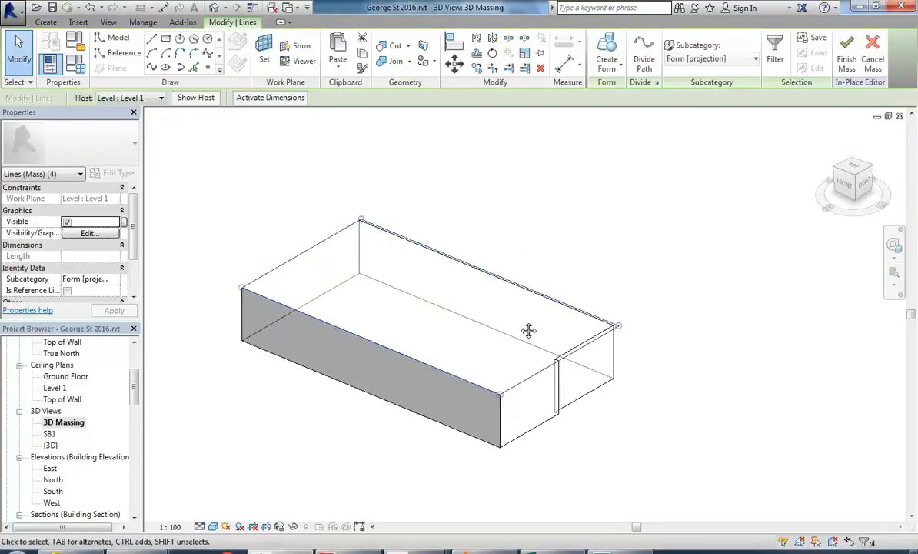
{"action": "scroll", "coordinate": [619, 277], "scroll_direction": "down", "scroll_amount": 4}
{"action": "scroll", "coordinate": [423, 203], "scroll_direction": "up", "scroll_amount": 5}
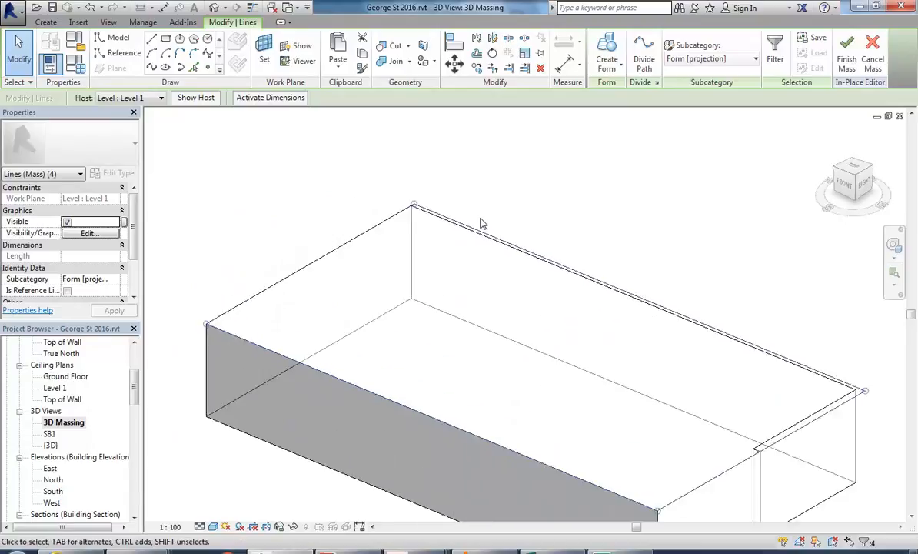
{"action": "scroll", "coordinate": [364, 209], "scroll_direction": "down", "scroll_amount": 5}
{"action": "middle_click_drag", "start_coordinate": [444, 211], "coordinate": [455, 227]}
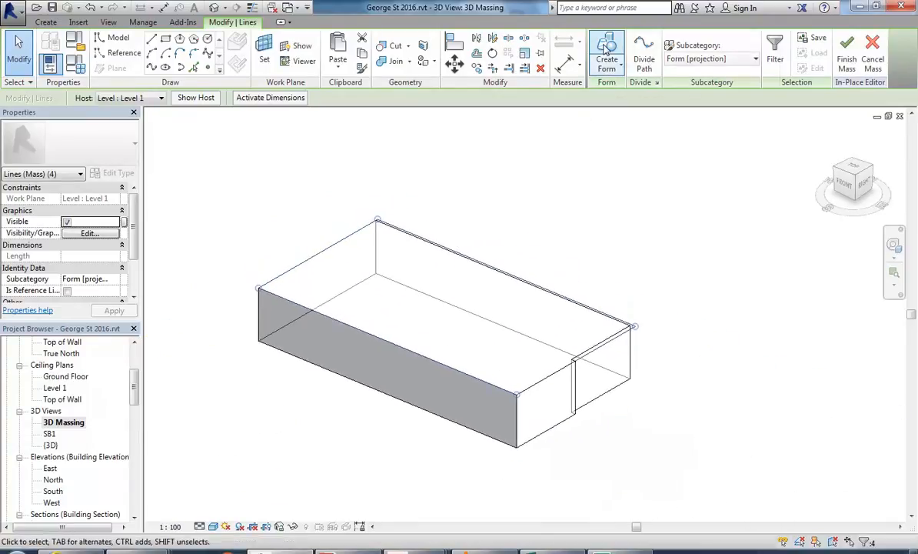
Create a solid form from the Level 1 outline and lower its top face to a height of about 5640 mm.
{"action": "left_click", "coordinate": [606, 63]}
{"action": "left_click", "coordinate": [607, 91]}
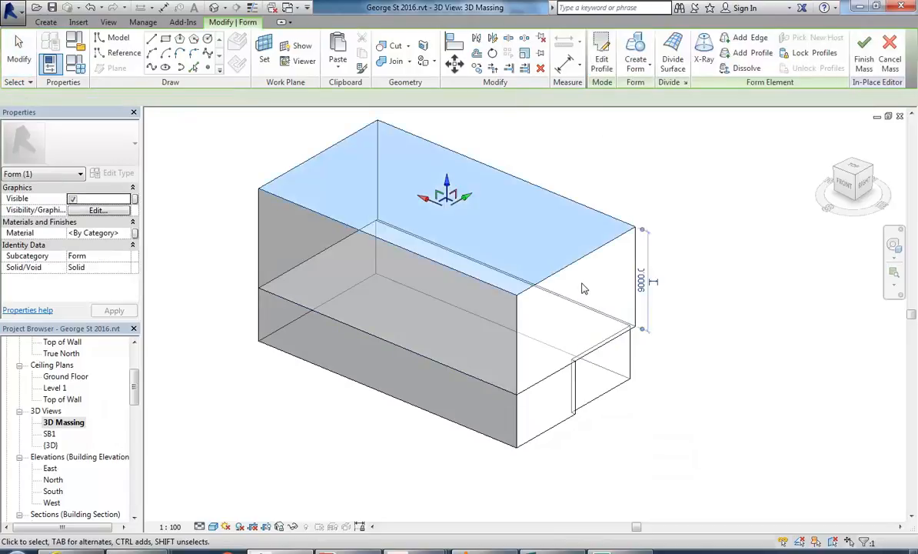
{"action": "left_click_drag", "start_coordinate": [446, 188], "coordinate": [335, 275]}
{"action": "middle_click_drag", "start_coordinate": [335, 274], "coordinate": [345, 308], "text": "shift"}
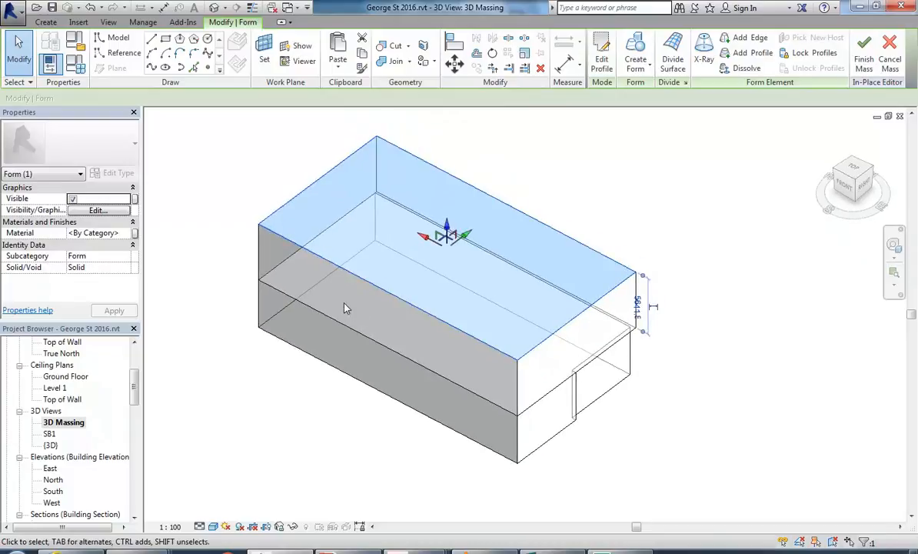
In Section 1, lower the upper form's top face to the Top of Wall level and lock it there.
{"action": "left_click_drag", "start_coordinate": [135, 379], "coordinate": [134, 404]}
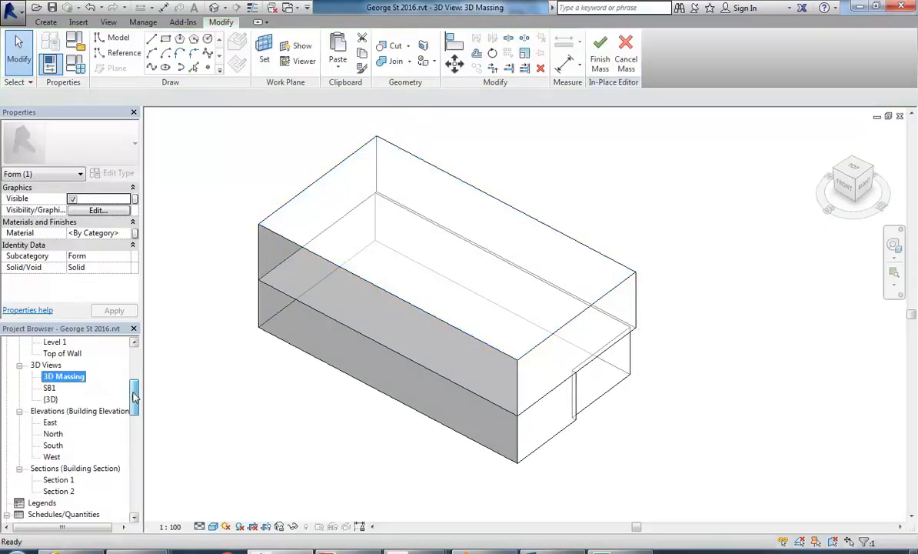
{"action": "double_click", "coordinate": [60, 434]}
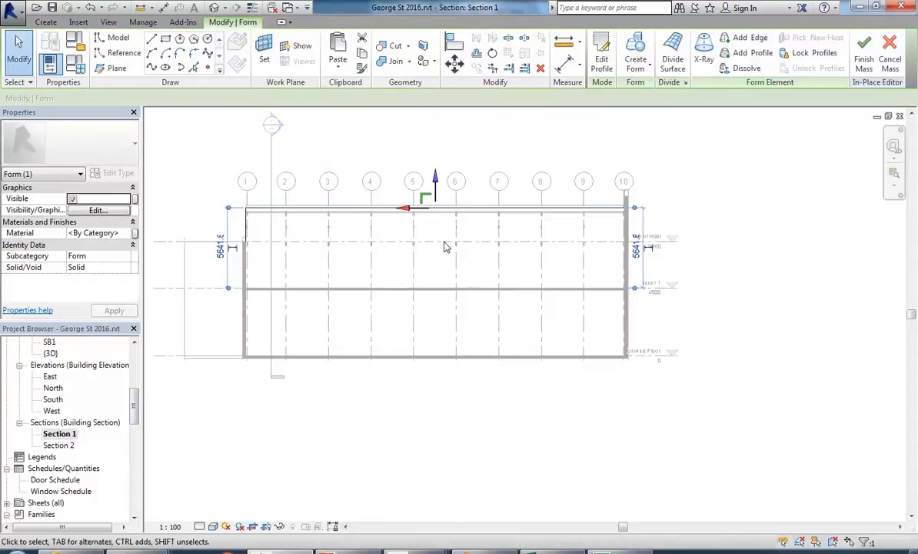
{"action": "scroll", "coordinate": [444, 250], "scroll_direction": "up", "scroll_amount": 2}
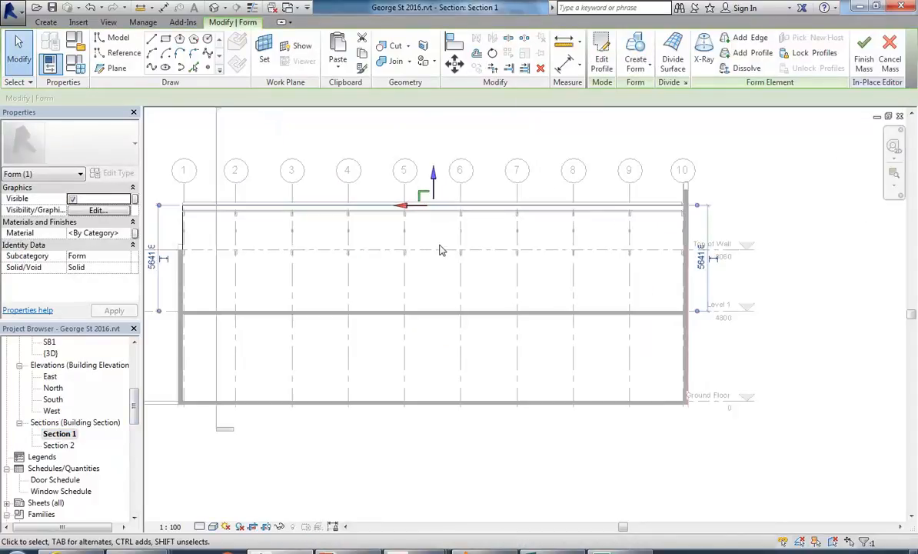
{"action": "left_click_drag", "start_coordinate": [433, 178], "coordinate": [434, 224]}
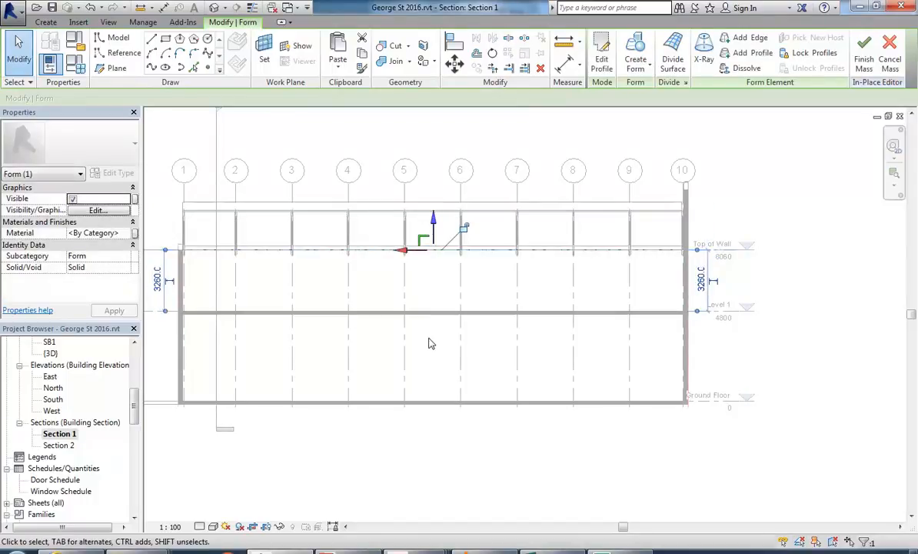
{"action": "left_click", "coordinate": [463, 227]}
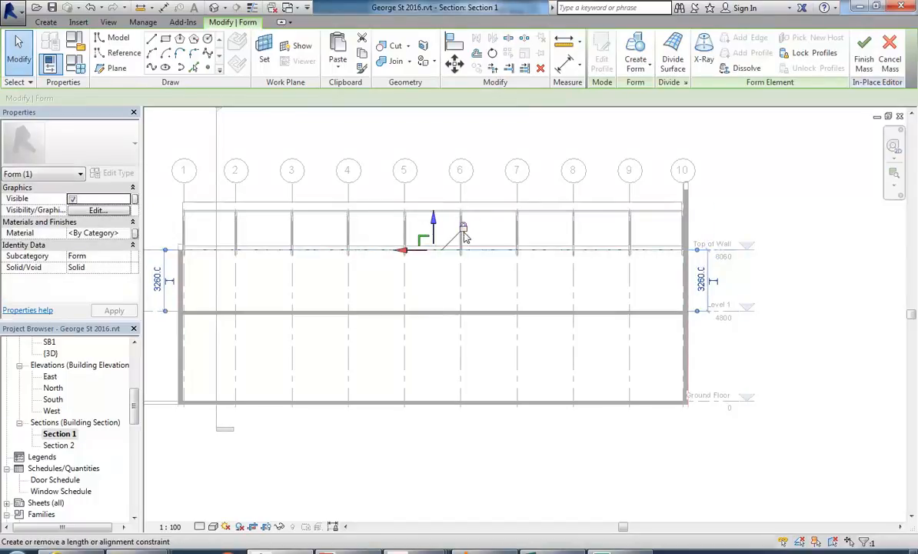
In Section 2, start picking model lines with the face of the existing 250 mm gable wall as work plane.
{"action": "double_click", "coordinate": [57, 444]}
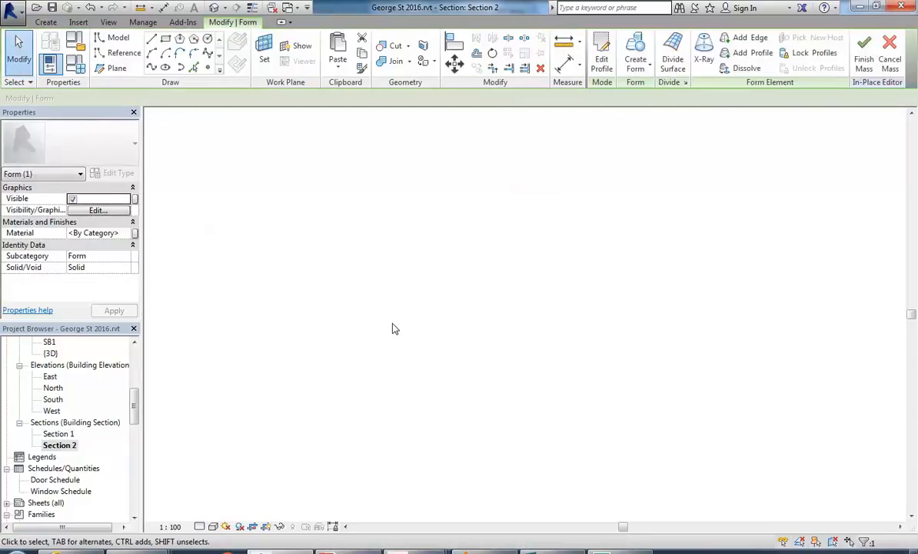
{"action": "scroll", "coordinate": [366, 303], "scroll_direction": "up", "scroll_amount": 2}
{"action": "left_click", "coordinate": [357, 315]}
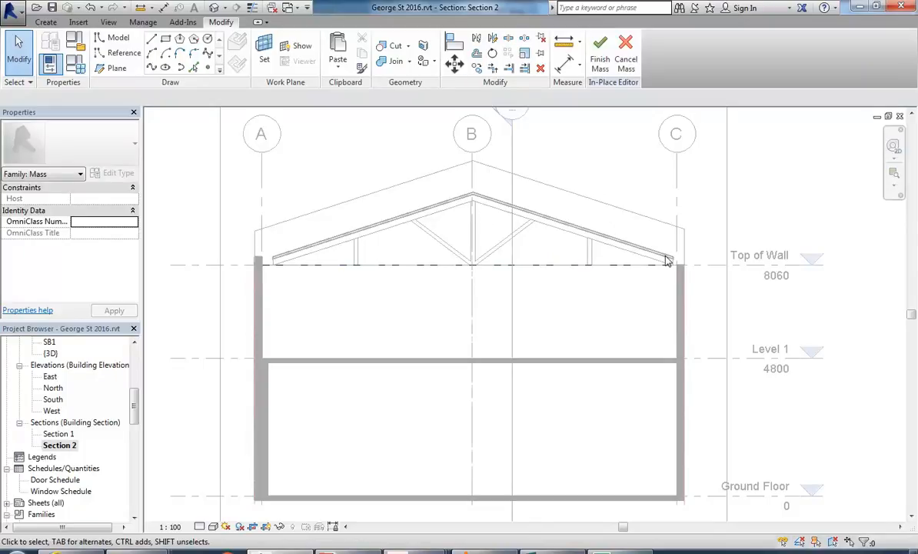
{"action": "scroll", "coordinate": [453, 295], "scroll_direction": "up", "scroll_amount": 4}
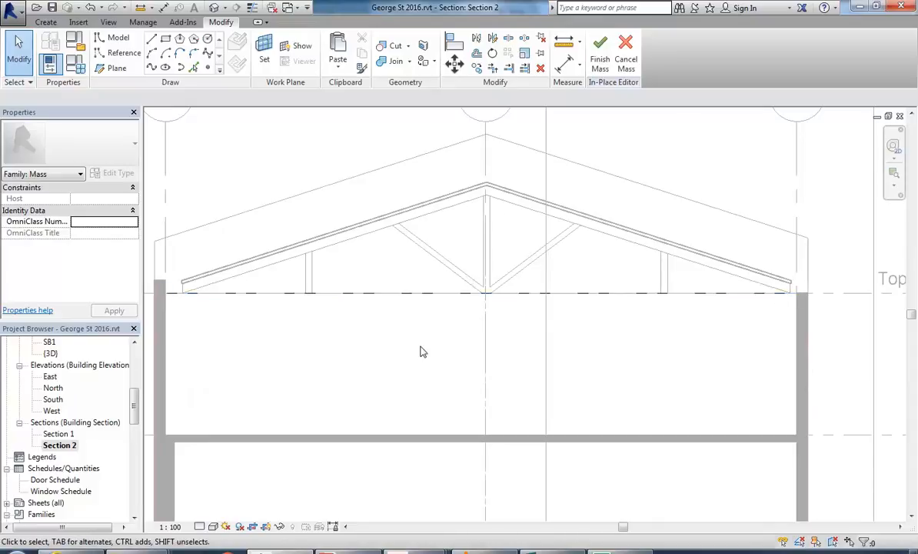
{"action": "middle_click_drag", "start_coordinate": [412, 342], "coordinate": [413, 316]}
{"action": "scroll", "coordinate": [408, 313], "scroll_direction": "down", "scroll_amount": 1}
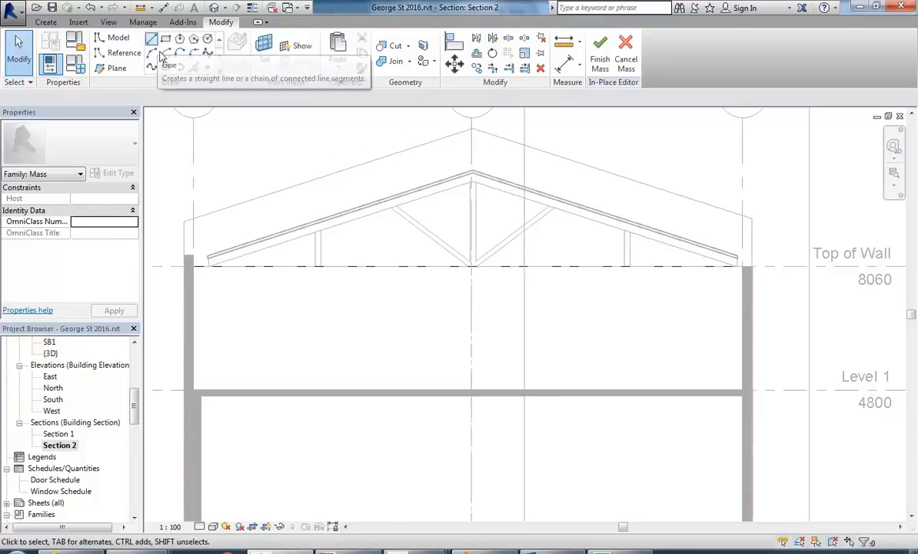
{"action": "left_click", "coordinate": [194, 68]}
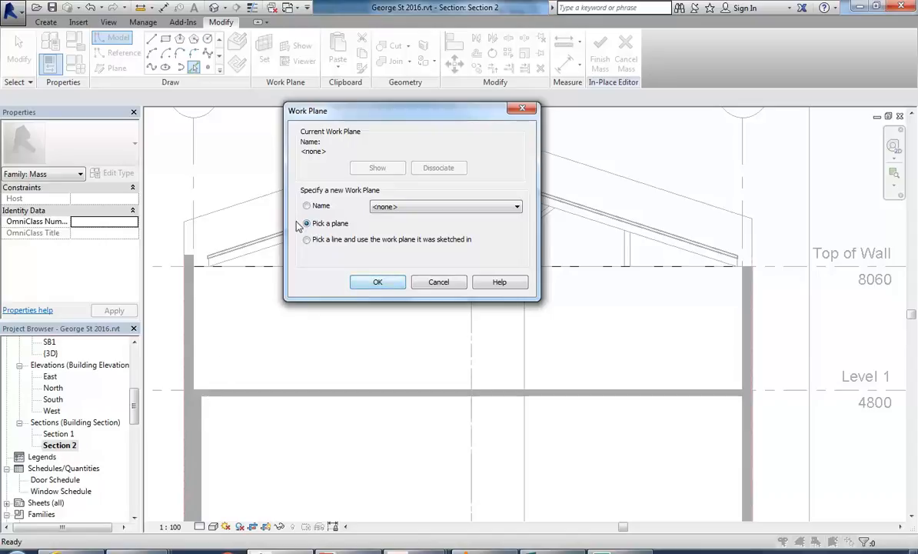
{"action": "left_click", "coordinate": [377, 283]}
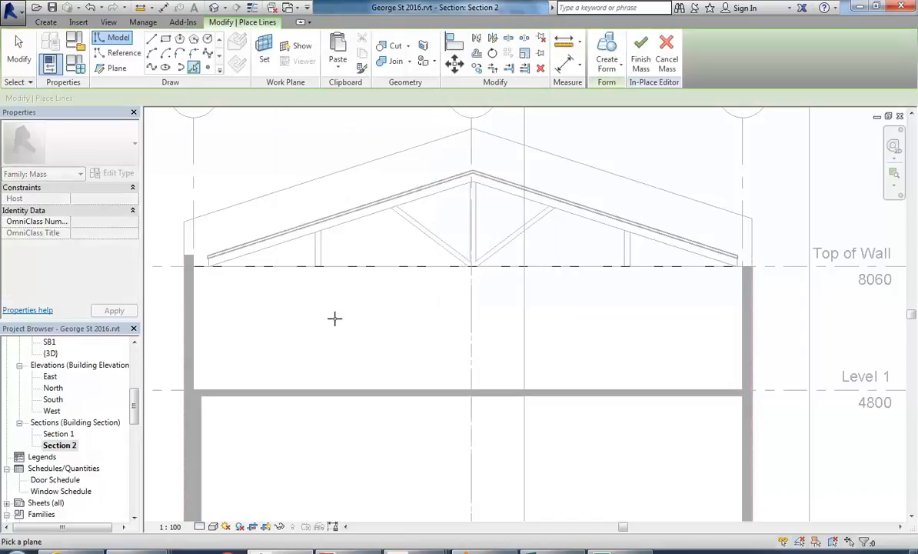
{"action": "scroll", "coordinate": [334, 318], "scroll_direction": "down", "scroll_amount": 3}
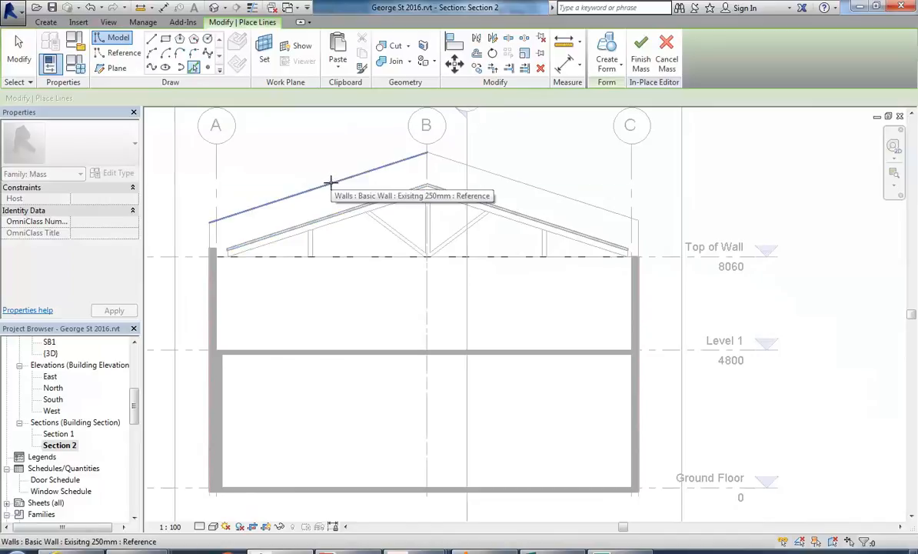
{"action": "key", "text": "Tab"}
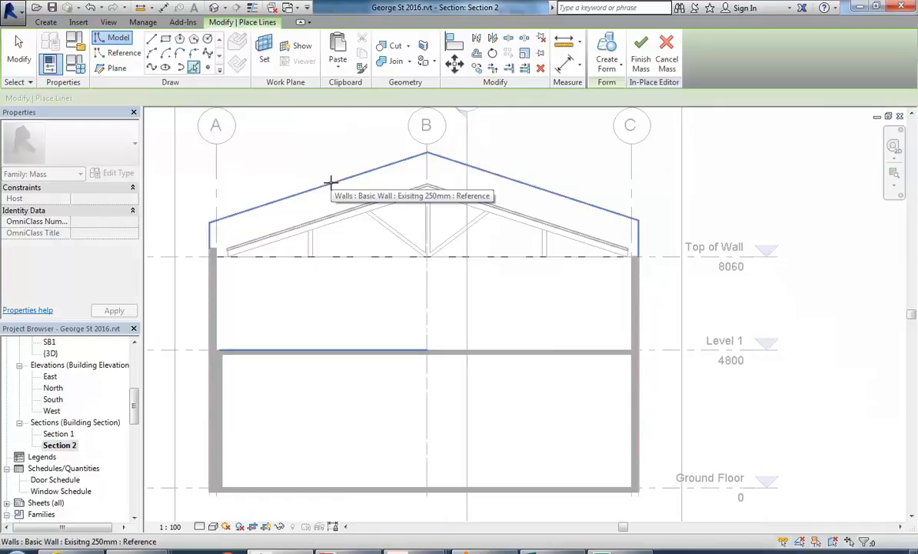
{"action": "left_click", "coordinate": [332, 185]}
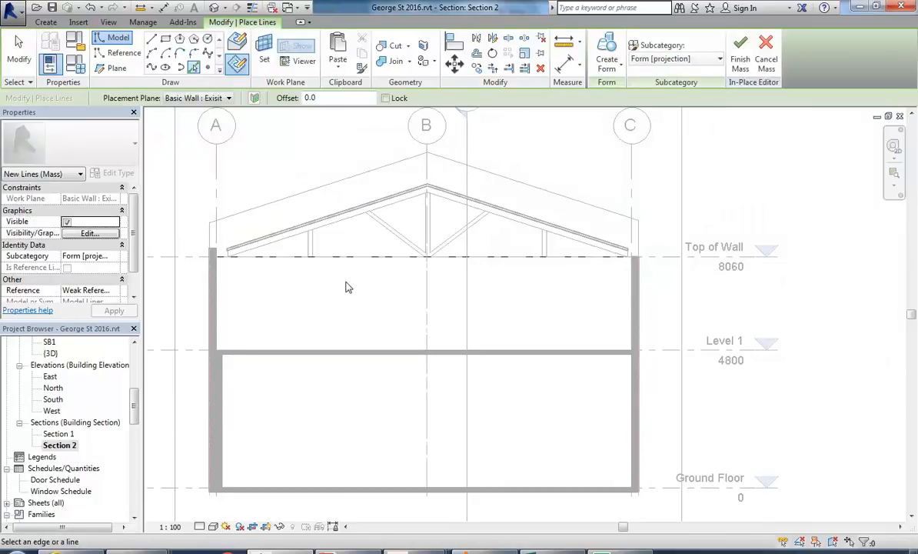
Pick model lines along the undersides of both sloping truss chords and along the Top of Wall line.
{"action": "left_click", "coordinate": [335, 228]}
{"action": "left_click", "coordinate": [459, 208]}
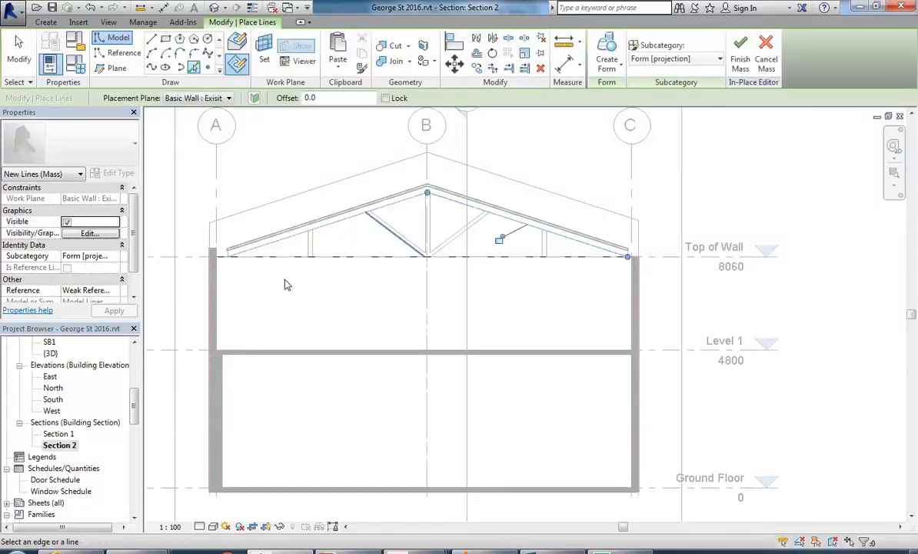
{"action": "left_click", "coordinate": [355, 259]}
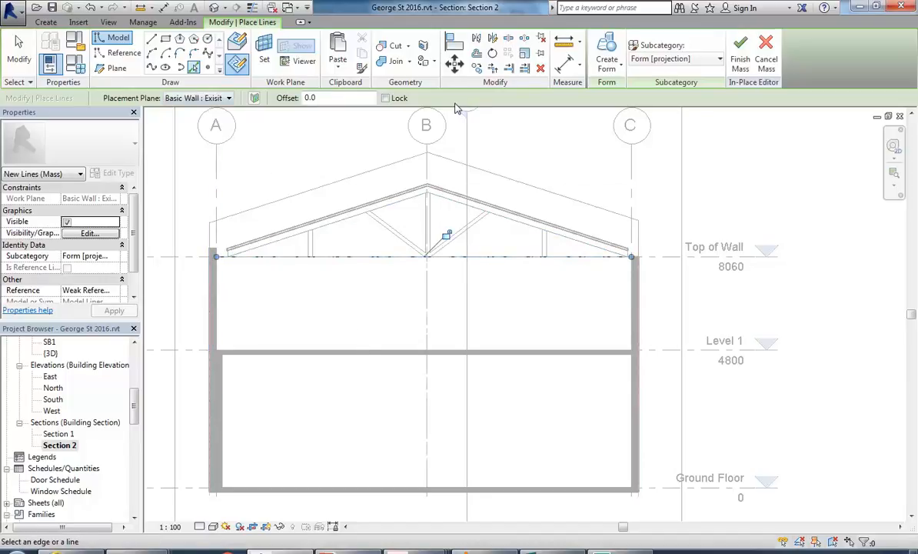
Trim the horizontal base line and the two sloping roof lines to corners to form a closed triangle.
{"action": "left_click", "coordinate": [494, 69]}
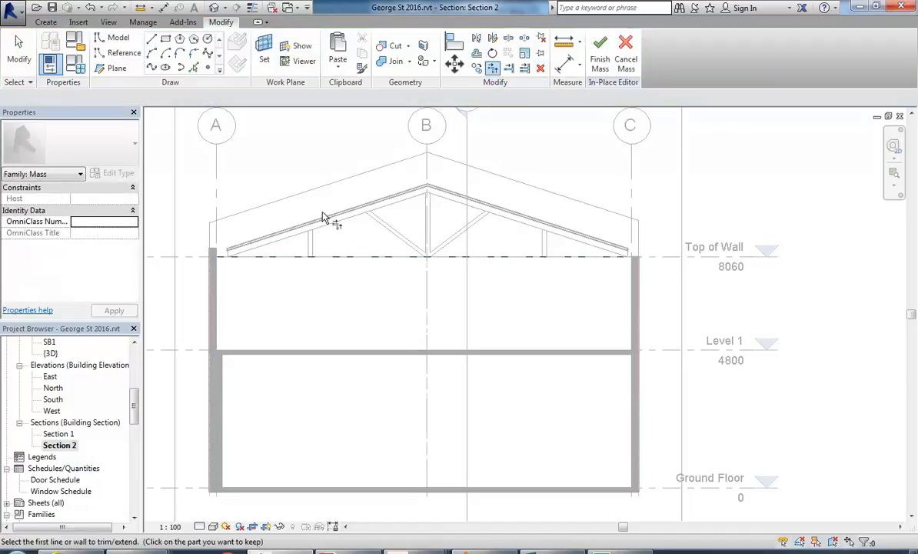
{"action": "left_click", "coordinate": [279, 257]}
{"action": "left_click", "coordinate": [590, 260]}
{"action": "left_click", "coordinate": [409, 199]}
{"action": "left_click", "coordinate": [448, 201]}
{"action": "right_click", "coordinate": [369, 151]}
{"action": "left_click", "coordinate": [384, 158]}
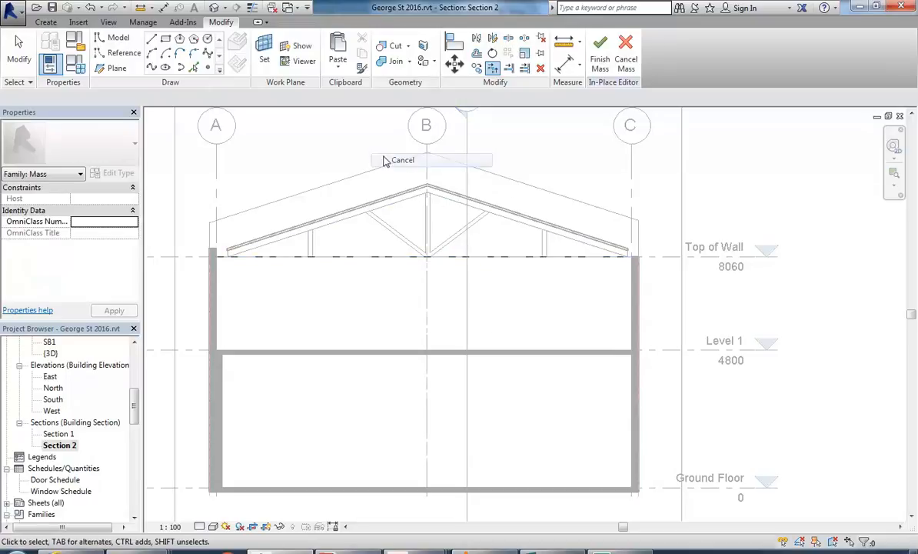
Finish the in-place mass and open the 3D Massing view on the gable end.
{"action": "left_click", "coordinate": [600, 62]}
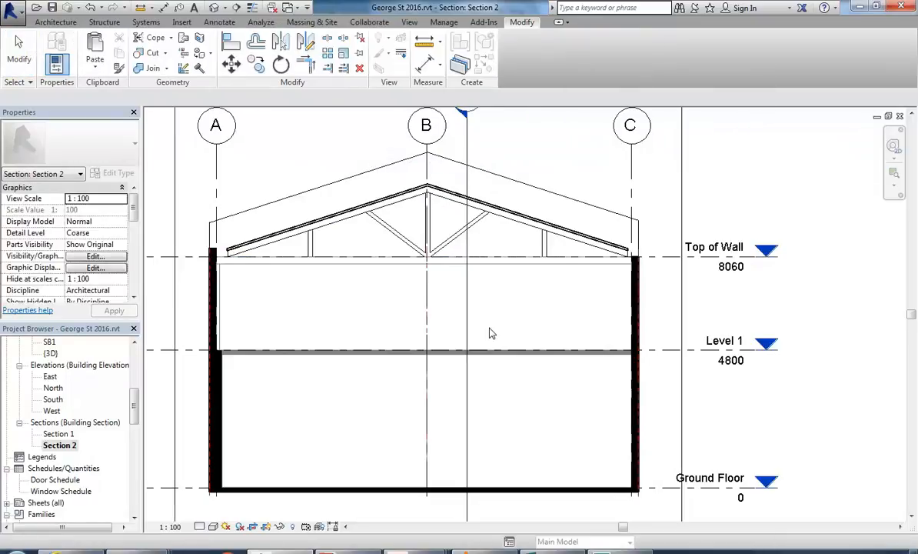
{"action": "left_click", "coordinate": [50, 343]}
{"action": "scroll", "coordinate": [49, 339], "scroll_direction": "up", "scroll_amount": 1}
{"action": "left_click", "coordinate": [56, 368]}
{"action": "double_click", "coordinate": [55, 366]}
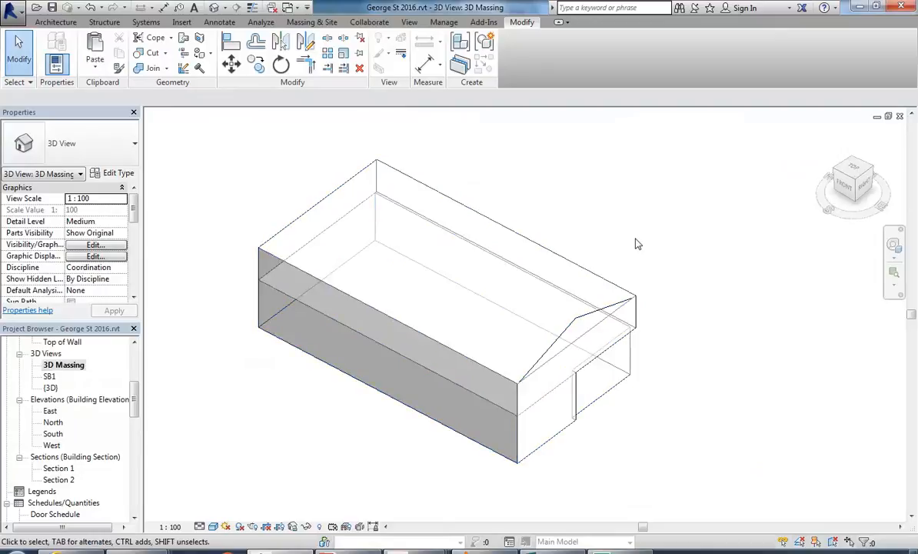
{"action": "scroll", "coordinate": [570, 331], "scroll_direction": "up", "scroll_amount": 2}
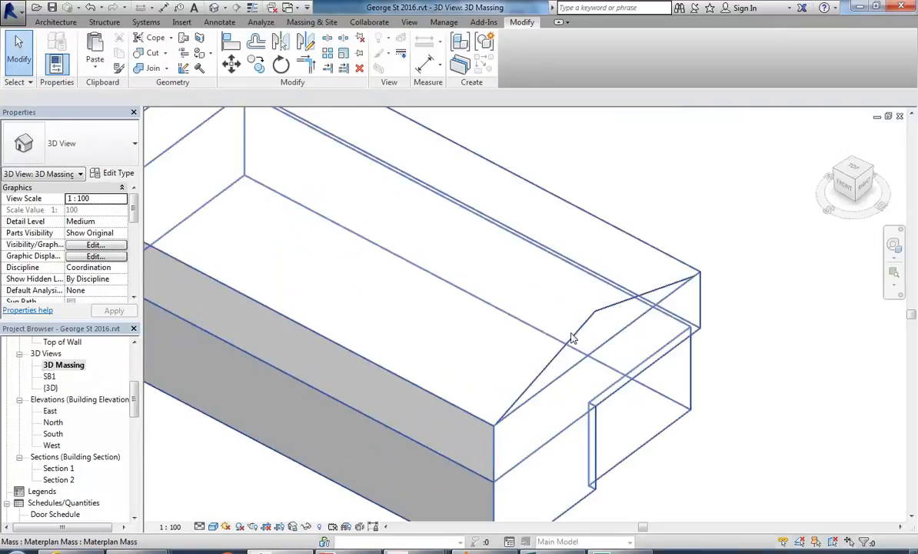
Select the masterplan mass and reopen it for in-place editing.
{"action": "left_click", "coordinate": [570, 337]}
{"action": "scroll", "coordinate": [554, 323], "scroll_direction": "down", "scroll_amount": 4}
{"action": "scroll", "coordinate": [568, 349], "scroll_direction": "up", "scroll_amount": 2}
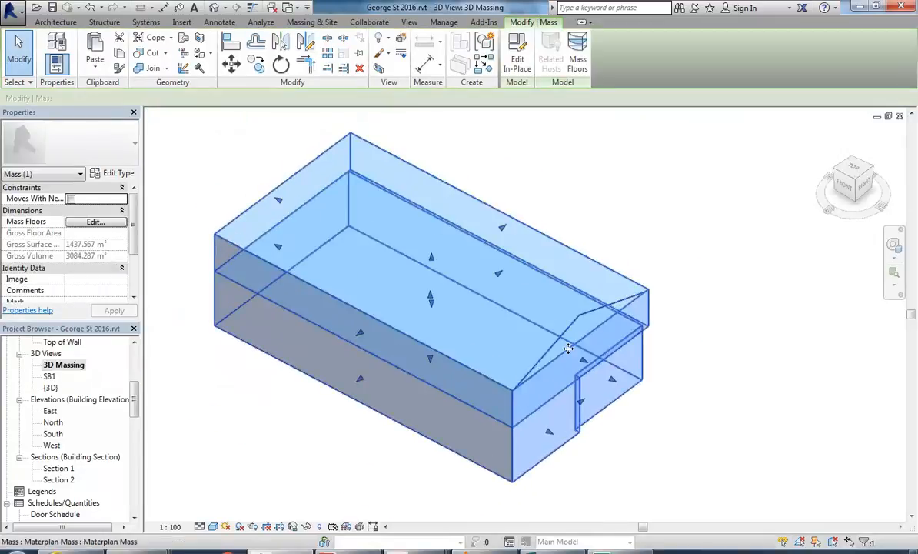
{"action": "scroll", "coordinate": [568, 348], "scroll_direction": "up", "scroll_amount": 2}
{"action": "left_click", "coordinate": [518, 60]}
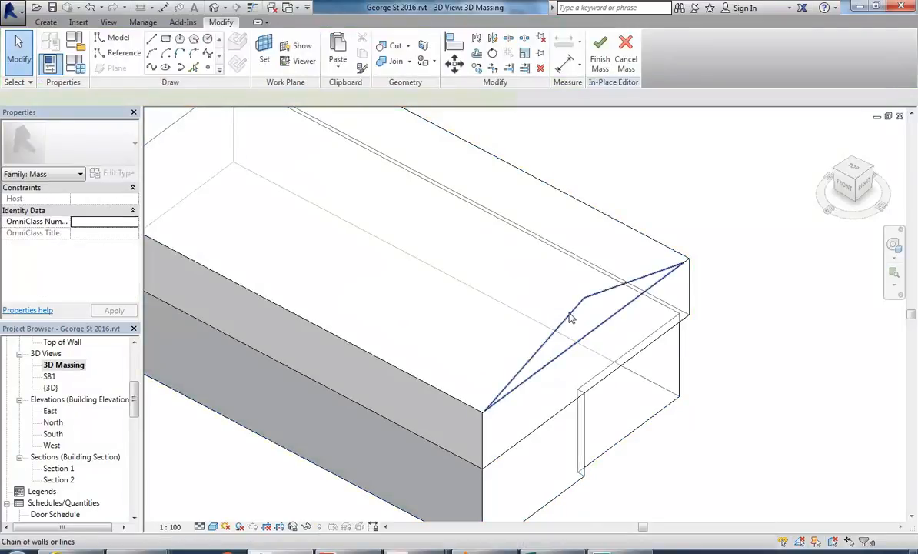
Create a solid form from the chain of triangular roof outline lines at the gable end.
{"action": "left_click", "coordinate": [570, 318]}
{"action": "scroll", "coordinate": [430, 265], "scroll_direction": "down", "scroll_amount": 3}
{"action": "middle_click_drag", "start_coordinate": [420, 322], "coordinate": [503, 348], "text": "shift"}
{"action": "left_click", "coordinate": [604, 67]}
{"action": "left_click", "coordinate": [638, 89]}
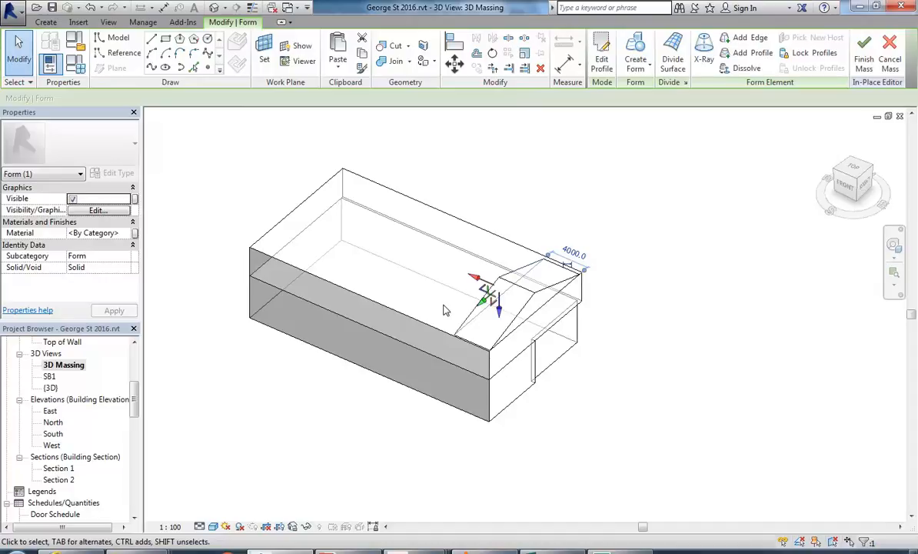
Stretch the roof form's inner end face along the building to the opposite gable end.
{"action": "middle_click_drag", "start_coordinate": [414, 255], "coordinate": [593, 216], "text": "shift"}
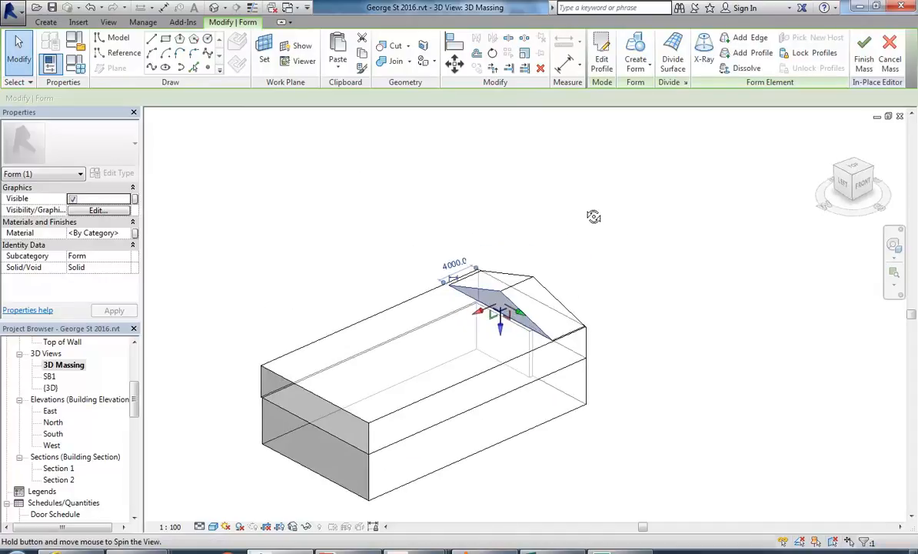
{"action": "left_click_drag", "start_coordinate": [485, 323], "coordinate": [303, 405]}
{"action": "left_click", "coordinate": [679, 352]}
{"action": "middle_click_drag", "start_coordinate": [678, 352], "coordinate": [409, 309], "text": "shift"}
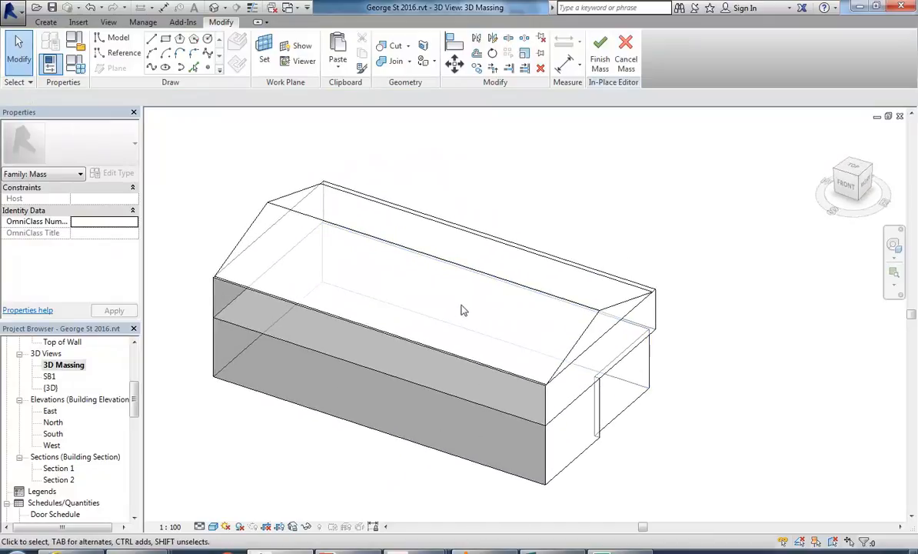
{"action": "scroll", "coordinate": [208, 198], "scroll_direction": "down", "scroll_amount": 1}
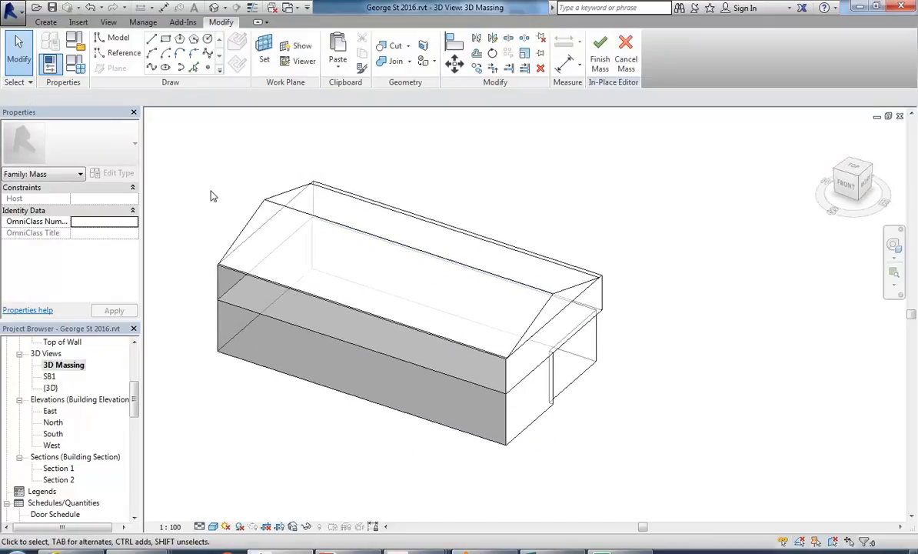
Join the Level 1 form with the ground floor form into one solid.
{"action": "left_click", "coordinate": [385, 62]}
{"action": "left_click", "coordinate": [220, 274]}
{"action": "left_click", "coordinate": [217, 294]}
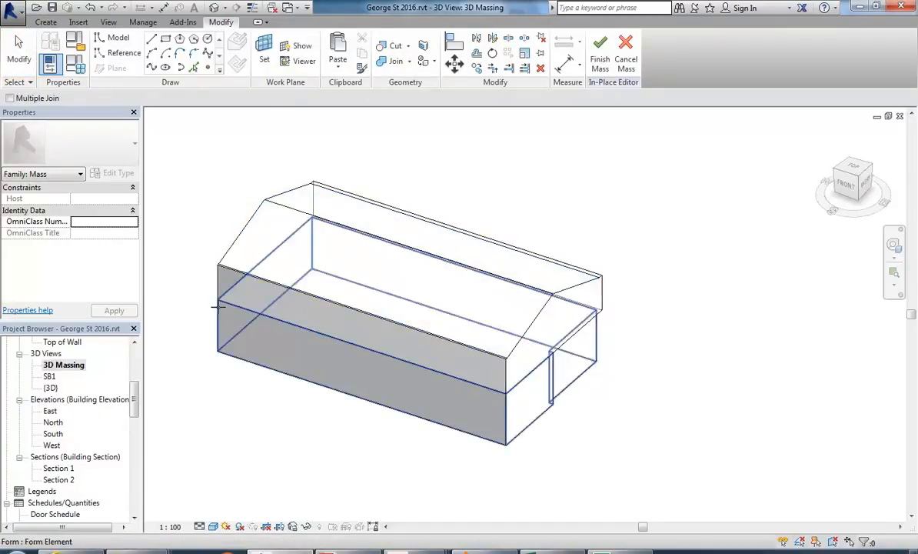
{"action": "left_click", "coordinate": [221, 318]}
{"action": "right_click", "coordinate": [510, 171]}
{"action": "left_click", "coordinate": [562, 179]}
{"action": "left_click", "coordinate": [565, 184]}
{"action": "middle_click_drag", "start_coordinate": [593, 231], "coordinate": [465, 203], "text": "shift"}
{"action": "scroll", "coordinate": [514, 203], "scroll_direction": "down", "scroll_amount": 1}
{"action": "scroll", "coordinate": [516, 203], "scroll_direction": "up", "scroll_amount": 1}
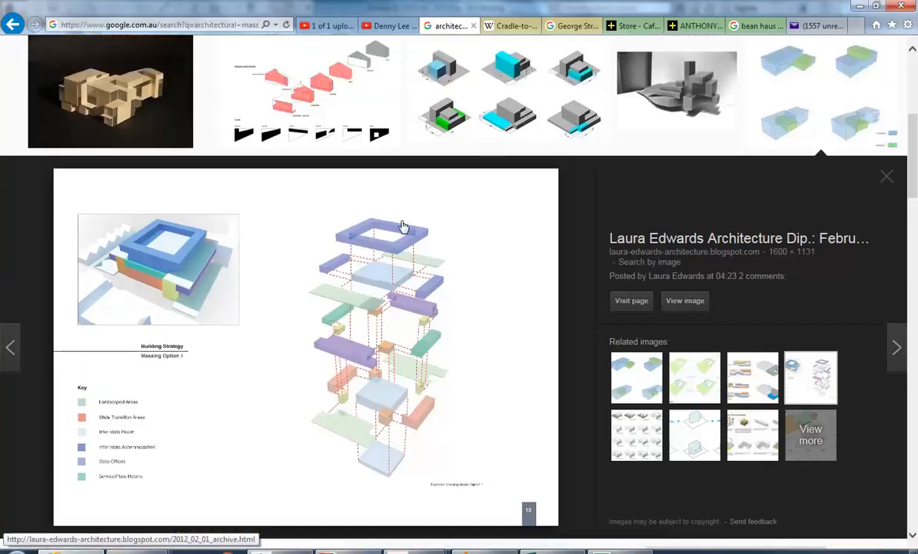
In the web browser, examine the Cooperative Biotech Laboratory massing diagrams among the image results, and return to Revit.
{"action": "scroll", "coordinate": [416, 238], "scroll_direction": "up", "scroll_amount": 3}
{"action": "scroll", "coordinate": [500, 284], "scroll_direction": "up", "scroll_amount": 1}
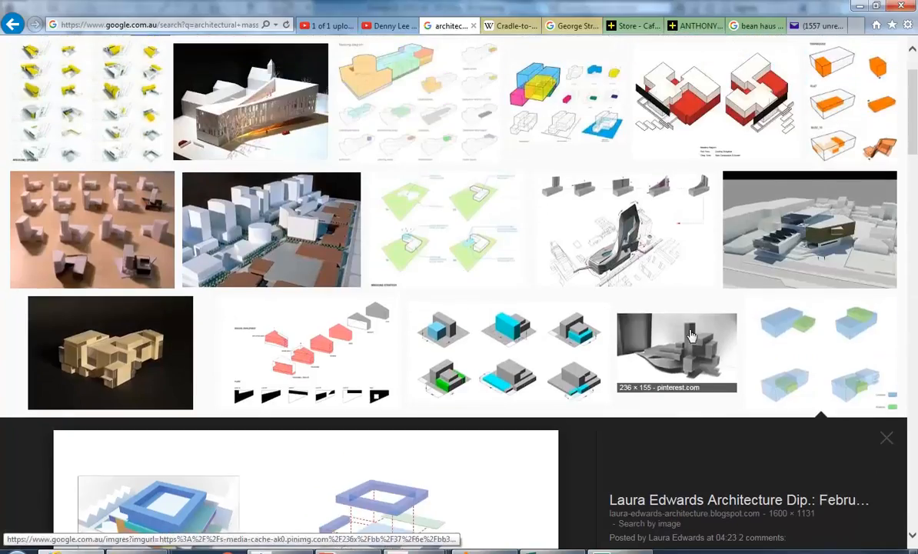
{"action": "left_click", "coordinate": [813, 374]}
{"action": "left_click", "coordinate": [792, 362]}
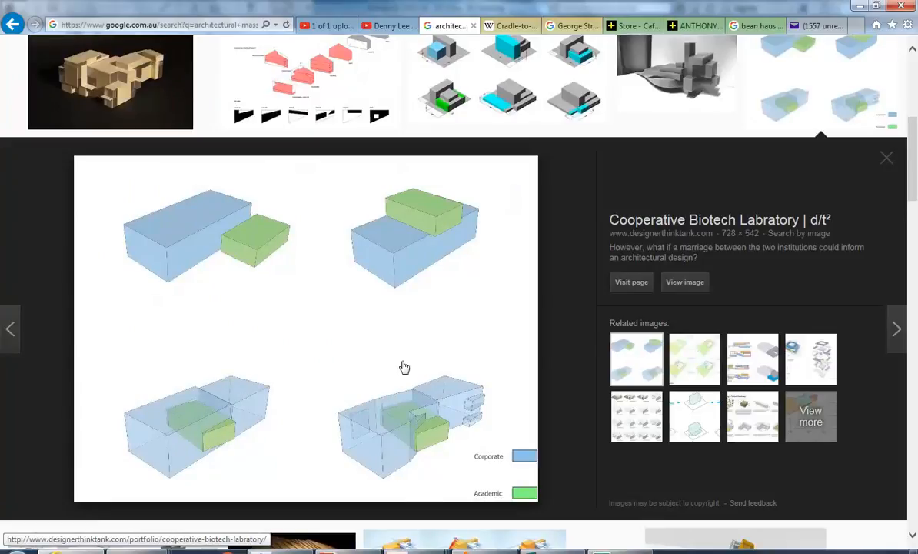
{"action": "left_click", "coordinate": [859, 6]}
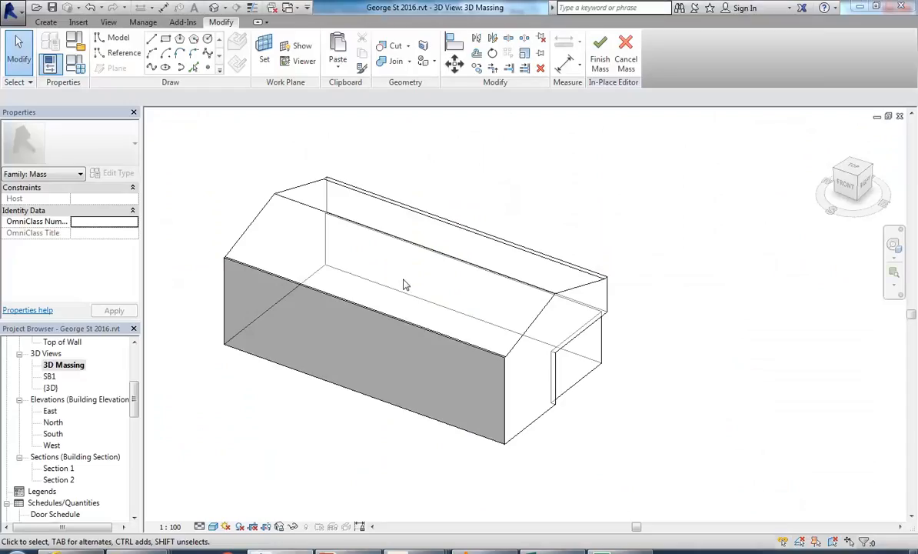
Open the Ground Floor Copy 1 floor plan and frame the building outline.
{"action": "scroll", "coordinate": [454, 311], "scroll_direction": "up", "scroll_amount": 1}
{"action": "scroll", "coordinate": [515, 396], "scroll_direction": "up", "scroll_amount": 1}
{"action": "middle_click_drag", "start_coordinate": [530, 379], "coordinate": [576, 404]}
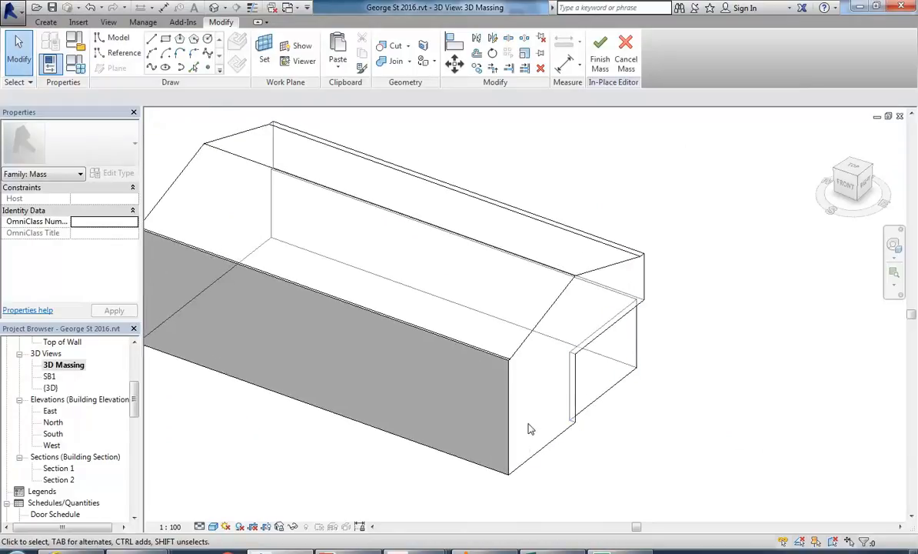
{"action": "left_click", "coordinate": [135, 372]}
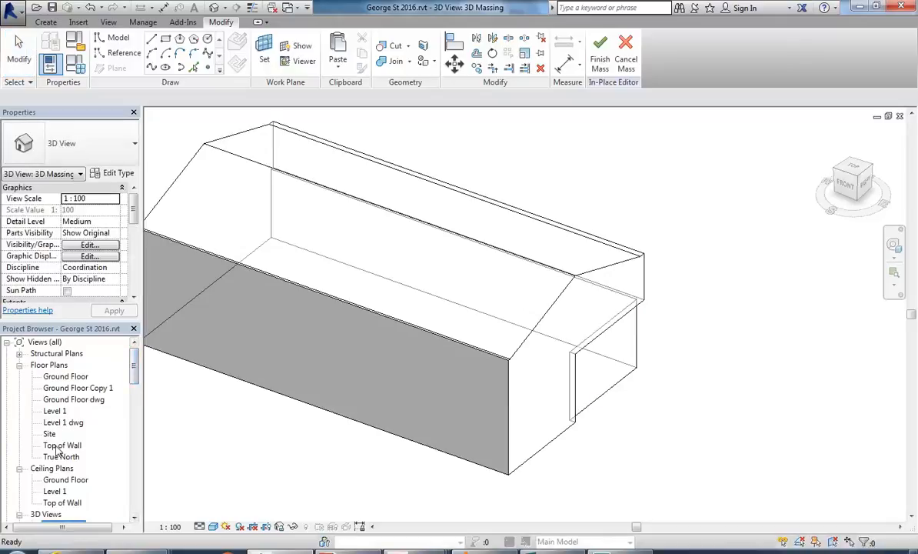
{"action": "double_click", "coordinate": [65, 391]}
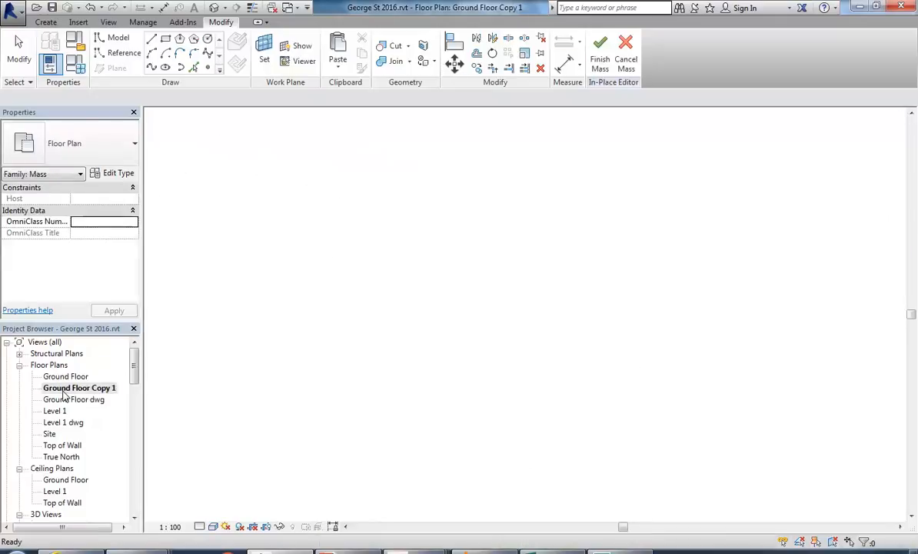
{"action": "middle_click_drag", "start_coordinate": [428, 319], "coordinate": [440, 337]}
{"action": "scroll", "coordinate": [440, 340], "scroll_direction": "up", "scroll_amount": 1}
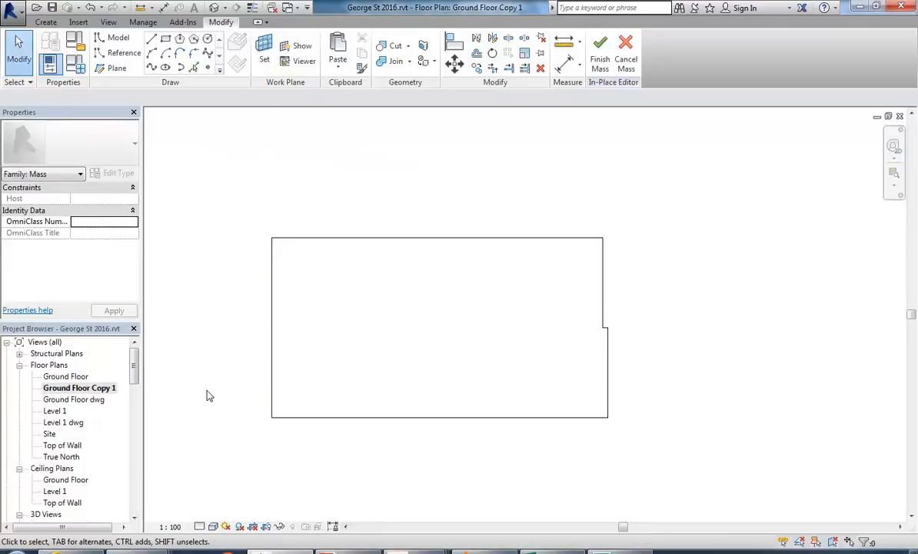
{"action": "left_click", "coordinate": [485, 240]}
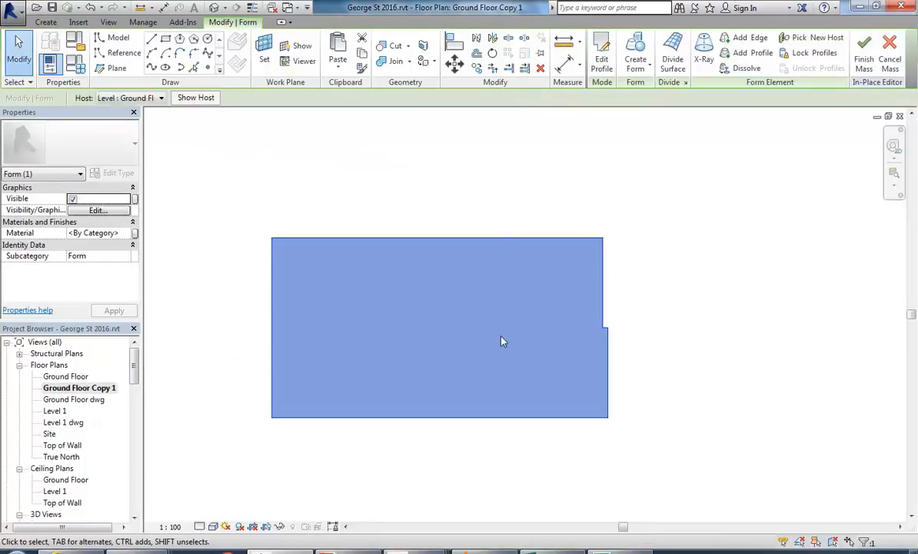
{"action": "left_click", "coordinate": [446, 201]}
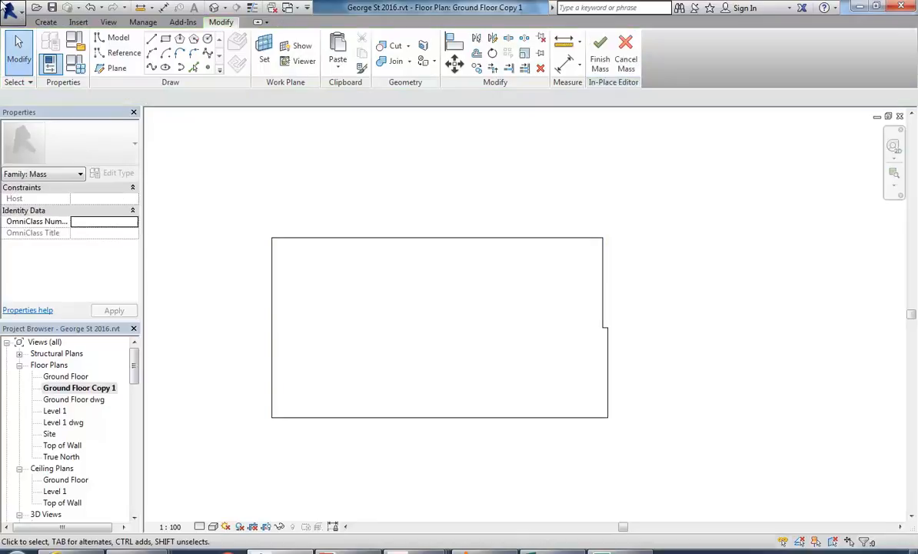
{"action": "left_click", "coordinate": [48, 23]}
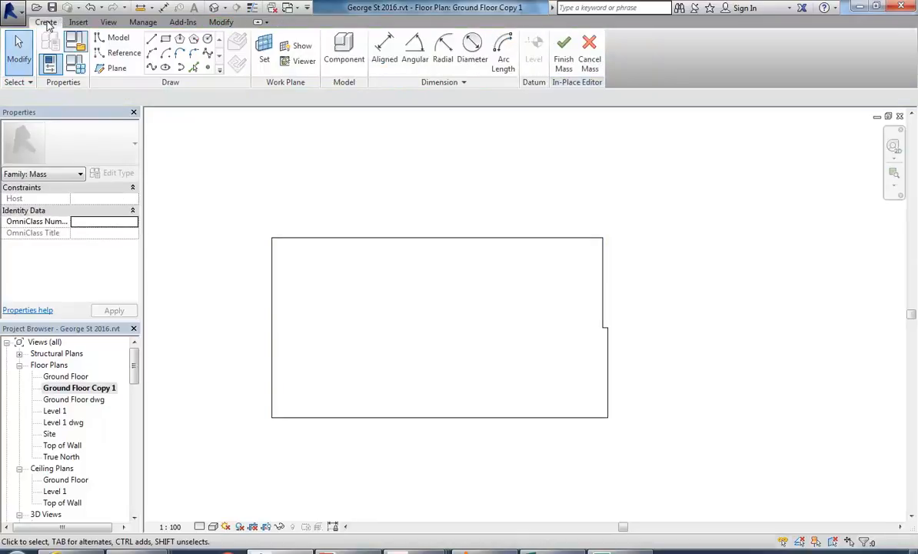
{"action": "left_click", "coordinate": [116, 39]}
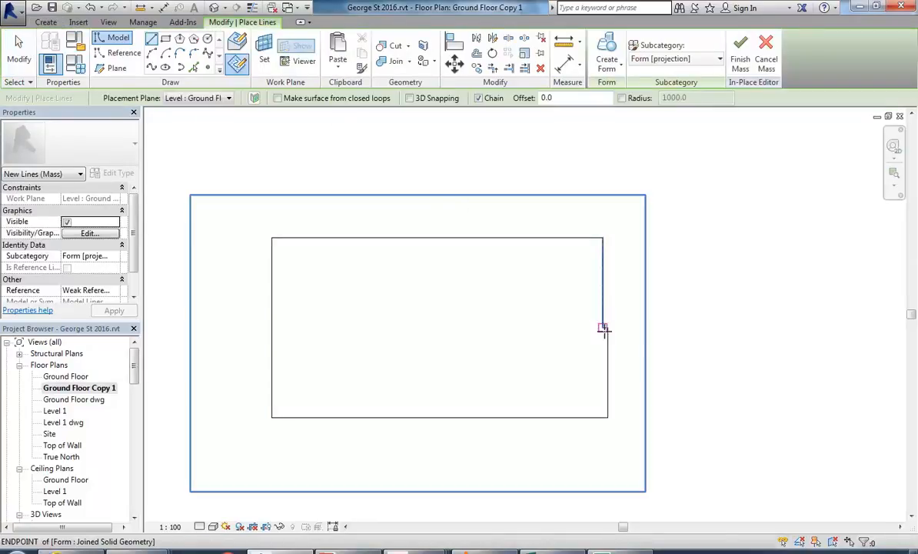
{"action": "scroll", "coordinate": [604, 330], "scroll_direction": "up", "scroll_amount": 2}
{"action": "scroll", "coordinate": [439, 271], "scroll_direction": "down", "scroll_amount": 1}
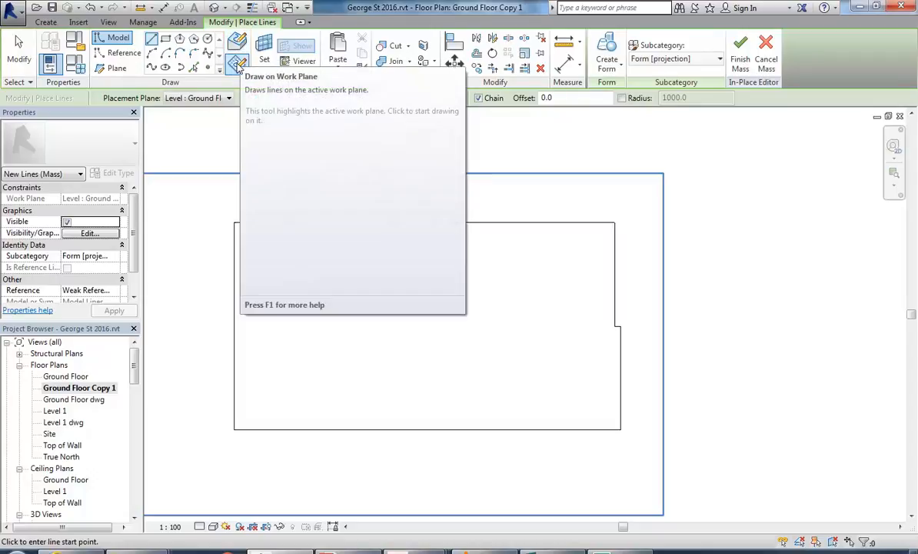
{"action": "scroll", "coordinate": [340, 242], "scroll_direction": "down", "scroll_amount": 1}
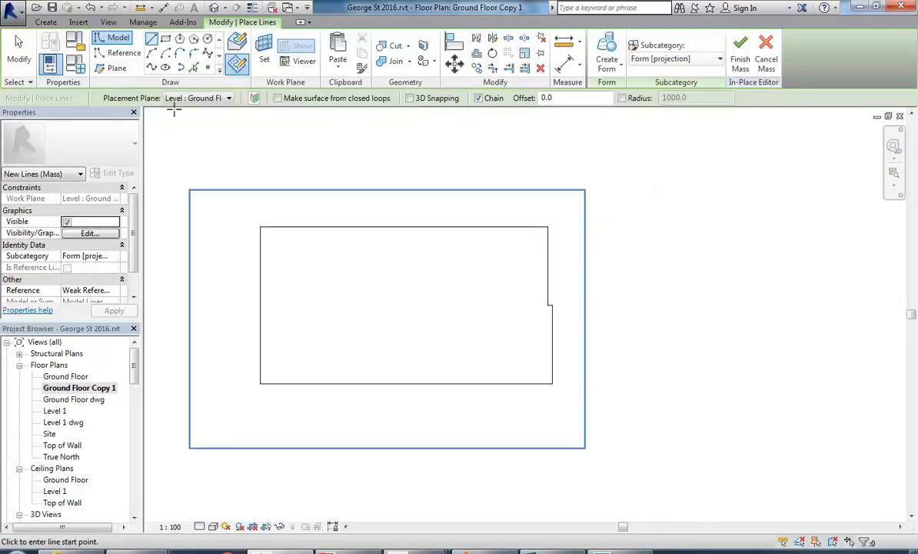
{"action": "left_click", "coordinate": [193, 99]}
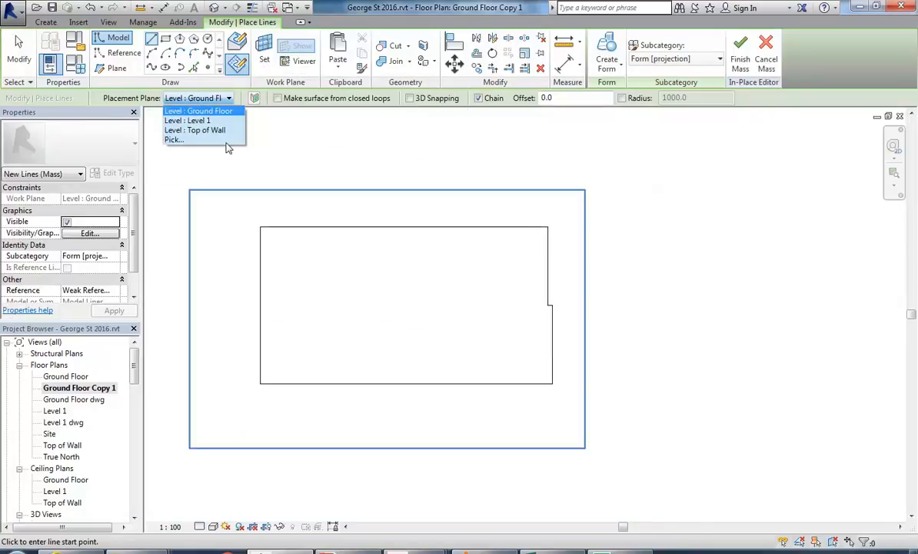
{"action": "left_click", "coordinate": [196, 103]}
{"action": "middle_click_drag", "start_coordinate": [442, 271], "coordinate": [474, 287]}
{"action": "scroll", "coordinate": [460, 289], "scroll_direction": "up", "scroll_amount": 1}
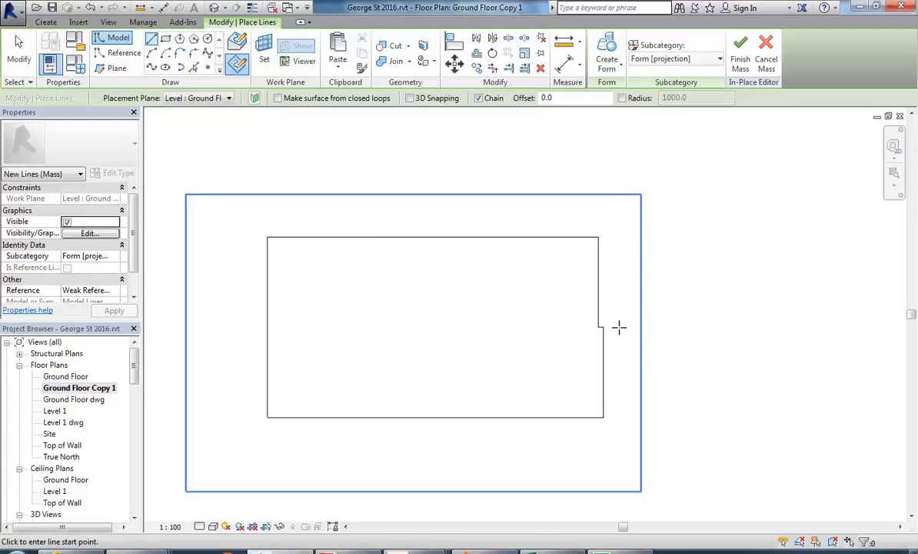
Open the Ground Floor dwg plan and draw a model line from grid B outside the east wall into the gallery at about 170°.
{"action": "double_click", "coordinate": [74, 399]}
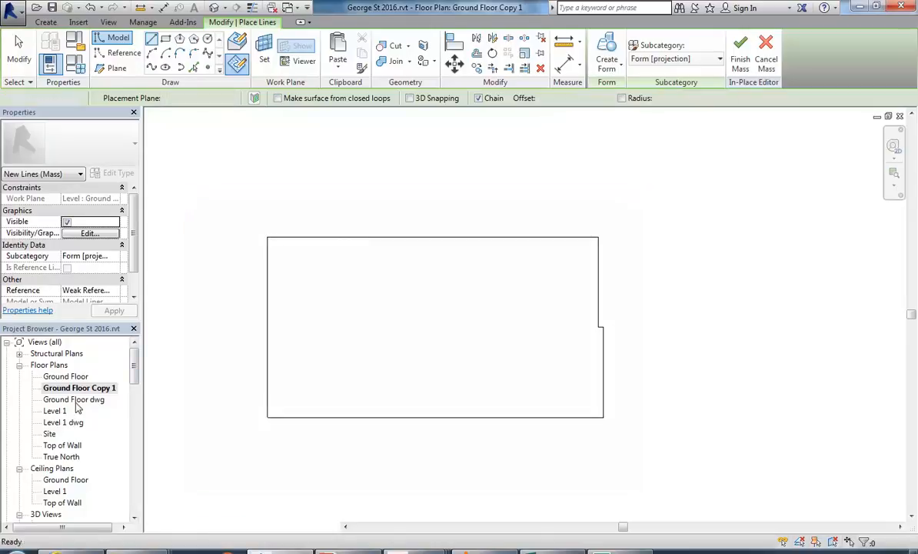
{"action": "scroll", "coordinate": [549, 338], "scroll_direction": "up", "scroll_amount": 3}
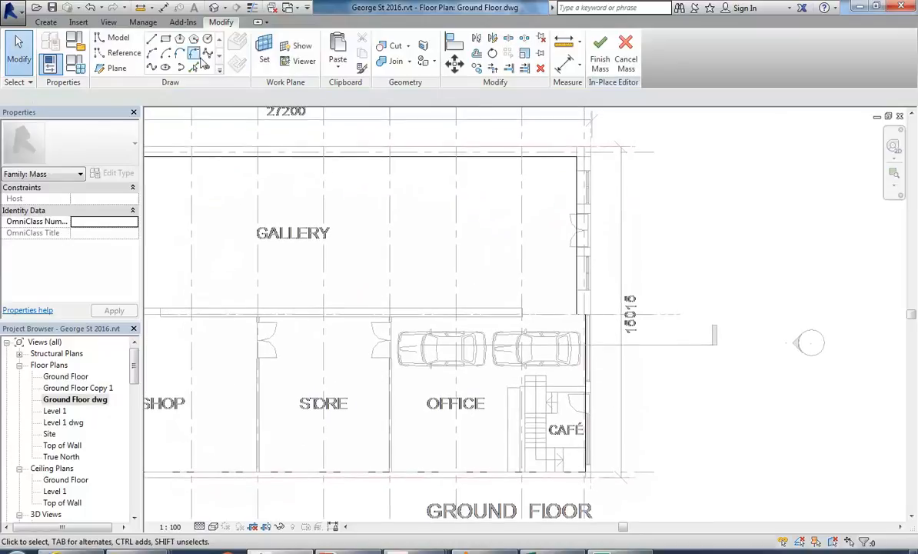
{"action": "left_click", "coordinate": [150, 40]}
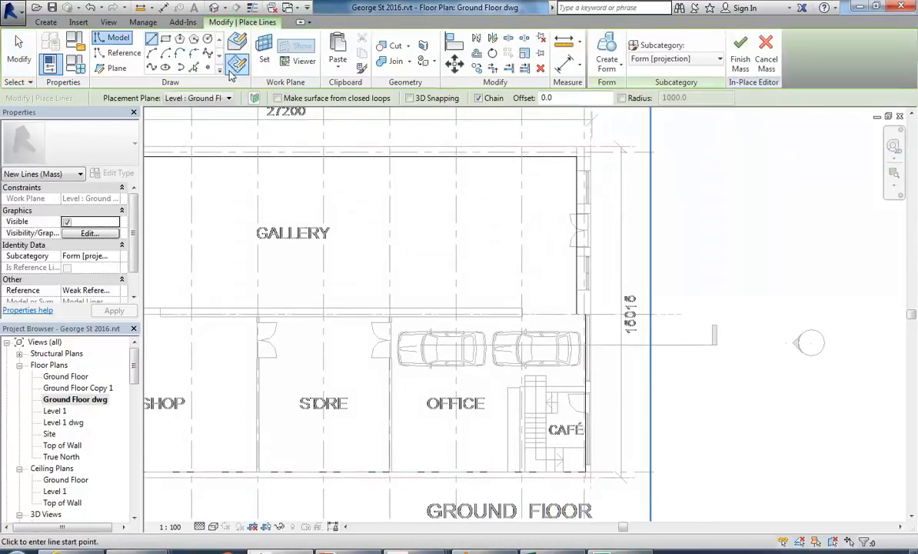
{"action": "scroll", "coordinate": [575, 300], "scroll_direction": "up", "scroll_amount": 2}
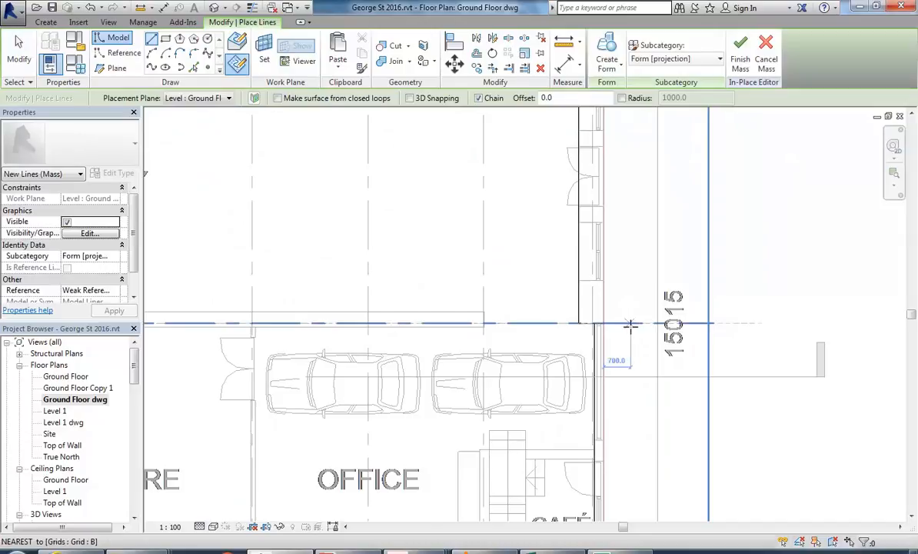
{"action": "left_click", "coordinate": [639, 326]}
{"action": "scroll", "coordinate": [463, 272], "scroll_direction": "down", "scroll_amount": 3}
{"action": "middle_click_drag", "start_coordinate": [487, 255], "coordinate": [474, 240]}
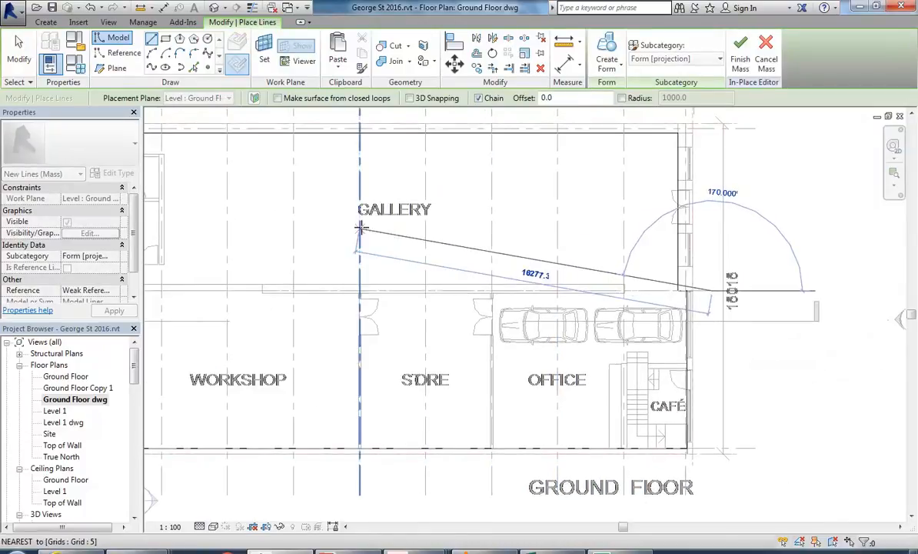
{"action": "left_click", "coordinate": [317, 220]}
Continue with a perpendicular line about 12200 mm long from the gallery through the workshop, ending just beyond the south wall.
{"action": "scroll", "coordinate": [296, 250], "scroll_direction": "down", "scroll_amount": 1}
{"action": "middle_click_drag", "start_coordinate": [273, 283], "coordinate": [349, 216]}
{"action": "scroll", "coordinate": [315, 212], "scroll_direction": "down", "scroll_amount": 1}
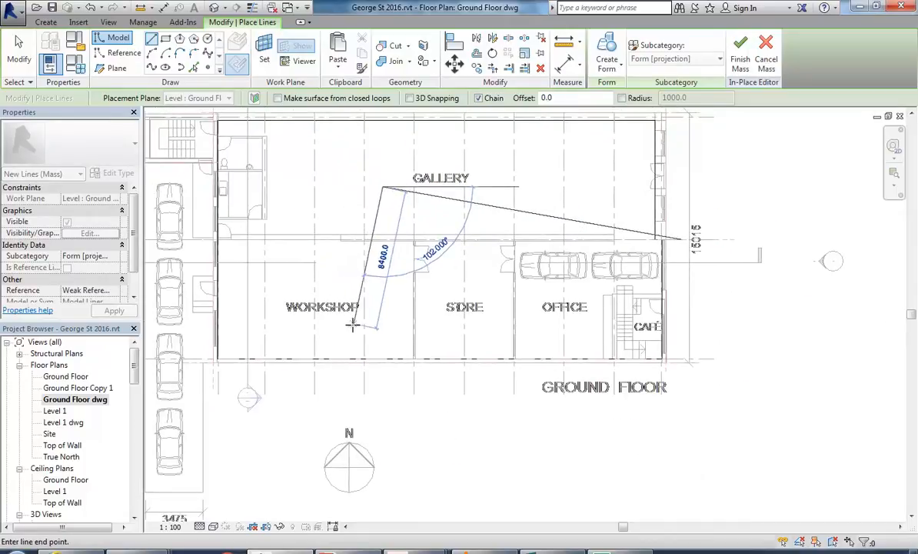
{"action": "left_click", "coordinate": [347, 387]}
{"action": "key", "text": "Escape"}
{"action": "key", "text": "Escape"}
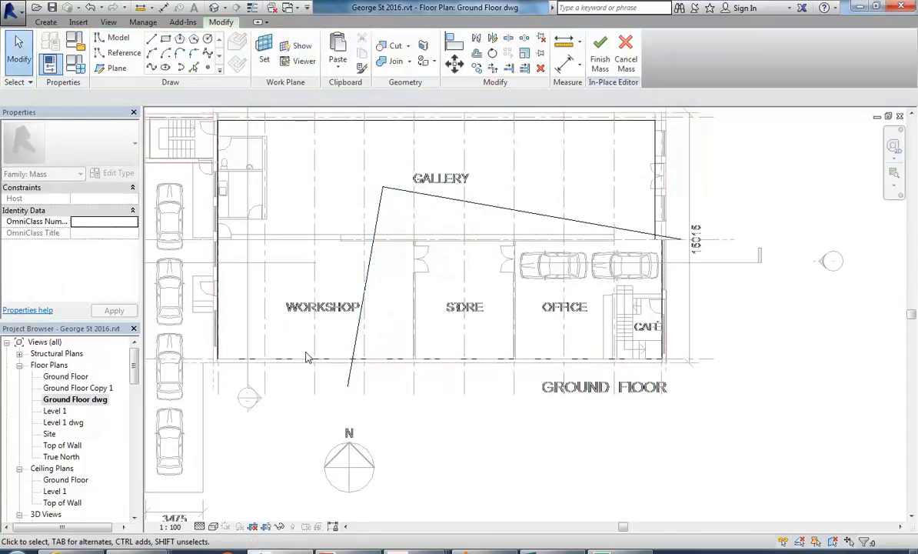
Try moving the line crossing the workshop westward along the gallery line, and undo the move.
{"action": "middle_click_drag", "start_coordinate": [423, 382], "coordinate": [434, 369]}
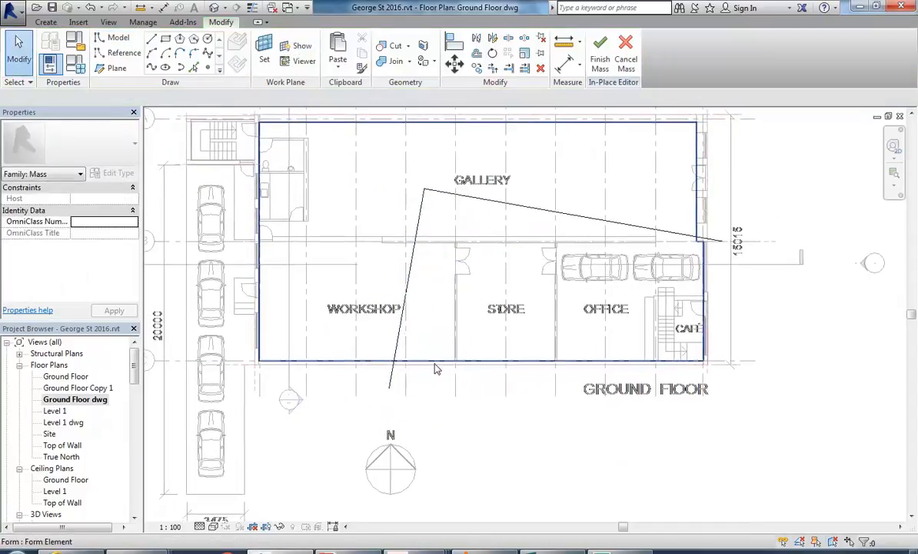
{"action": "left_click", "coordinate": [414, 240]}
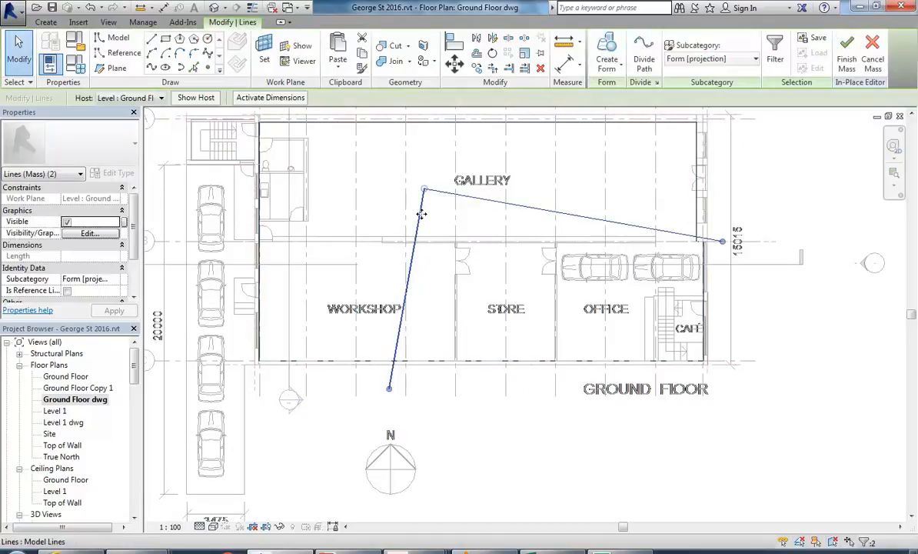
{"action": "left_click", "coordinate": [420, 212]}
{"action": "left_click_drag", "start_coordinate": [420, 211], "coordinate": [389, 210]}
{"action": "left_click", "coordinate": [439, 224]}
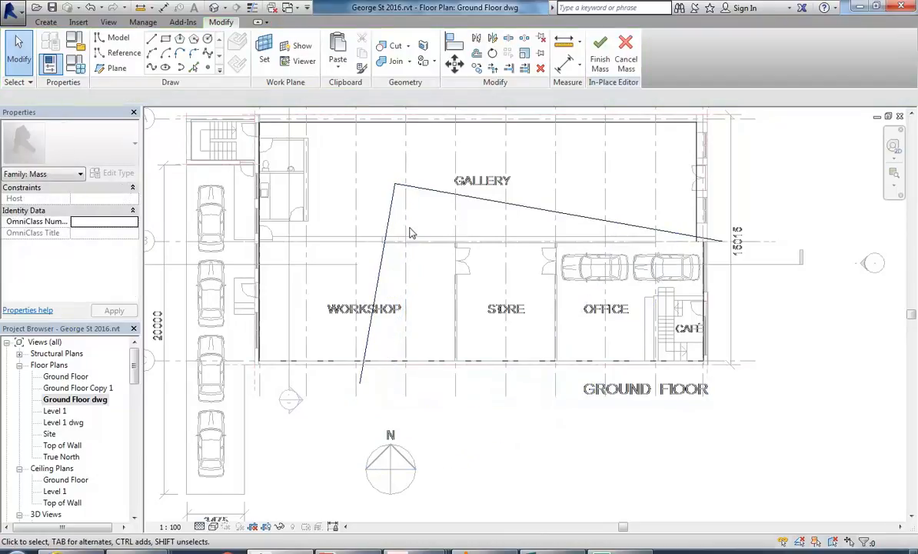
{"action": "left_click", "coordinate": [90, 7]}
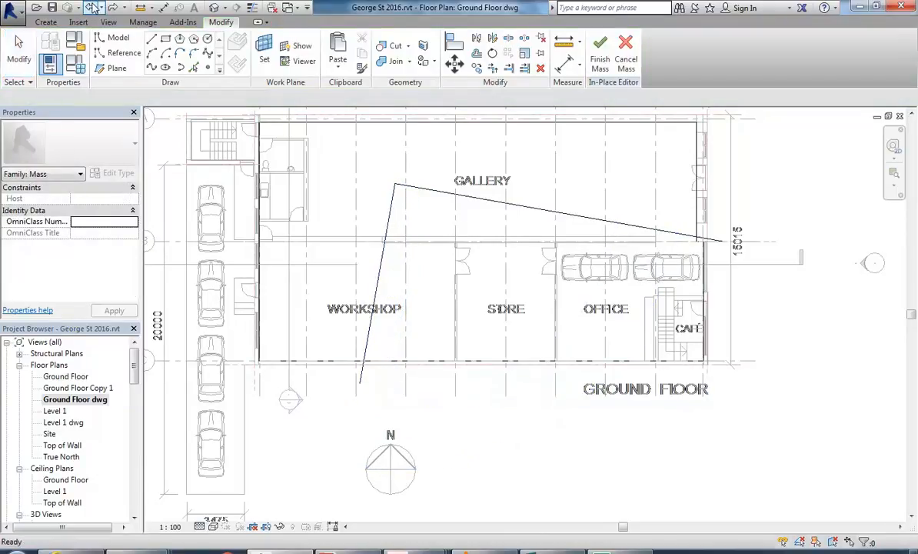
Shift only the line crossing the workshop slightly west, placing its south end about 19600 mm from the east wall.
{"action": "key", "text": "Tab"}
{"action": "left_click", "coordinate": [420, 219]}
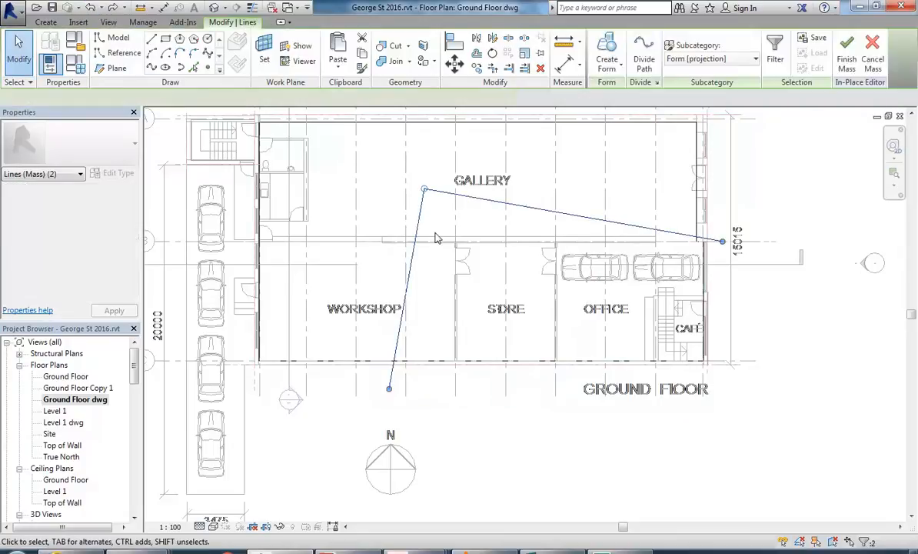
{"action": "scroll", "coordinate": [443, 248], "scroll_direction": "up", "scroll_amount": 1}
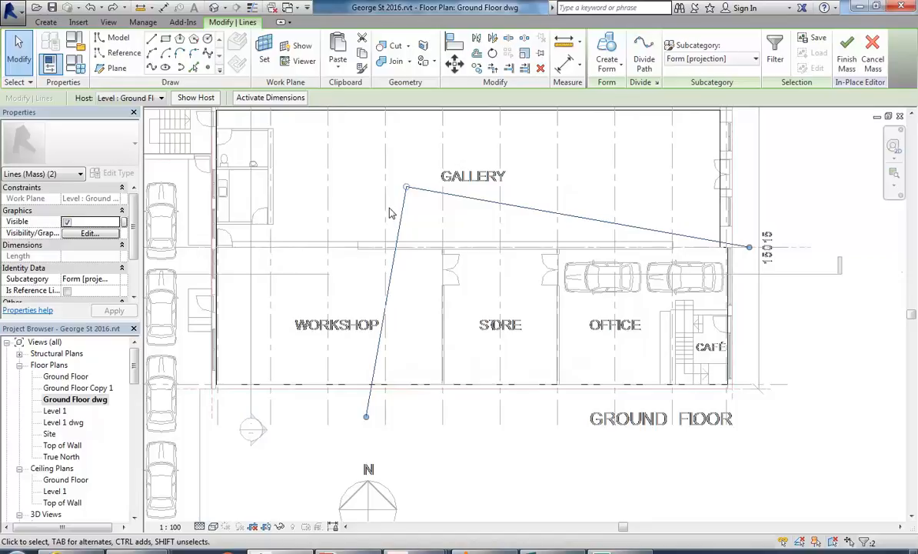
{"action": "left_click", "coordinate": [431, 228]}
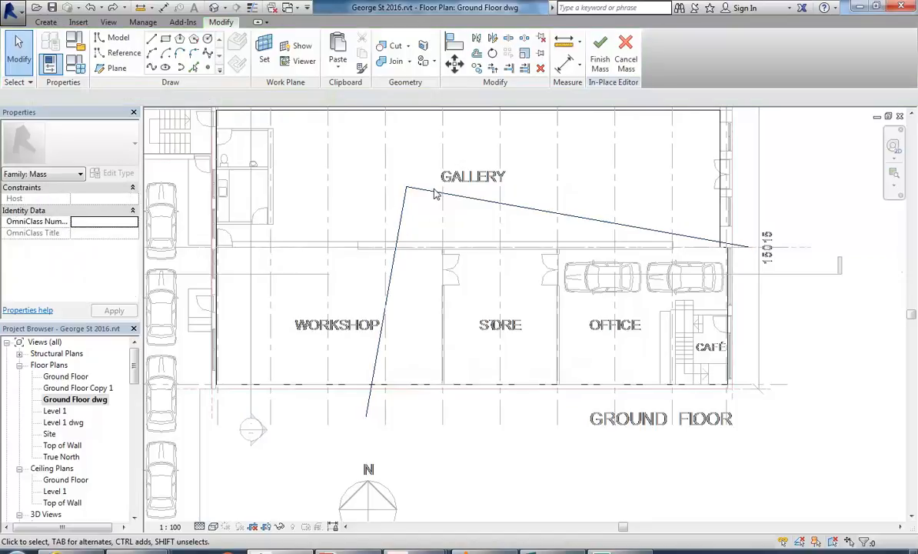
{"action": "left_click", "coordinate": [400, 229]}
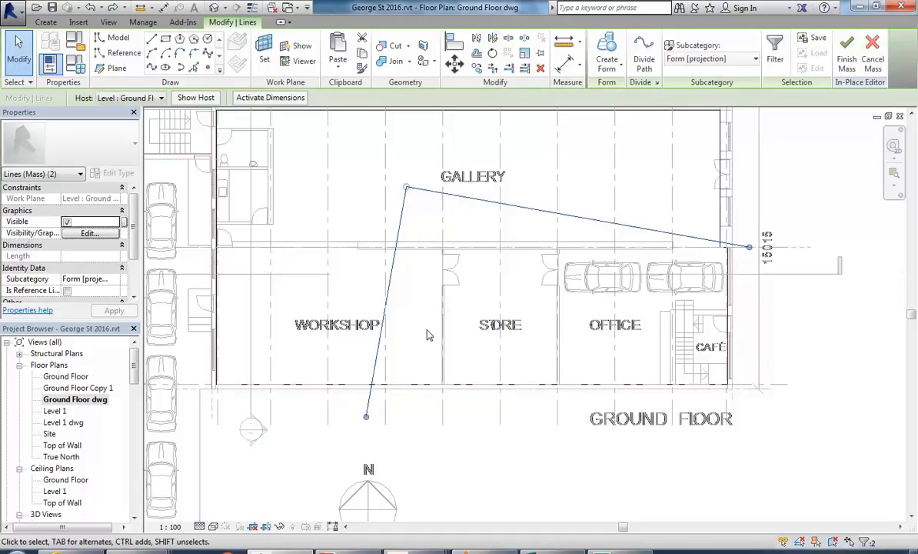
{"action": "left_click", "coordinate": [400, 229]}
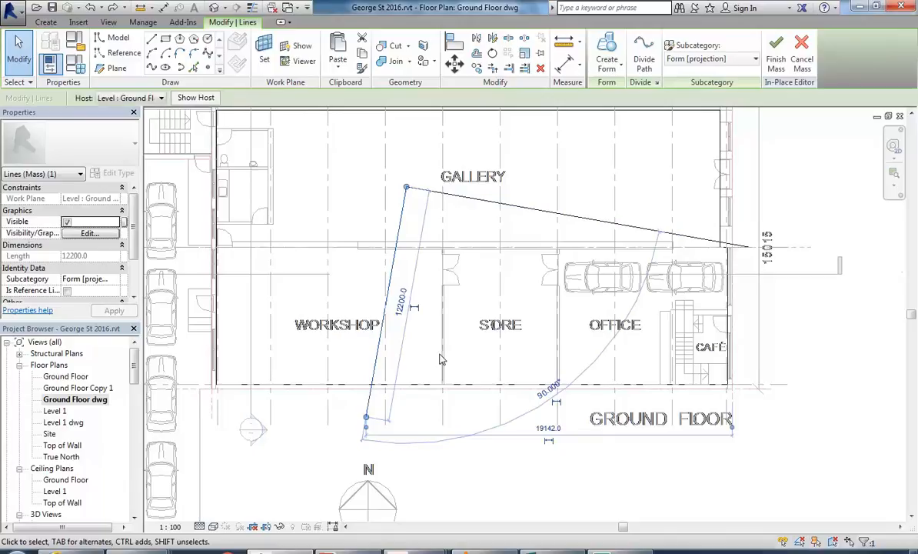
{"action": "left_click_drag", "start_coordinate": [399, 226], "coordinate": [409, 254]}
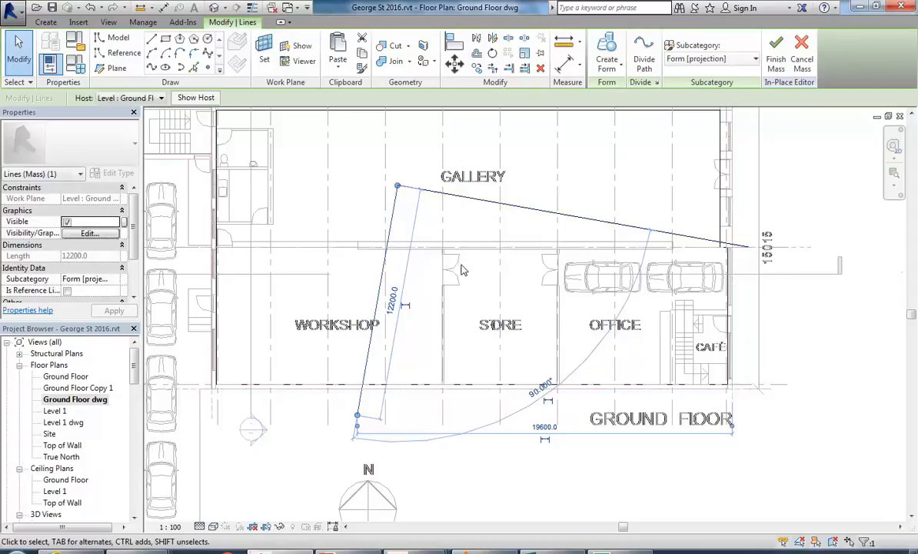
{"action": "left_click", "coordinate": [459, 230]}
Draw a perpendicular line about 10200 mm long from the workshop line's intersection with grid B to just outside the west wall.
{"action": "key", "text": "l"}
{"action": "key", "text": "i"}
{"action": "middle_click_drag", "start_coordinate": [361, 275], "coordinate": [475, 309]}
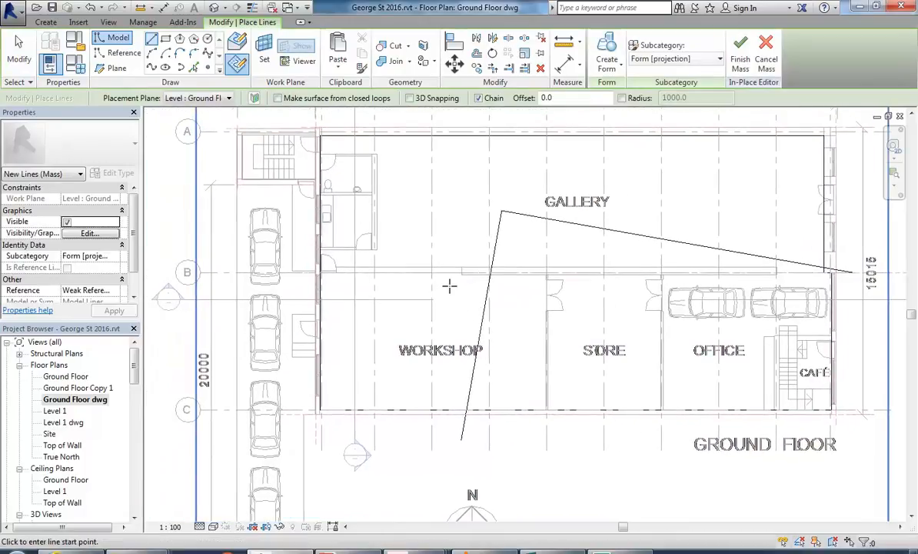
{"action": "scroll", "coordinate": [478, 283], "scroll_direction": "up", "scroll_amount": 2}
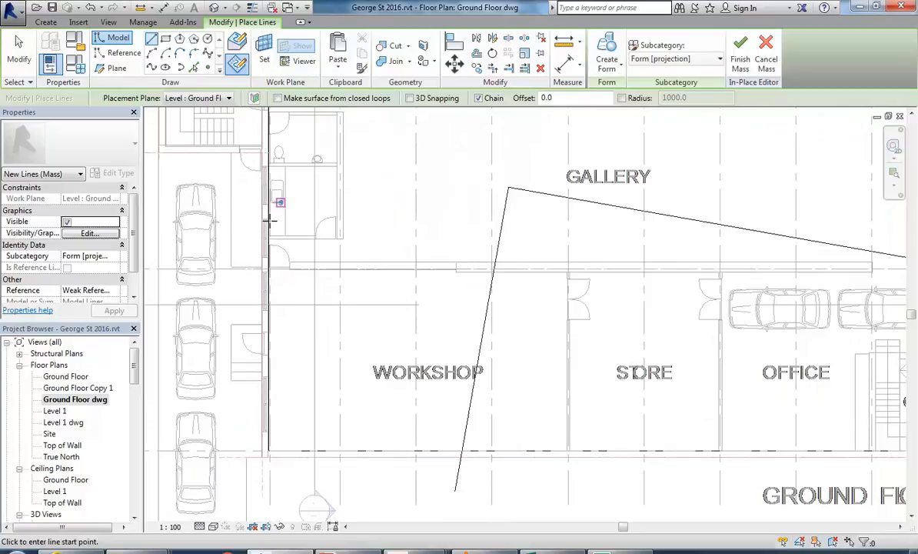
{"action": "scroll", "coordinate": [287, 283], "scroll_direction": "down", "scroll_amount": 1}
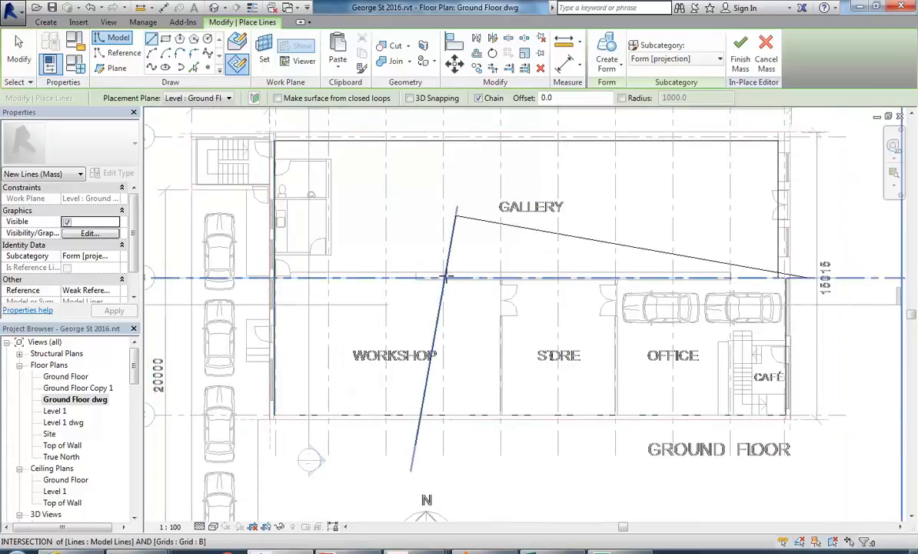
{"action": "scroll", "coordinate": [445, 277], "scroll_direction": "up", "scroll_amount": 1}
{"action": "left_click", "coordinate": [445, 277]}
{"action": "scroll", "coordinate": [437, 273], "scroll_direction": "down", "scroll_amount": 1}
{"action": "scroll", "coordinate": [344, 255], "scroll_direction": "up", "scroll_amount": 2}
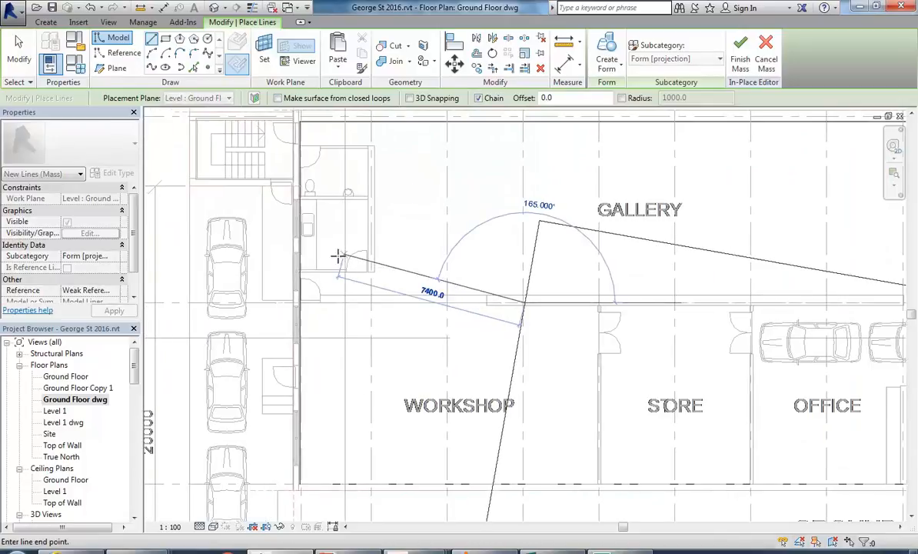
{"action": "left_click", "coordinate": [270, 256]}
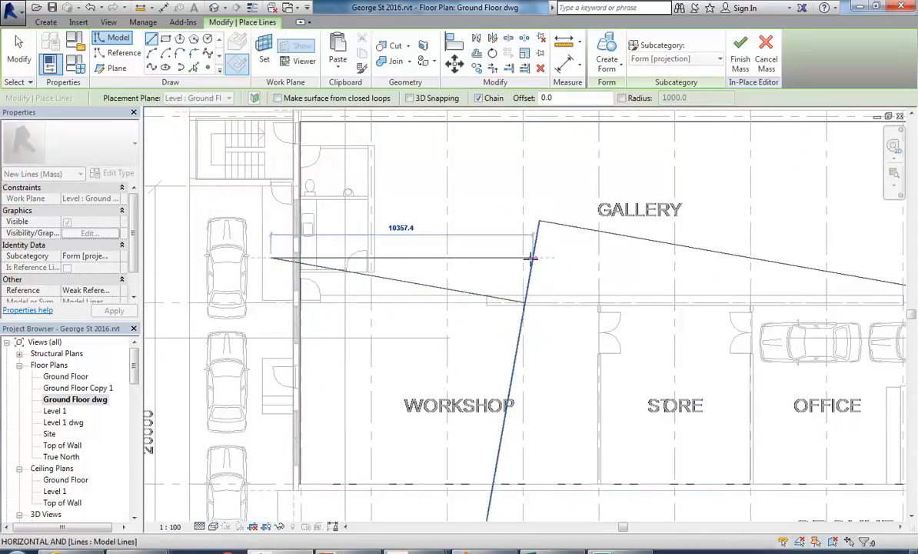
{"action": "key", "text": "Escape"}
{"action": "key", "text": "Escape"}
Set the distance between the new west line and the parallel gallery line to 3000 mm.
{"action": "scroll", "coordinate": [406, 287], "scroll_direction": "down", "scroll_amount": 3}
{"action": "middle_click_drag", "start_coordinate": [406, 287], "coordinate": [423, 318]}
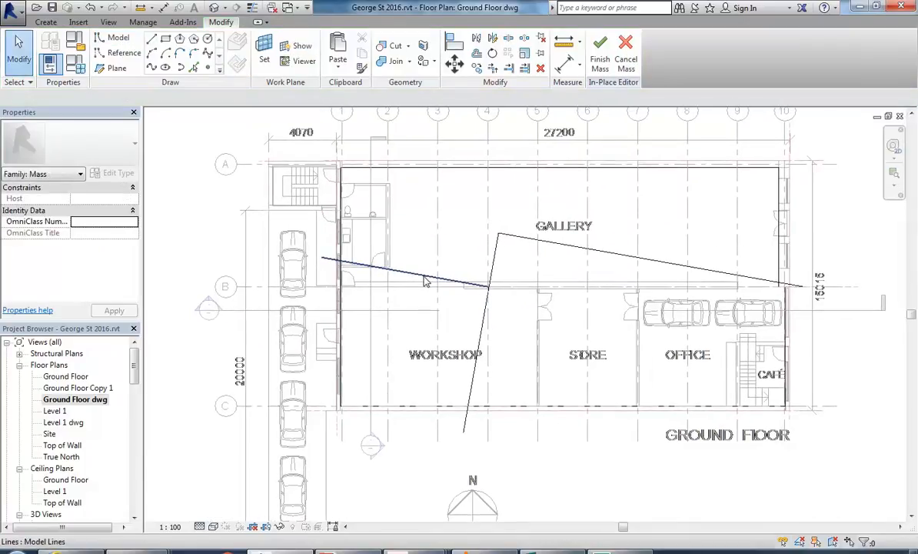
{"action": "left_click", "coordinate": [423, 276]}
{"action": "scroll", "coordinate": [435, 278], "scroll_direction": "up", "scroll_amount": 2}
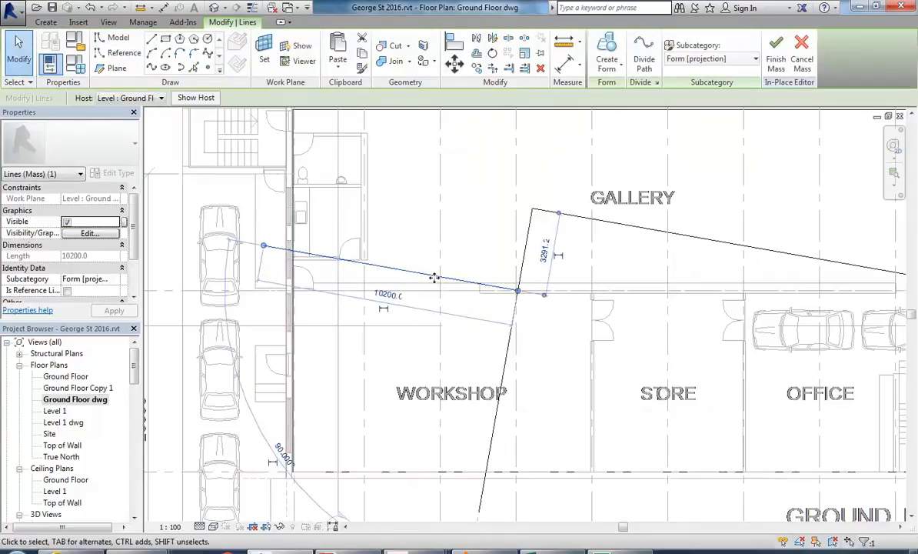
{"action": "left_click", "coordinate": [545, 250]}
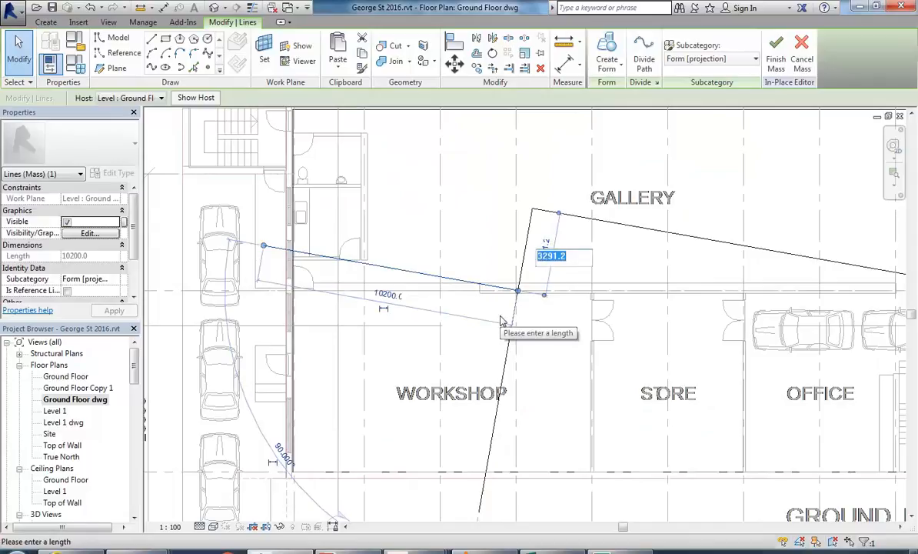
{"action": "type", "text": "3"}
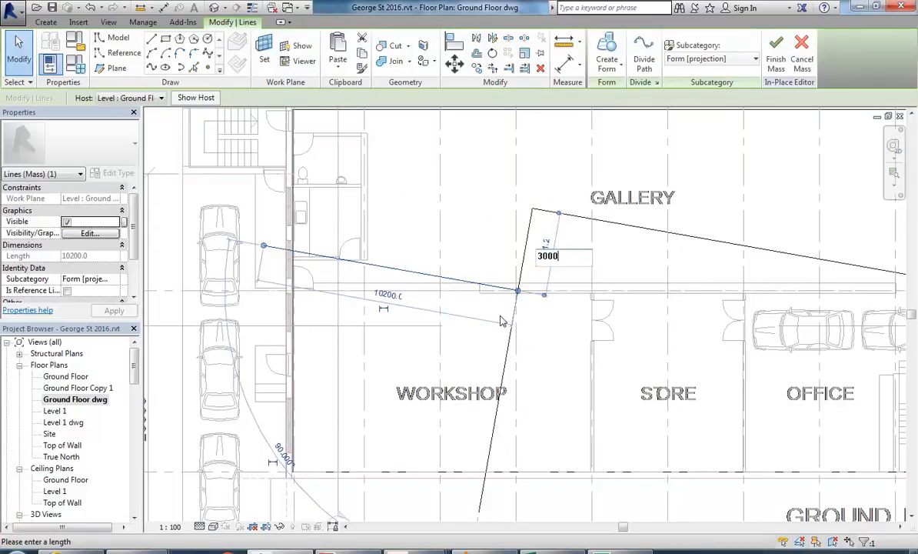
{"action": "type", "text": "000"}
{"action": "key", "text": "Return"}
Set the distance between the west line and the parallel gallery line to 2500 mm.
{"action": "left_click", "coordinate": [545, 250]}
{"action": "type", "text": "25"}
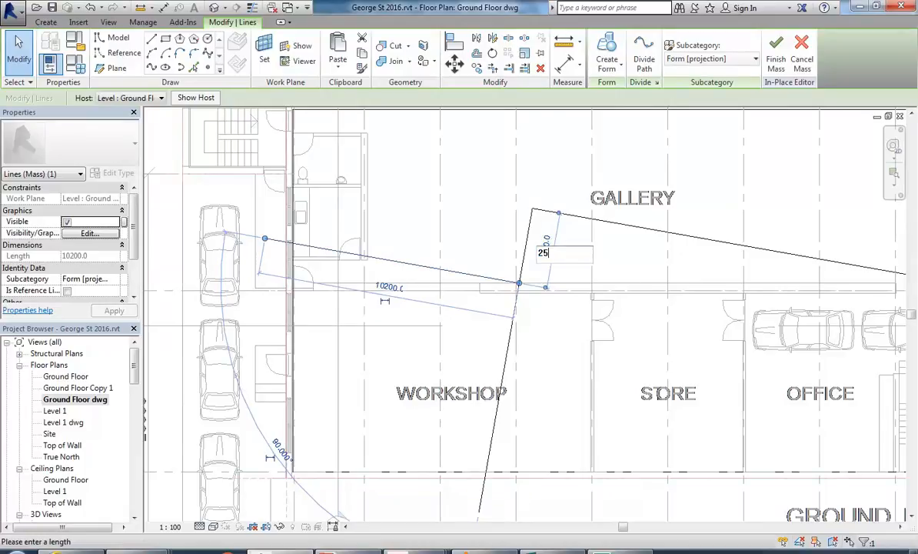
{"action": "type", "text": "00"}
{"action": "key", "text": "Return"}
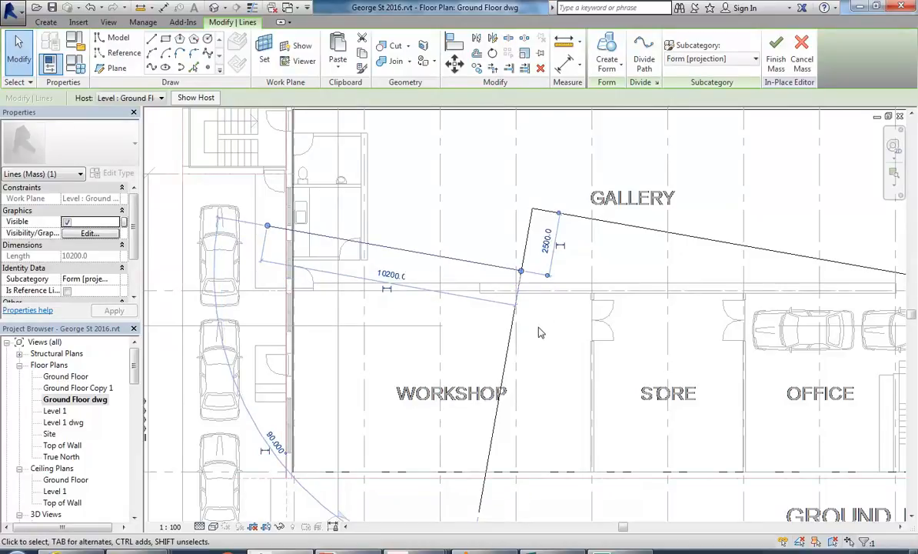
{"action": "left_click", "coordinate": [540, 328]}
Copy the west line 3000 mm south along the line crossing the workshop.
{"action": "scroll", "coordinate": [543, 326], "scroll_direction": "down", "scroll_amount": 3}
{"action": "middle_click_drag", "start_coordinate": [518, 315], "coordinate": [499, 316]}
{"action": "scroll", "coordinate": [497, 312], "scroll_direction": "up", "scroll_amount": 2}
{"action": "left_click", "coordinate": [475, 276]}
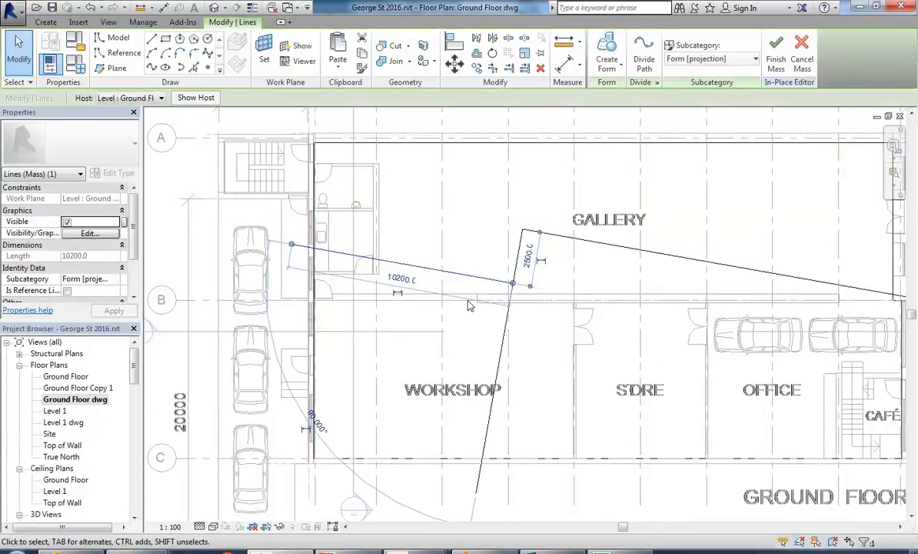
{"action": "left_click", "coordinate": [477, 69]}
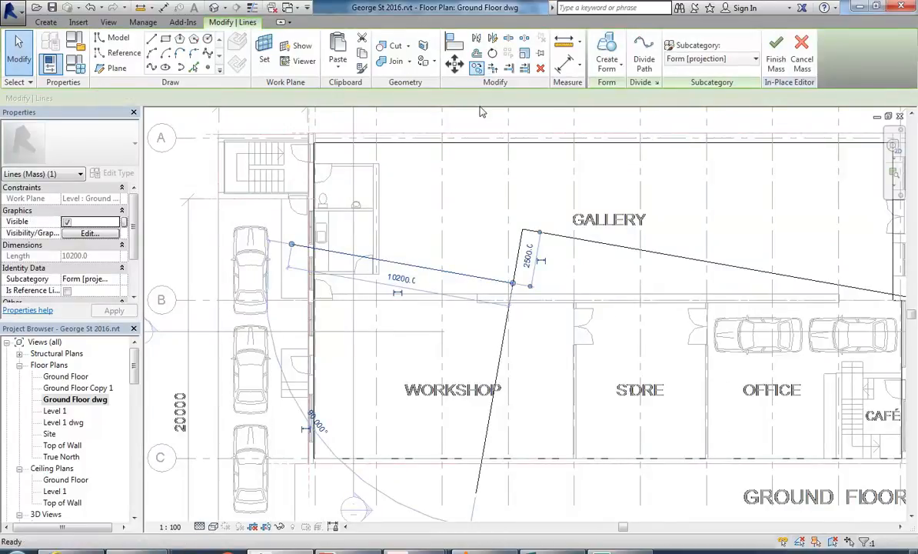
{"action": "left_click", "coordinate": [513, 285]}
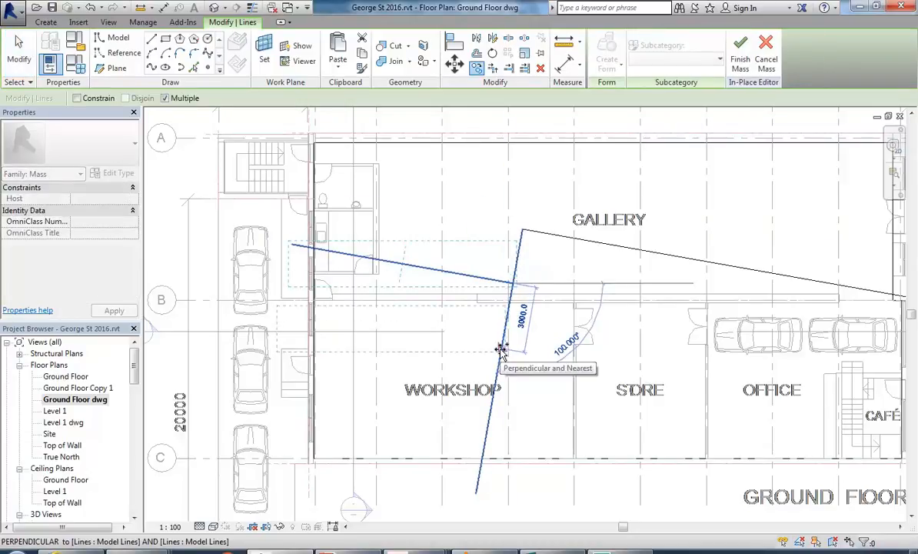
{"action": "left_click", "coordinate": [501, 350]}
{"action": "key", "text": "Escape"}
{"action": "scroll", "coordinate": [431, 323], "scroll_direction": "down", "scroll_amount": 2}
{"action": "middle_click_drag", "start_coordinate": [431, 323], "coordinate": [462, 374]}
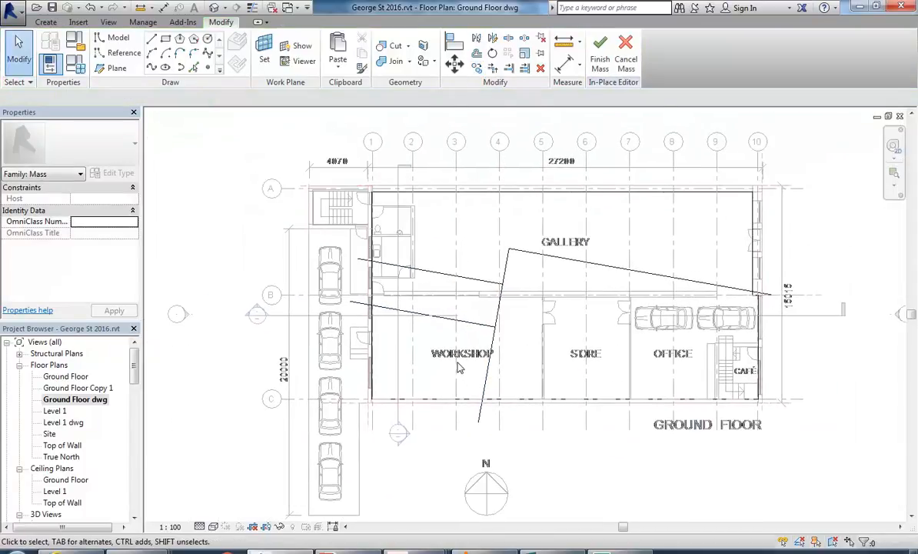
Draw a horizontal model line about 10300 mm long just north of grid C, from outside the west wall past the workshop line.
{"action": "scroll", "coordinate": [458, 367], "scroll_direction": "up", "scroll_amount": 2}
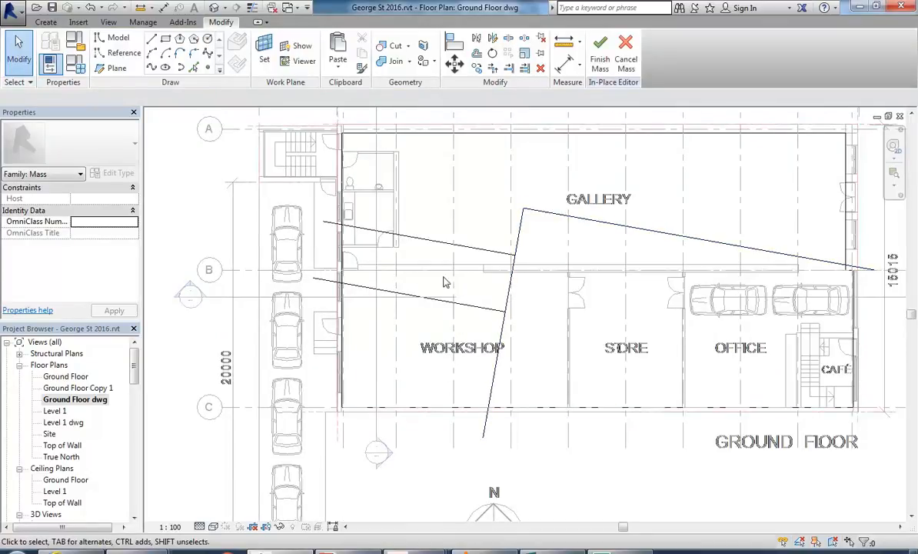
{"action": "left_click", "coordinate": [151, 37]}
{"action": "scroll", "coordinate": [365, 425], "scroll_direction": "up", "scroll_amount": 2}
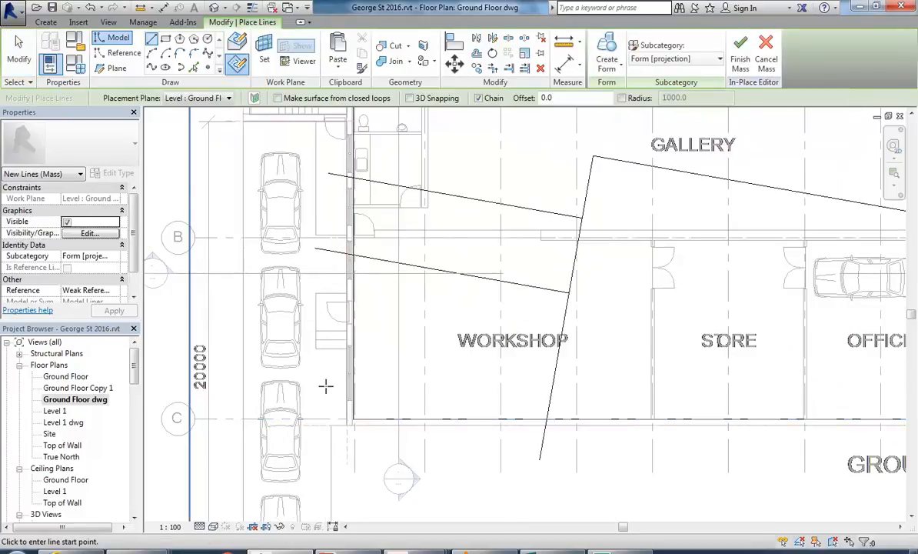
{"action": "left_click", "coordinate": [326, 390]}
{"action": "left_click", "coordinate": [587, 390]}
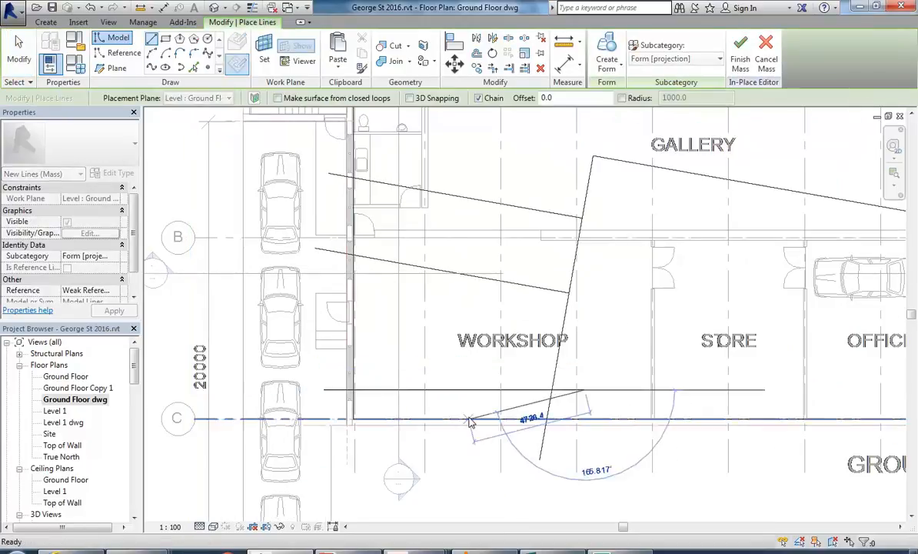
{"action": "key", "text": "Escape"}
{"action": "key", "text": "Escape"}
Set the distance between the new horizontal line and grid C to 1100 mm.
{"action": "left_click", "coordinate": [476, 391]}
{"action": "middle_click_drag", "start_coordinate": [306, 421], "coordinate": [314, 408]}
{"action": "scroll", "coordinate": [312, 411], "scroll_direction": "up", "scroll_amount": 2}
{"action": "left_click", "coordinate": [306, 385]}
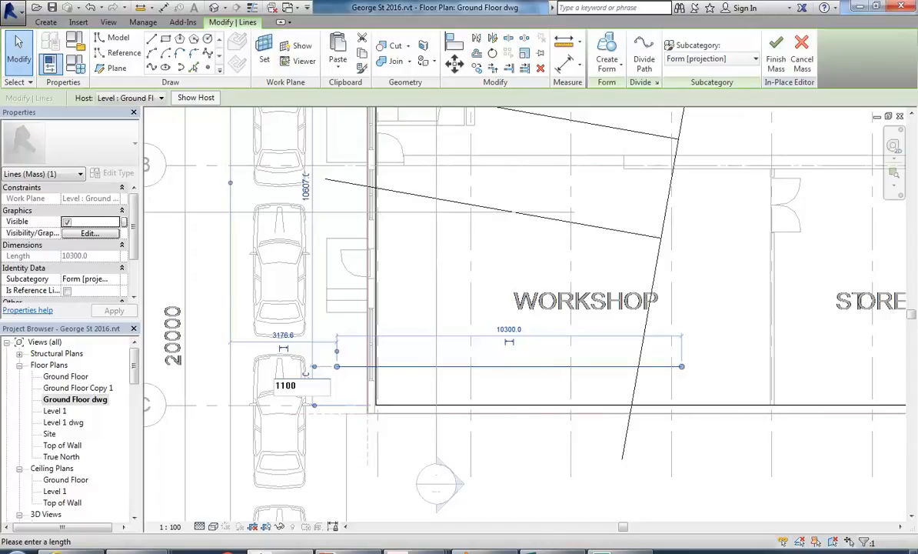
{"action": "type", "text": "1100"}
{"action": "key", "text": "Return"}
{"action": "key", "text": "Escape"}
{"action": "scroll", "coordinate": [470, 201], "scroll_direction": "down", "scroll_amount": 1}
{"action": "middle_click_drag", "start_coordinate": [408, 333], "coordinate": [402, 356]}
{"action": "middle_click_drag", "start_coordinate": [500, 305], "coordinate": [344, 372]}
{"action": "scroll", "coordinate": [337, 375], "scroll_direction": "down", "scroll_amount": 2}
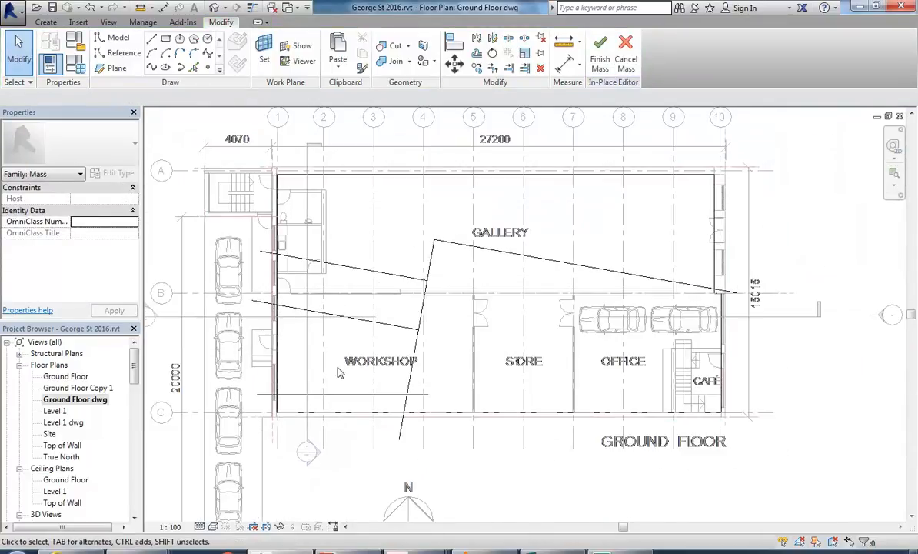
Try to offset the line crossing the workshop by 3000 mm without keeping a copy, and undo the offset.
{"action": "key", "text": "Tab"}
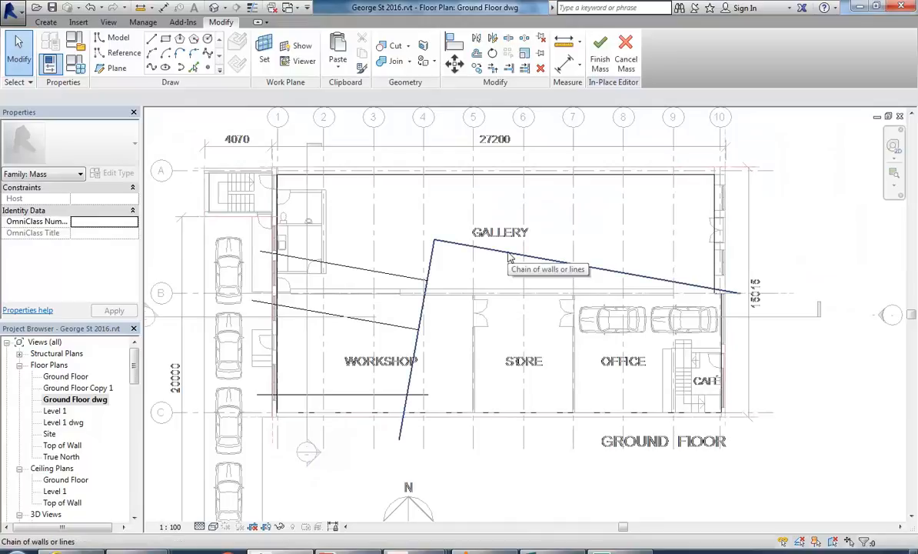
{"action": "left_click", "coordinate": [506, 253]}
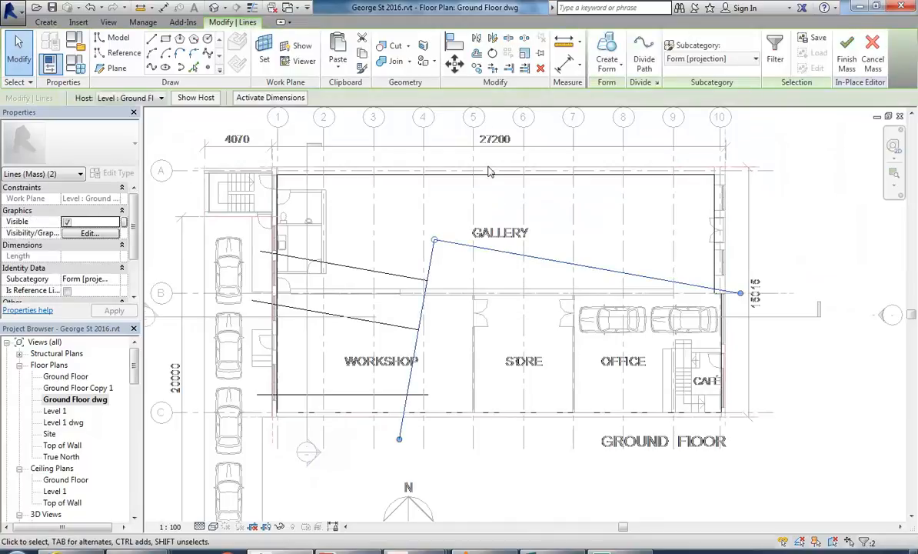
{"action": "left_click", "coordinate": [476, 53]}
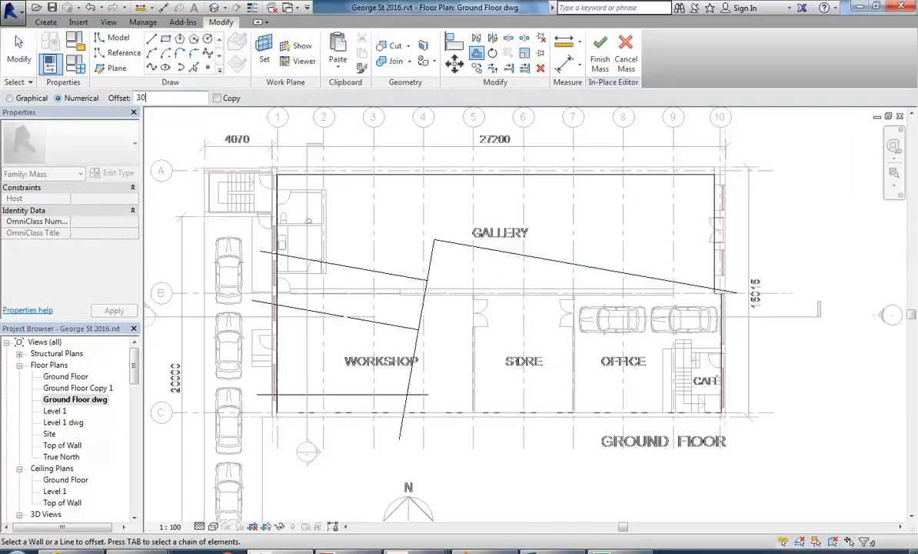
{"action": "left_click", "coordinate": [433, 264]}
{"action": "key", "text": "ctrl+z"}
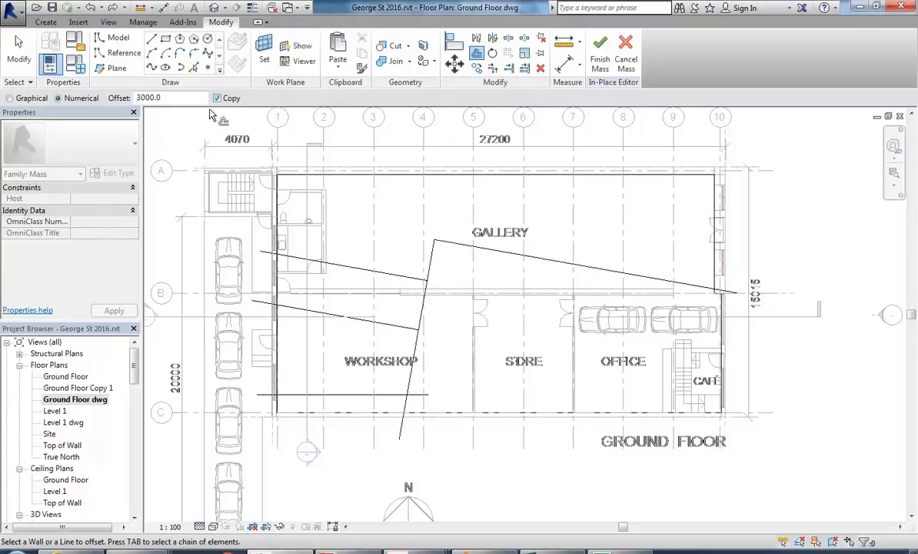
Offset copies of the workshop and gallery lines 3000 mm toward the store, and trim the copies to a corner.
{"action": "left_click", "coordinate": [428, 269]}
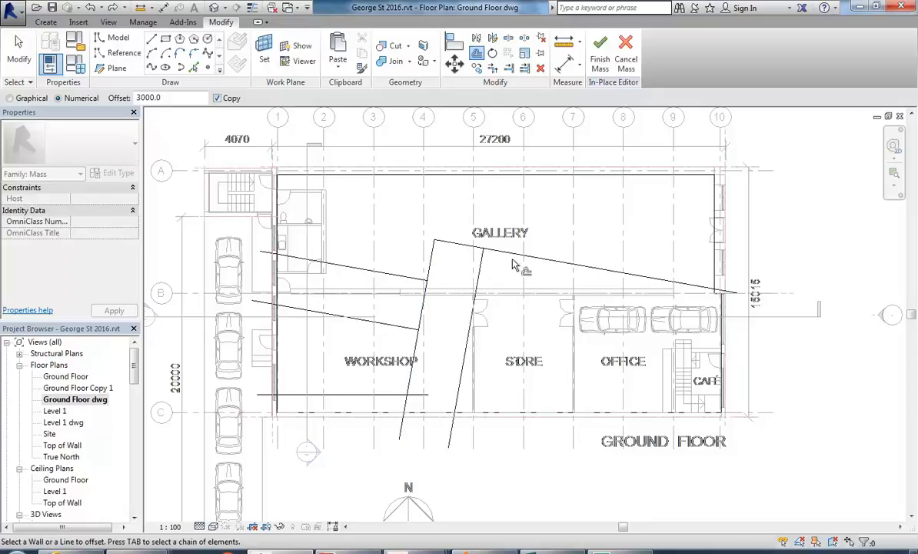
{"action": "left_click", "coordinate": [493, 67]}
{"action": "left_click", "coordinate": [472, 302]}
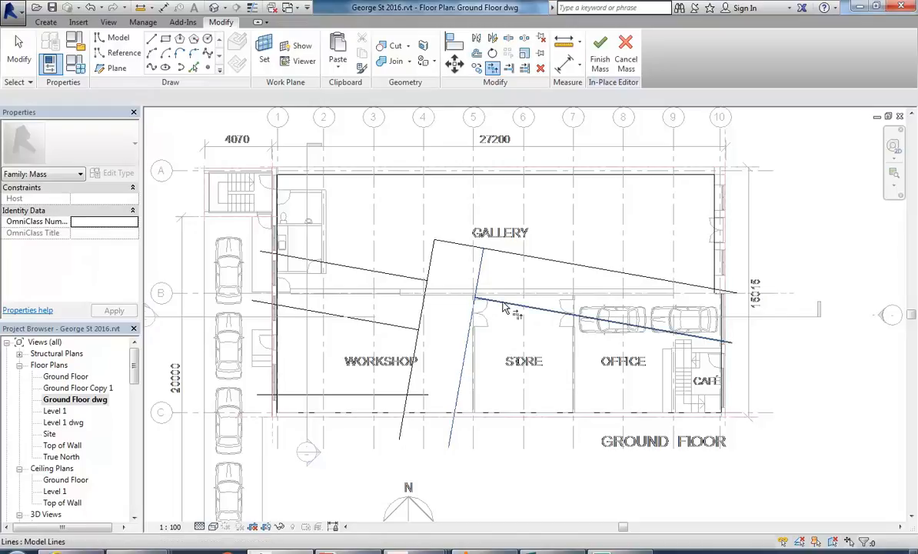
{"action": "left_click", "coordinate": [500, 302]}
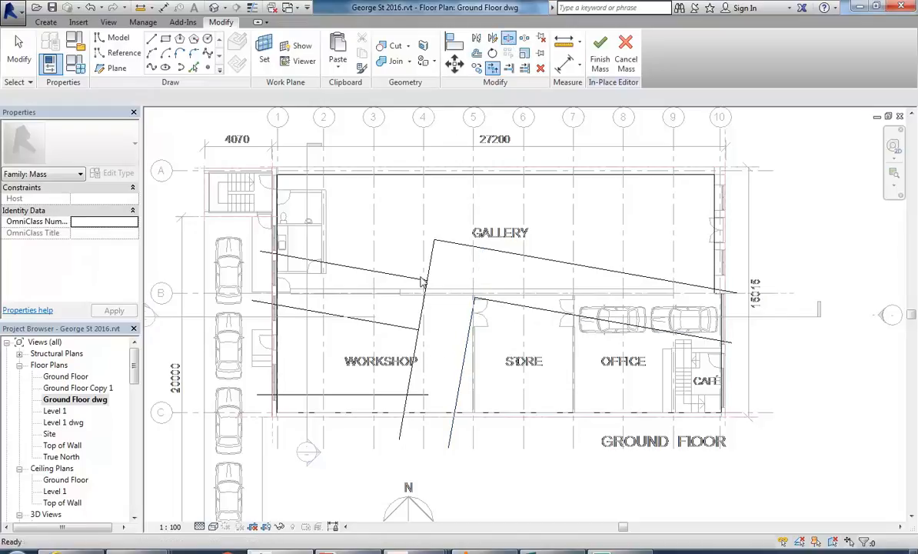
Split the line crossing the workshop between the two angled west lines, and trim its parts to corners with the three west lines.
{"action": "left_click", "coordinate": [421, 311]}
{"action": "left_click", "coordinate": [493, 67]}
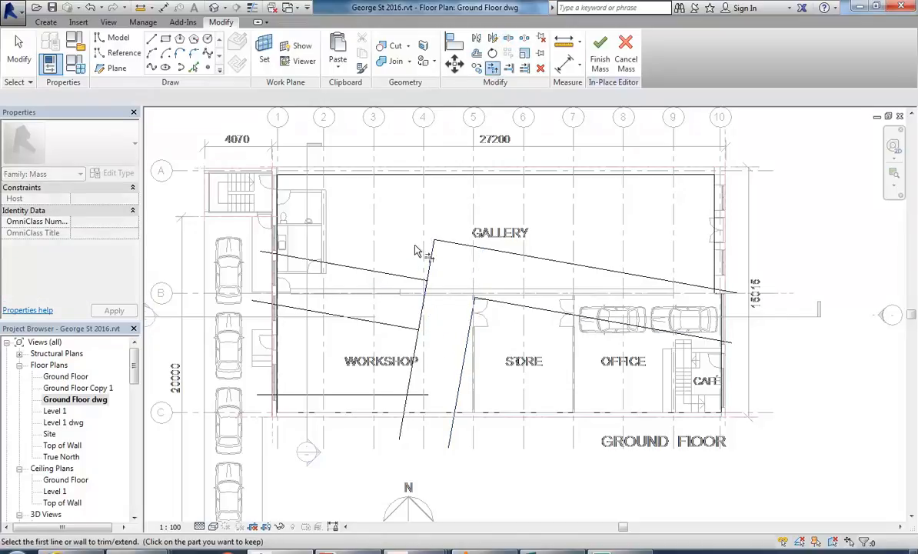
{"action": "left_click", "coordinate": [415, 277]}
{"action": "left_click", "coordinate": [430, 260]}
{"action": "left_click", "coordinate": [416, 326]}
{"action": "left_click", "coordinate": [416, 346]}
{"action": "left_click", "coordinate": [409, 380]}
{"action": "left_click", "coordinate": [390, 395]}
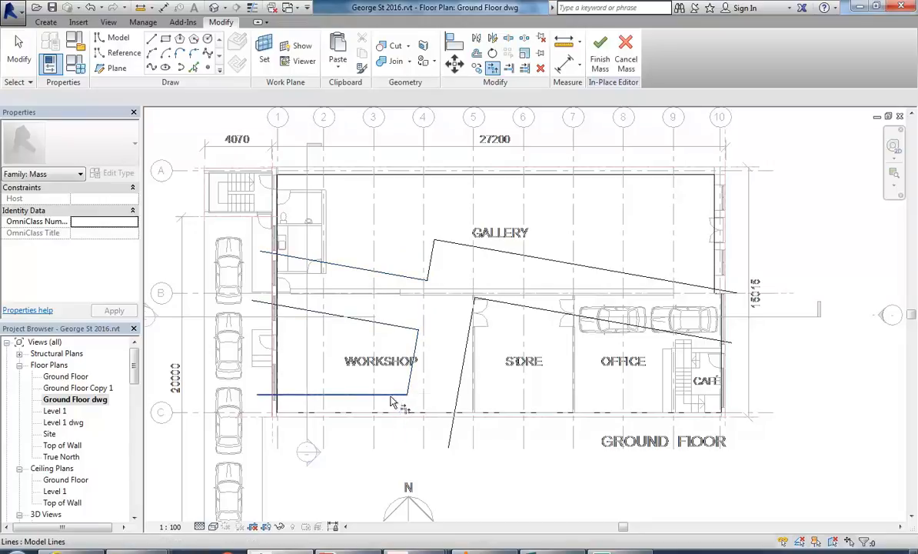
{"action": "right_click", "coordinate": [331, 341]}
{"action": "left_click", "coordinate": [342, 347]}
{"action": "right_click", "coordinate": [343, 346]}
{"action": "left_click", "coordinate": [346, 351]}
{"action": "middle_click_drag", "start_coordinate": [343, 345], "coordinate": [335, 340]}
{"action": "scroll", "coordinate": [335, 340], "scroll_direction": "down", "scroll_amount": 1}
{"action": "middle_click_drag", "start_coordinate": [378, 427], "coordinate": [394, 434]}
{"action": "middle_click_drag", "start_coordinate": [435, 339], "coordinate": [418, 335]}
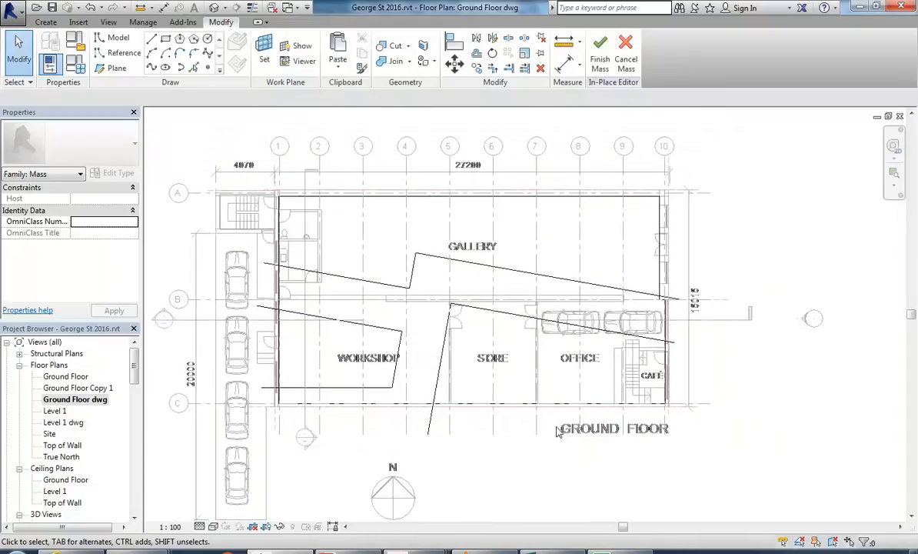
{"action": "middle_click_drag", "start_coordinate": [513, 369], "coordinate": [501, 348]}
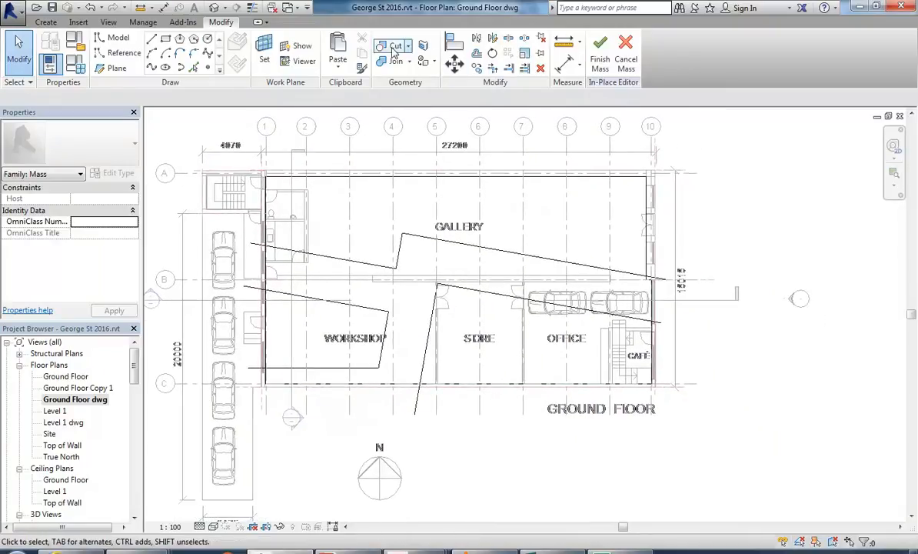
Draw a 3000 mm line joining the west ends of the two parallel angled lines outside the west wall.
{"action": "left_click", "coordinate": [152, 40]}
{"action": "scroll", "coordinate": [246, 248], "scroll_direction": "up", "scroll_amount": 3}
{"action": "left_click", "coordinate": [255, 234]}
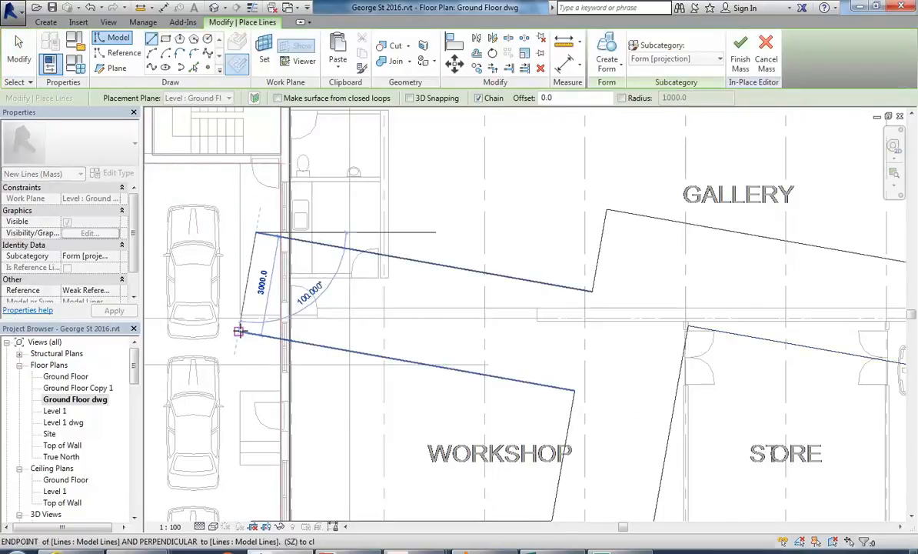
{"action": "left_click", "coordinate": [240, 331]}
Draw a line about 11478 mm west from the offset line's south end, and continue north to the horizontal workshop line's west end.
{"action": "scroll", "coordinate": [484, 358], "scroll_direction": "down", "scroll_amount": 2}
{"action": "middle_click_drag", "start_coordinate": [563, 517], "coordinate": [518, 331]}
{"action": "left_click", "coordinate": [536, 349]}
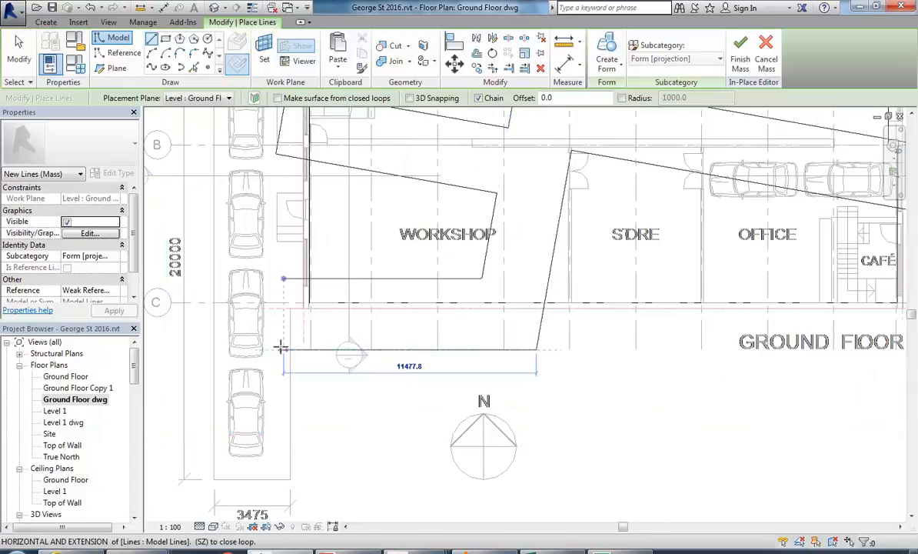
{"action": "left_click", "coordinate": [284, 349]}
{"action": "left_click", "coordinate": [283, 279]}
Close the outline with a line joining the east ends of the two parallel gallery lines outside the east wall.
{"action": "scroll", "coordinate": [496, 278], "scroll_direction": "down", "scroll_amount": 4}
{"action": "middle_click_drag", "start_coordinate": [732, 236], "coordinate": [531, 285]}
{"action": "scroll", "coordinate": [541, 261], "scroll_direction": "up", "scroll_amount": 5}
{"action": "left_click", "coordinate": [546, 235]}
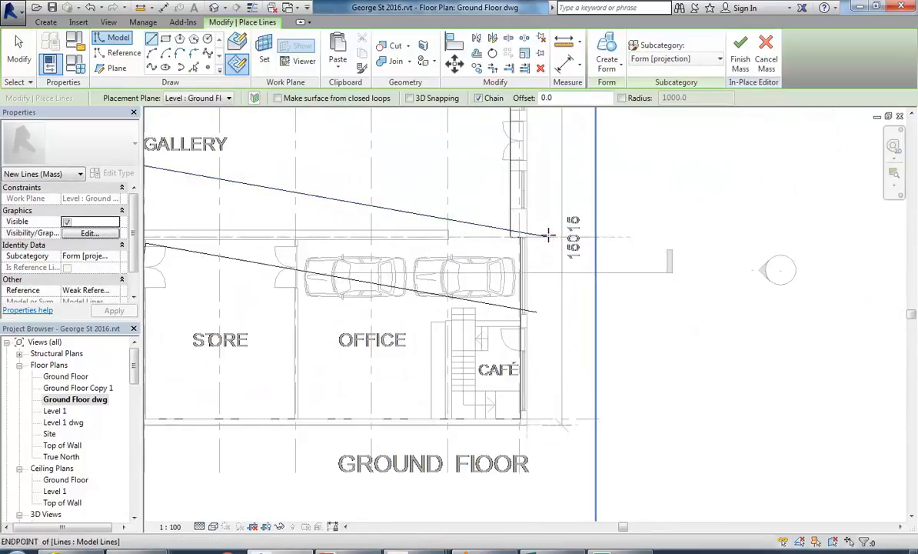
{"action": "left_click", "coordinate": [534, 311]}
{"action": "right_click", "coordinate": [530, 281]}
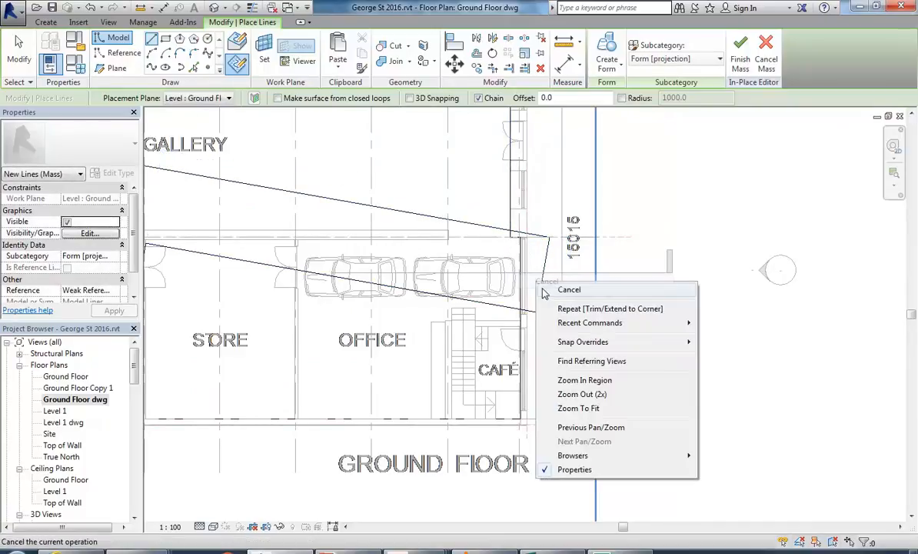
{"action": "left_click", "coordinate": [539, 283]}
{"action": "scroll", "coordinate": [474, 354], "scroll_direction": "down", "scroll_amount": 4}
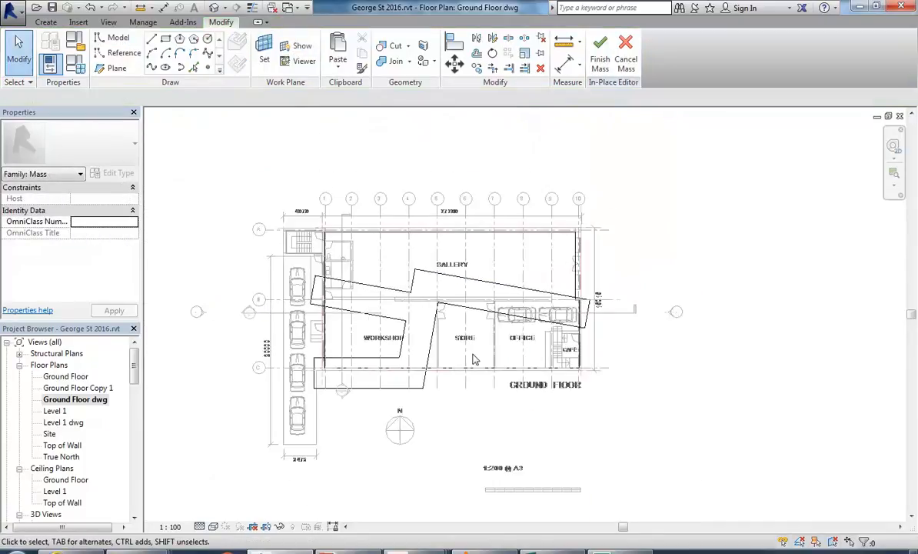
Select the whole closed 12-line outline and create a void form from it in the 3D Massing view.
{"action": "left_click", "coordinate": [431, 362]}
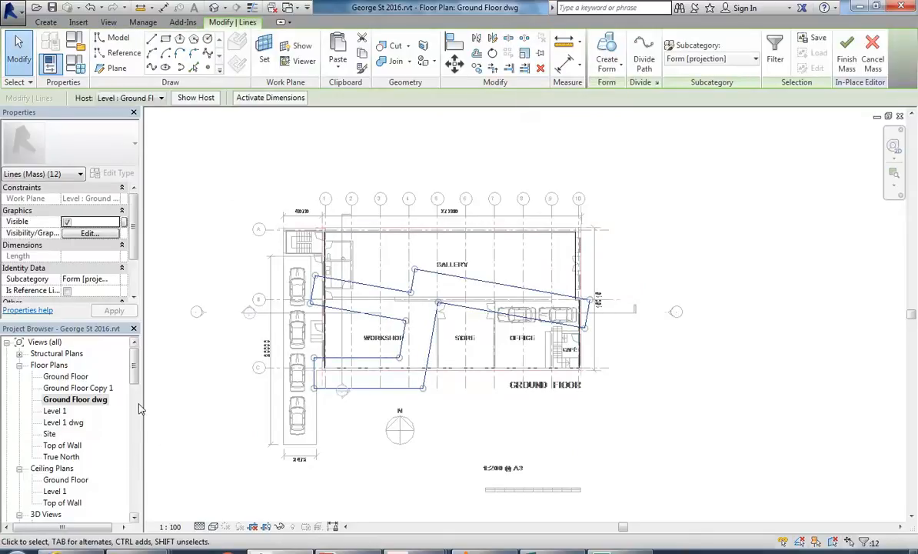
{"action": "key", "text": "Escape"}
{"action": "scroll", "coordinate": [134, 371], "scroll_direction": "down", "scroll_amount": 3}
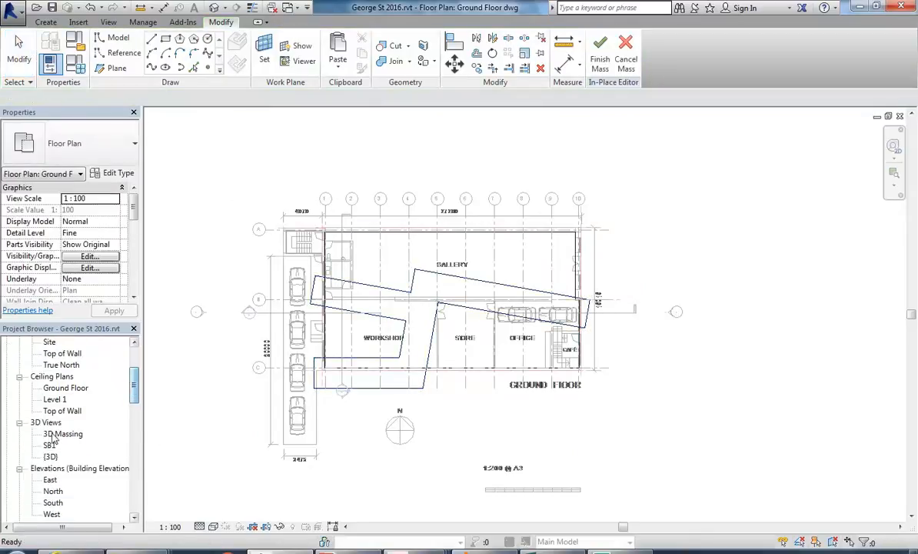
{"action": "double_click", "coordinate": [62, 433]}
{"action": "scroll", "coordinate": [500, 378], "scroll_direction": "down", "scroll_amount": 2}
{"action": "mouse_move", "coordinate": [463, 406]}
{"action": "middle_mouse_down", "text": "shift"}
{"action": "mouse_move", "coordinate": [364, 262]}
{"action": "mouse_move", "coordinate": [529, 447]}
{"action": "mouse_move", "coordinate": [507, 426]}
{"action": "mouse_move", "coordinate": [475, 416]}
{"action": "middle_mouse_up", "text": "shift"}
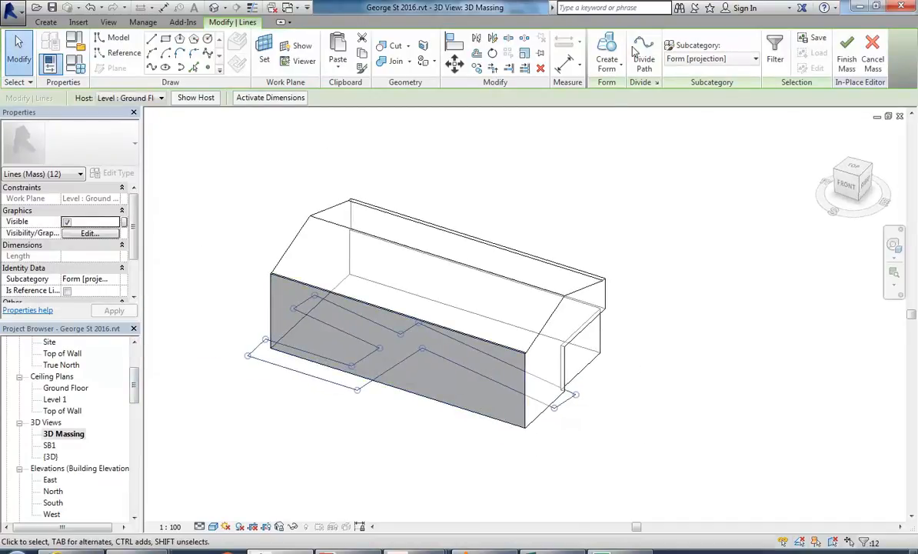
{"action": "left_click", "coordinate": [608, 67]}
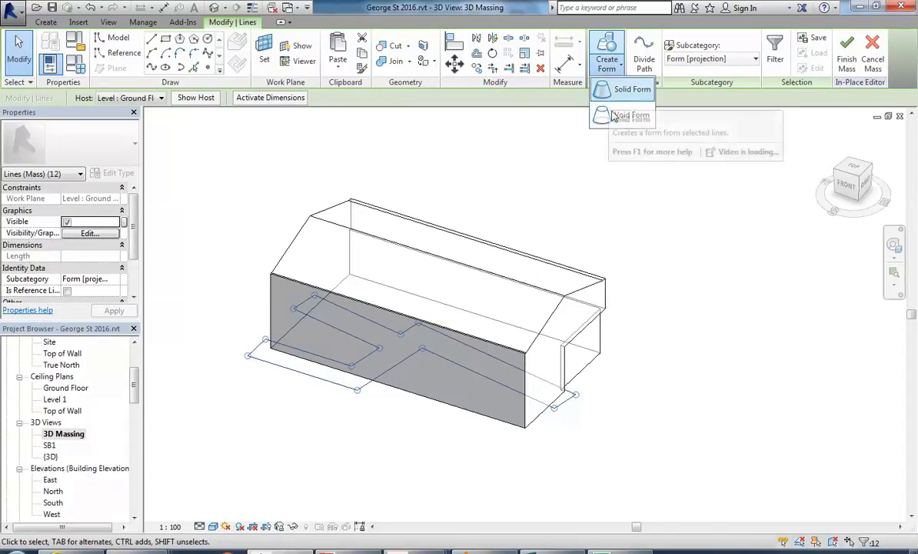
{"action": "left_click", "coordinate": [622, 114]}
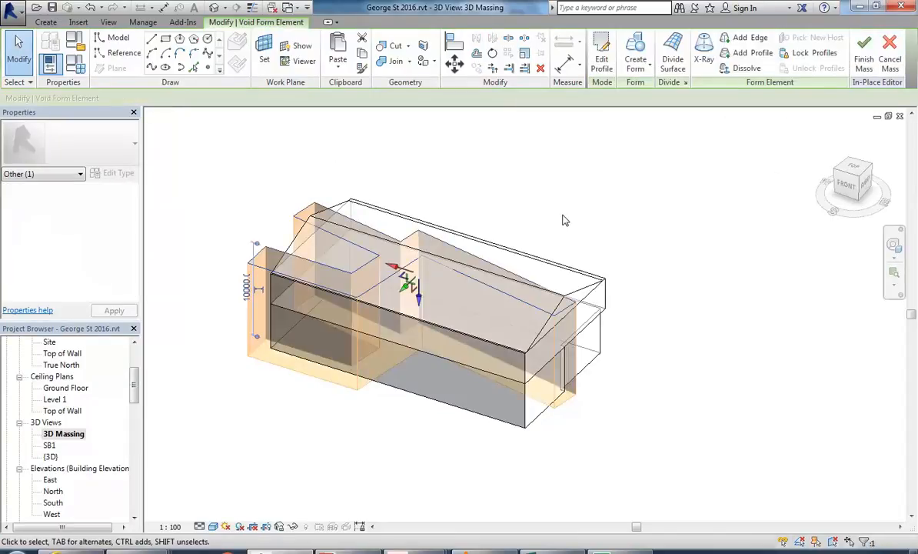
Lower the top face of the void form to a height of about 8060 mm.
{"action": "mouse_move", "coordinate": [378, 252]}
{"action": "middle_mouse_down", "text": "shift"}
{"action": "mouse_move", "coordinate": [394, 261]}
{"action": "mouse_move", "coordinate": [375, 248]}
{"action": "middle_mouse_up", "text": "shift"}
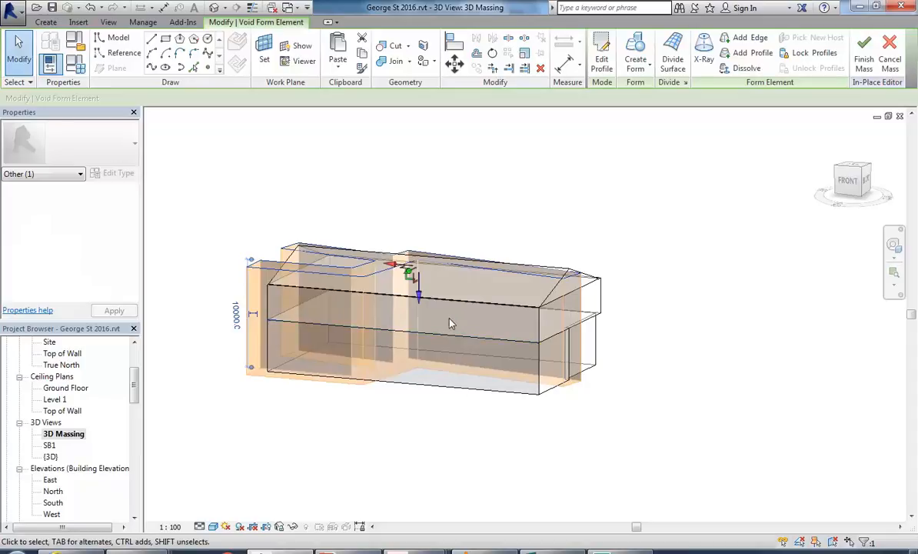
{"action": "scroll", "coordinate": [422, 318], "scroll_direction": "up", "scroll_amount": 2}
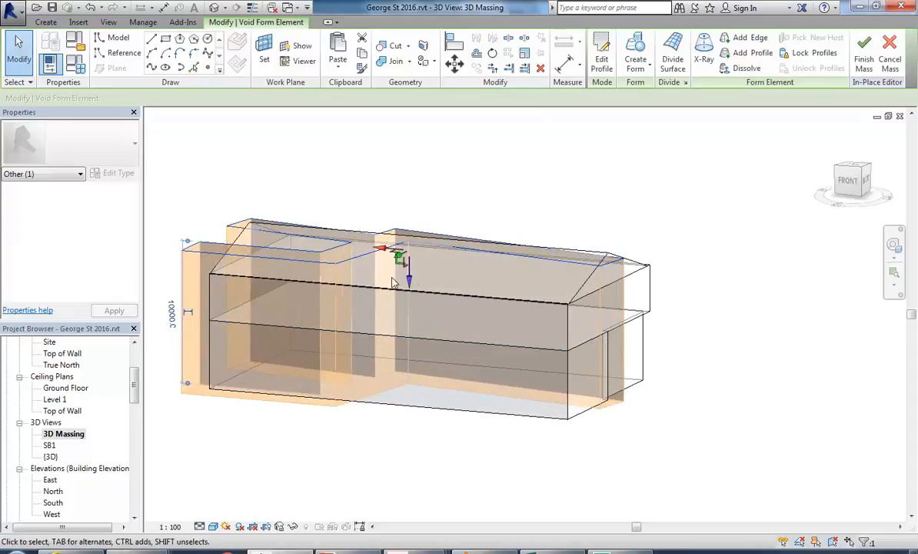
{"action": "left_click_drag", "start_coordinate": [409, 281], "coordinate": [408, 304]}
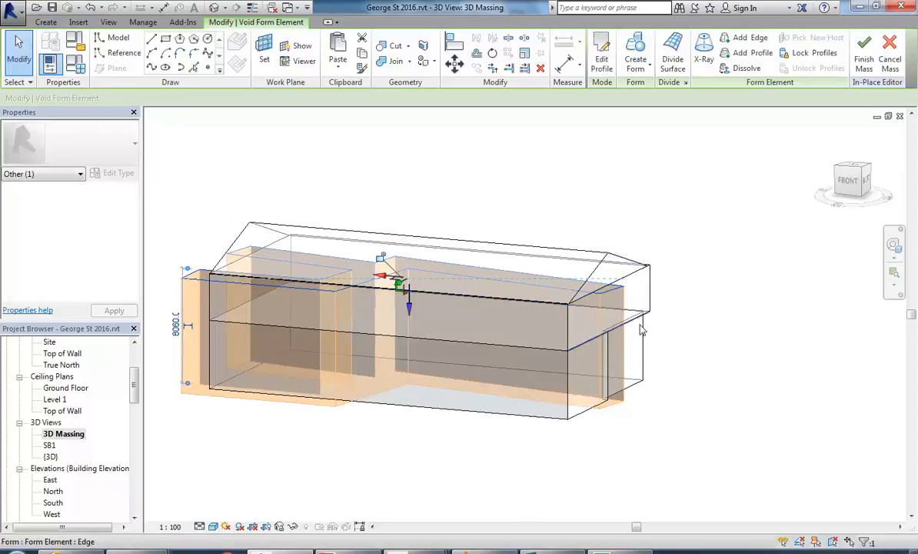
Examine the void's cut through the mass and the edges of the joined solid geometry at the east end.
{"action": "left_click", "coordinate": [685, 291]}
{"action": "middle_click_drag", "start_coordinate": [687, 357], "coordinate": [350, 319], "text": "shift"}
{"action": "middle_click_drag", "start_coordinate": [198, 258], "coordinate": [349, 366], "text": "shift"}
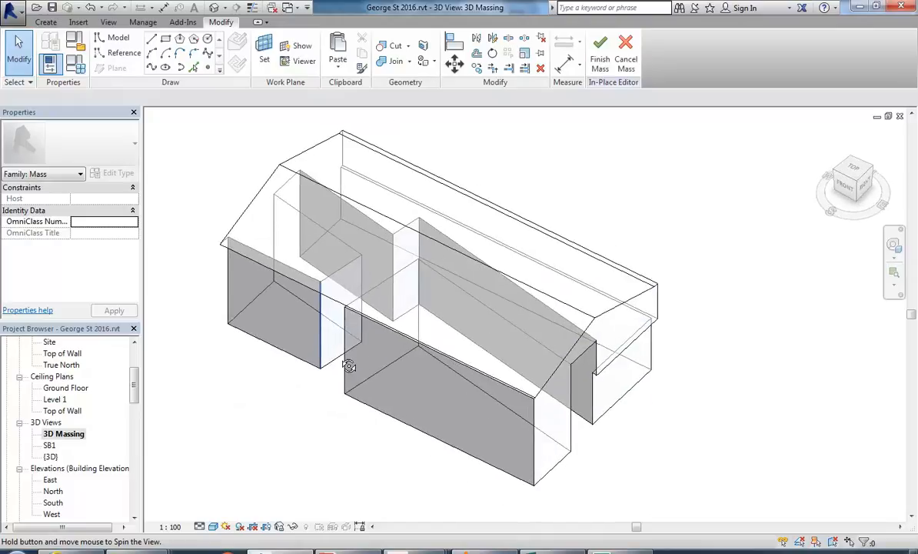
{"action": "scroll", "coordinate": [348, 366], "scroll_direction": "down", "scroll_amount": 1}
{"action": "middle_click_drag", "start_coordinate": [360, 416], "coordinate": [369, 436]}
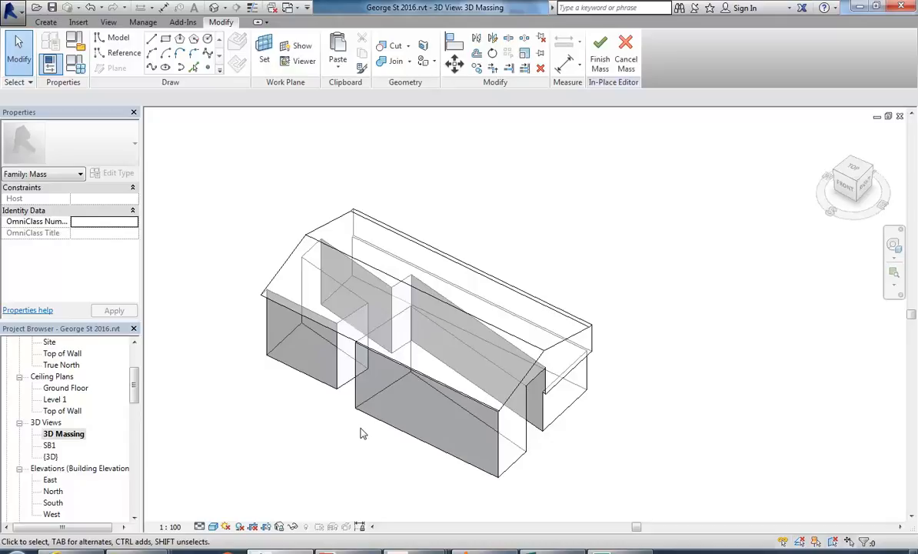
{"action": "scroll", "coordinate": [350, 428], "scroll_direction": "up", "scroll_amount": 1}
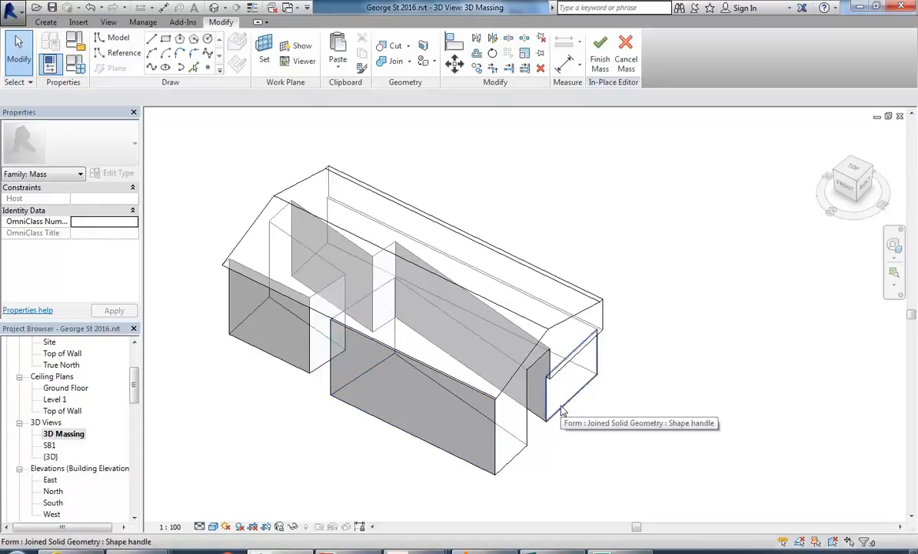
{"action": "key", "text": "Tab"}
{"action": "key", "text": "Tab"}
{"action": "key", "text": "Tab"}
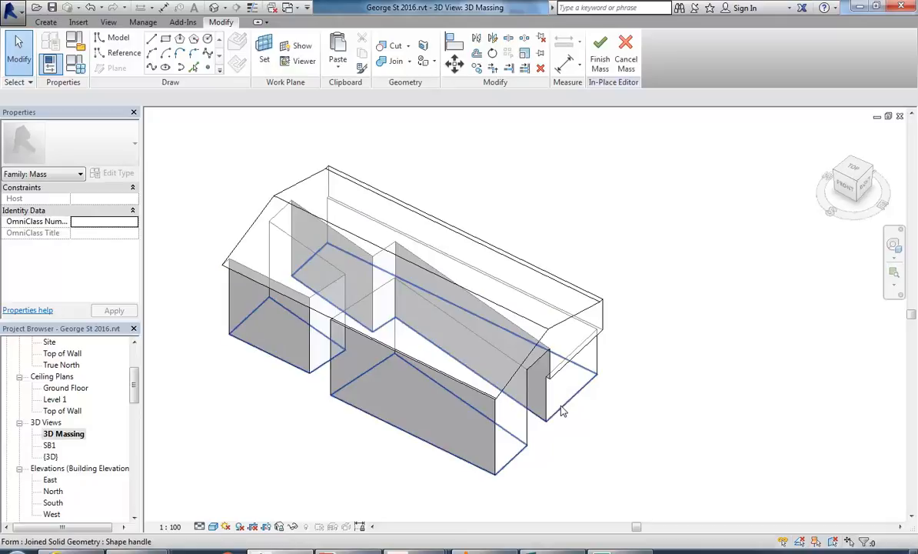
{"action": "key", "text": "Tab"}
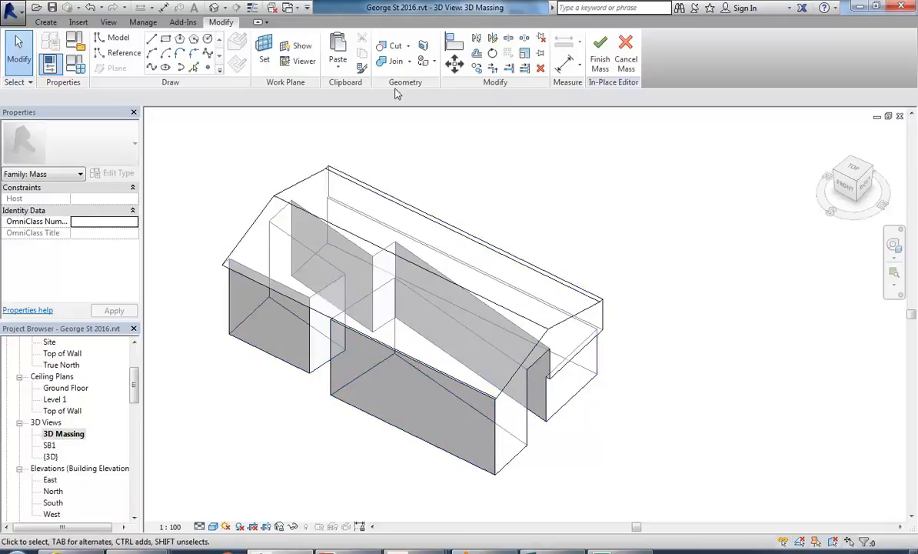
Unjoin the lower box form from the roofed form above it.
{"action": "left_click", "coordinate": [408, 61]}
{"action": "left_click", "coordinate": [404, 105]}
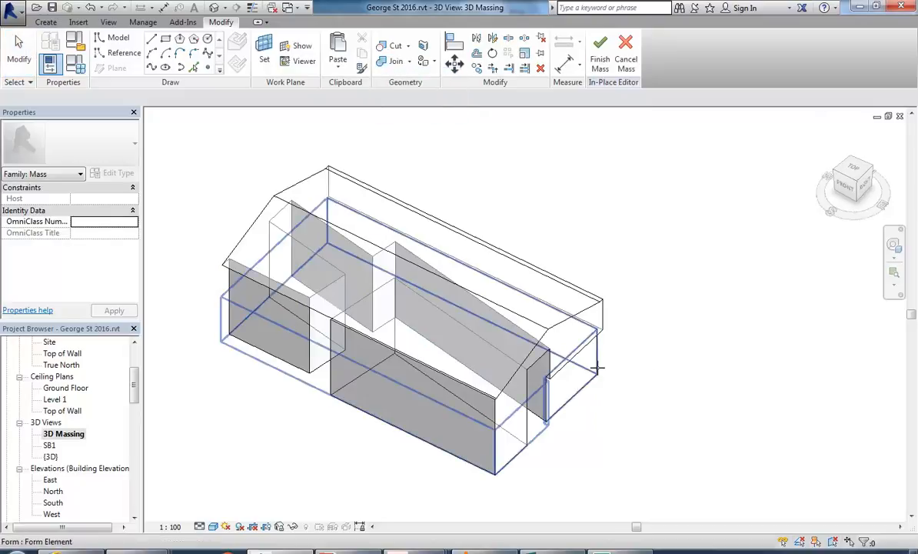
{"action": "left_click", "coordinate": [598, 367]}
{"action": "right_click", "coordinate": [601, 203]}
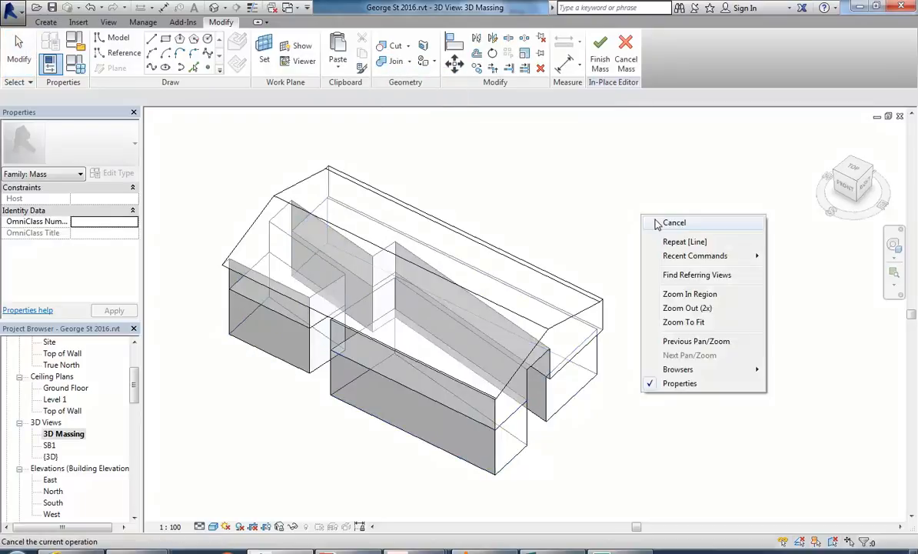
{"action": "left_click", "coordinate": [646, 214]}
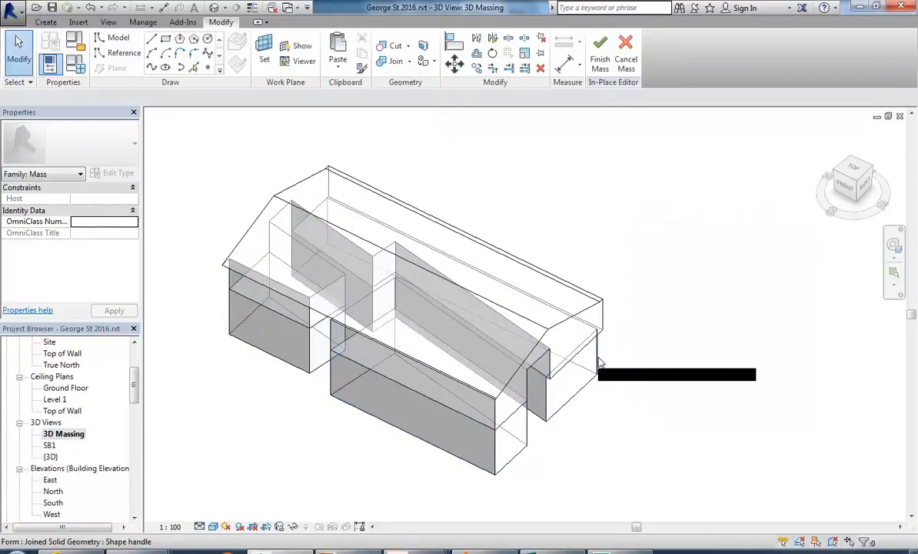
Select the lower box form and open its material choice, browsing to the default mass materials.
{"action": "key", "text": "Tab"}
{"action": "left_click", "coordinate": [603, 368]}
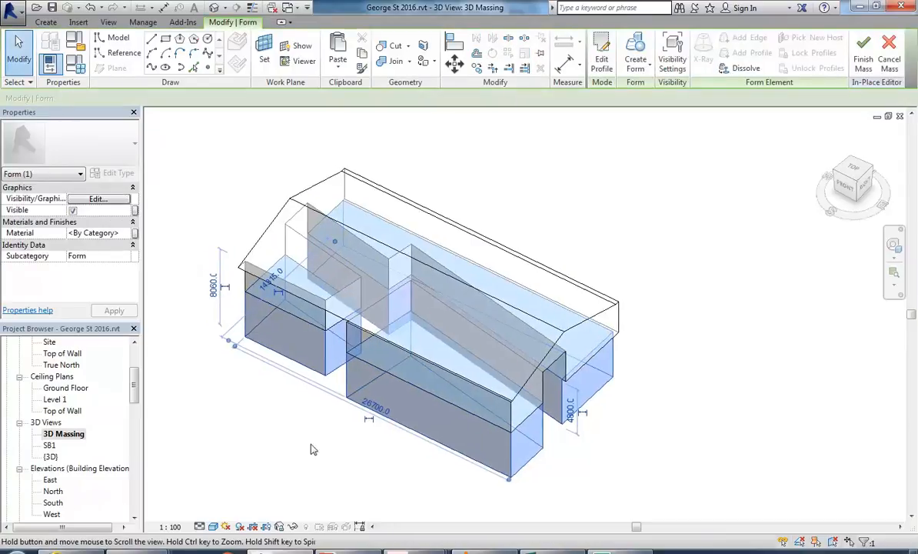
{"action": "left_click", "coordinate": [127, 233]}
{"action": "left_click", "coordinate": [126, 233]}
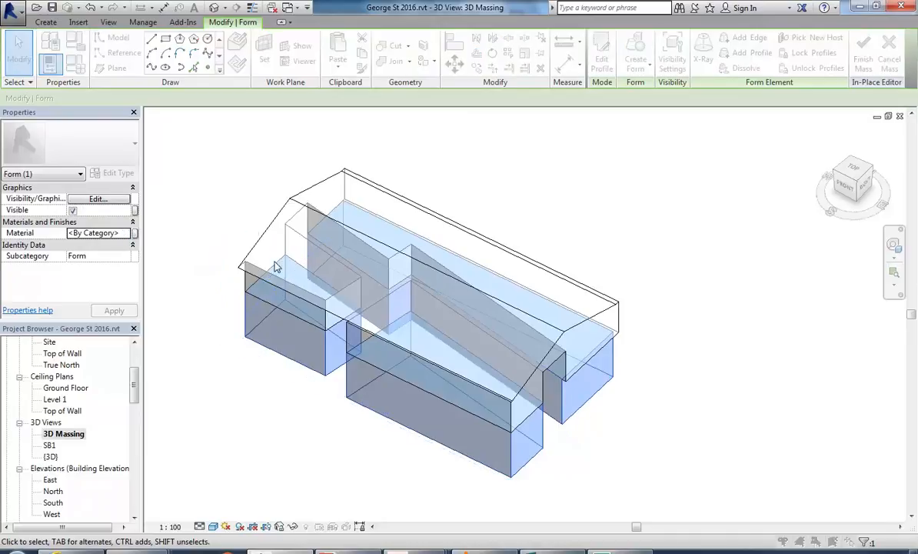
{"action": "left_click_drag", "start_coordinate": [343, 171], "coordinate": [344, 262]}
{"action": "scroll", "coordinate": [208, 266], "scroll_direction": "up", "scroll_amount": 3}
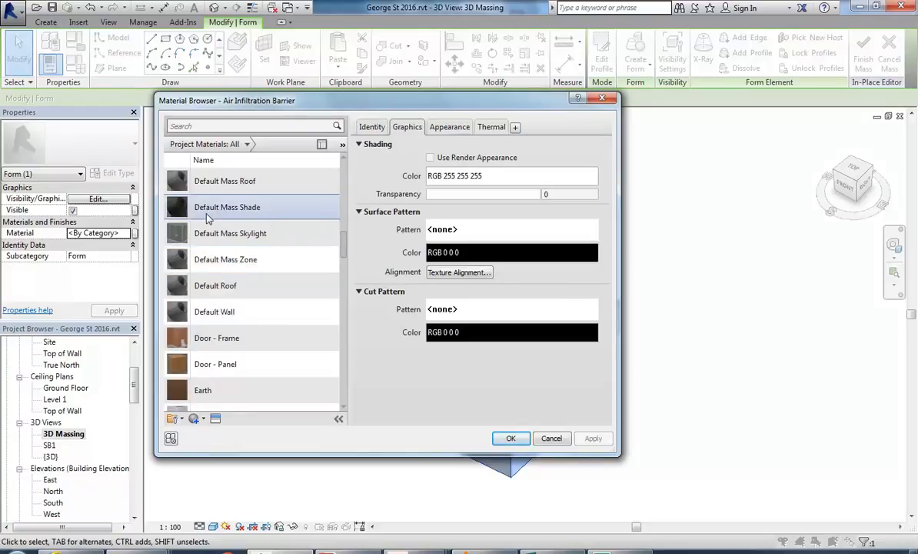
{"action": "mouse_move", "coordinate": [345, 252]}
{"action": "left_mouse_down"}
{"action": "mouse_move", "coordinate": [347, 228]}
{"action": "mouse_move", "coordinate": [346, 262]}
{"action": "mouse_move", "coordinate": [347, 246]}
{"action": "left_mouse_up"}
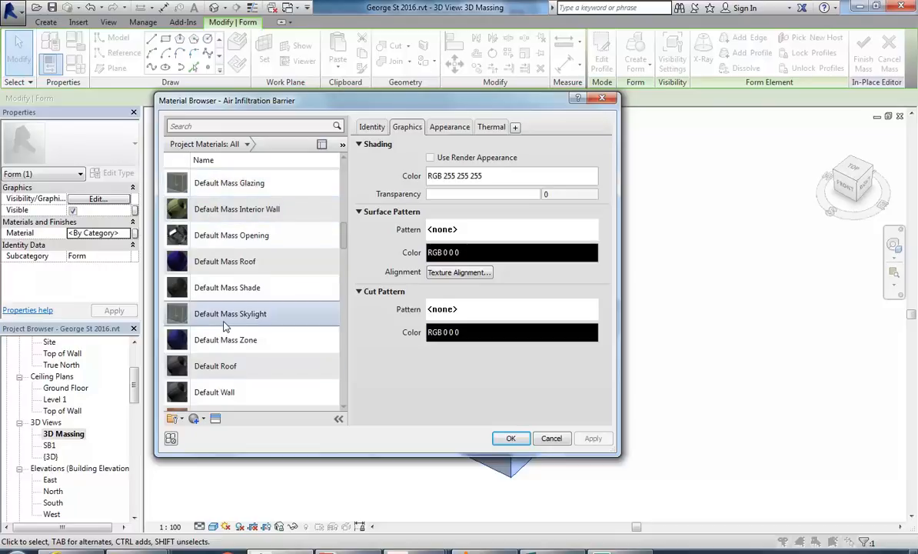
Duplicate the Default Mass Zone material and name the copy Default Mass Zone-1.
{"action": "left_click", "coordinate": [239, 341]}
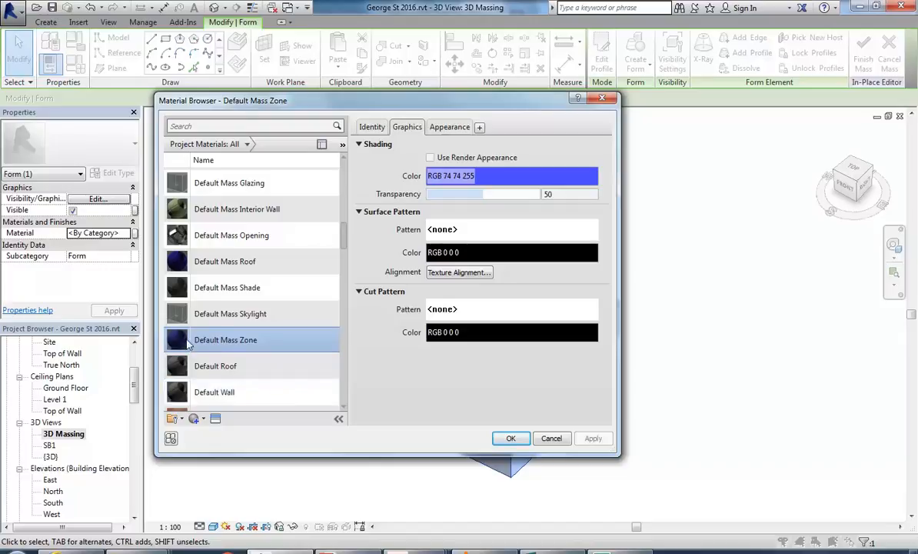
{"action": "right_click", "coordinate": [194, 344]}
{"action": "left_click", "coordinate": [209, 359]}
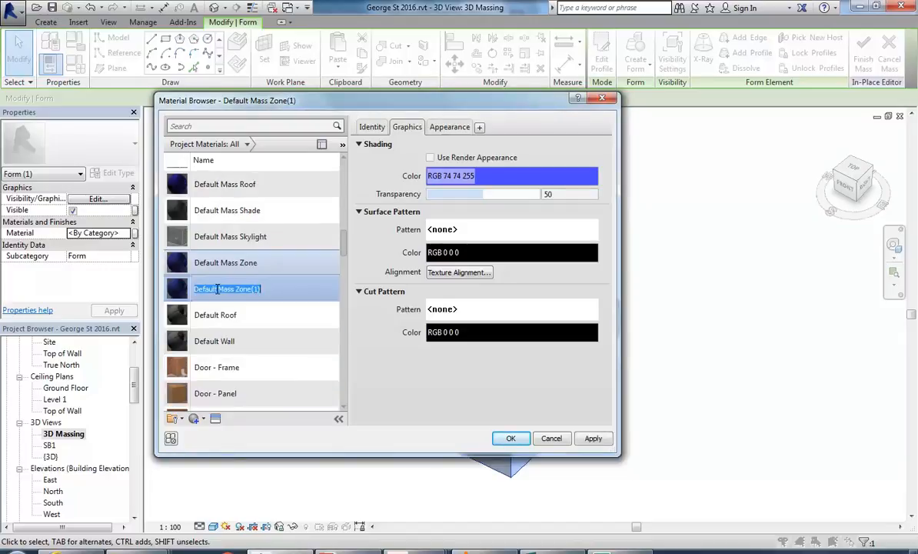
{"action": "left_click", "coordinate": [267, 289]}
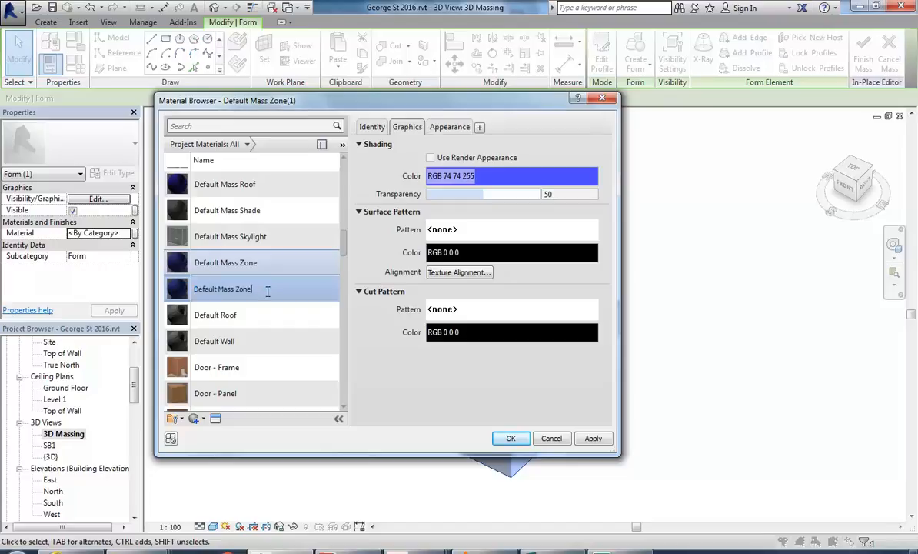
{"action": "type", "text": "-1"}
{"action": "key", "text": "Return"}
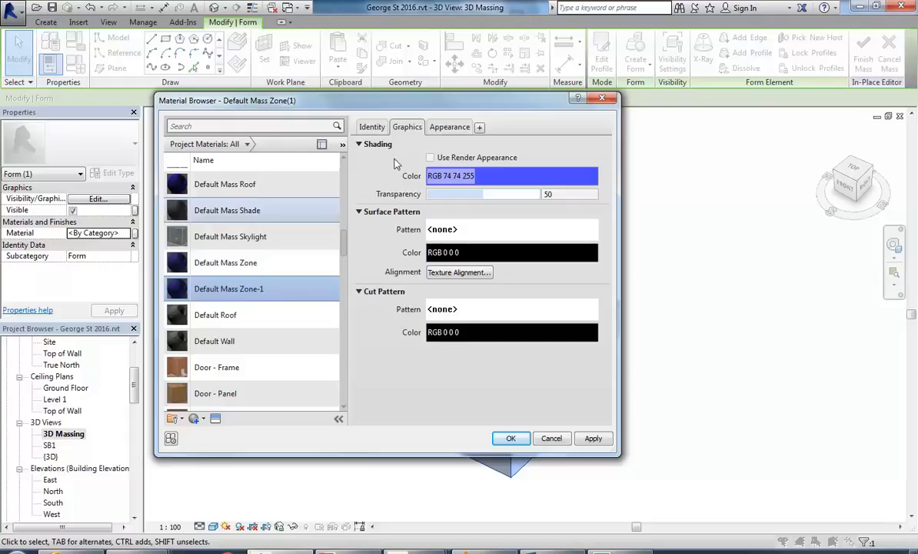
Set the shading colour of Default Mass Zone-1 to RGB 255 74 74 and assign the material to the lower form.
{"action": "left_click", "coordinate": [451, 127]}
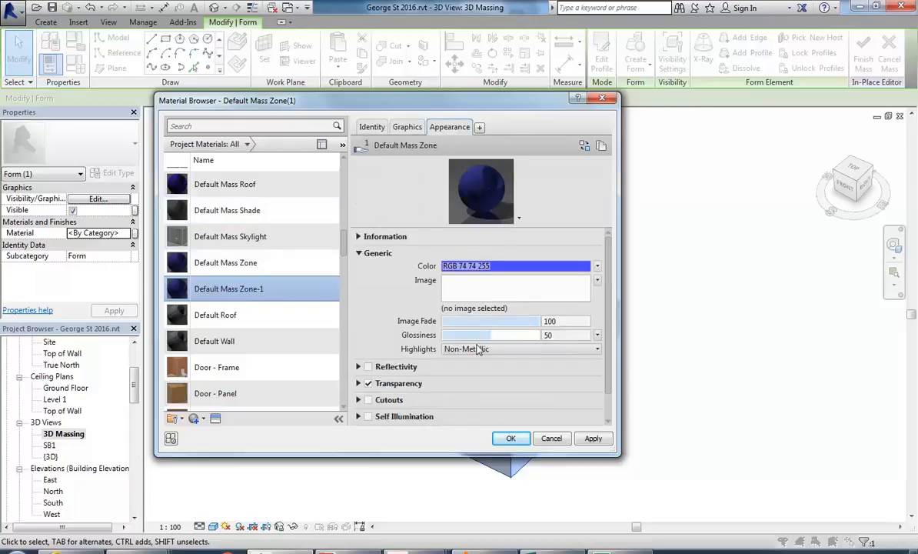
{"action": "left_click", "coordinate": [404, 130]}
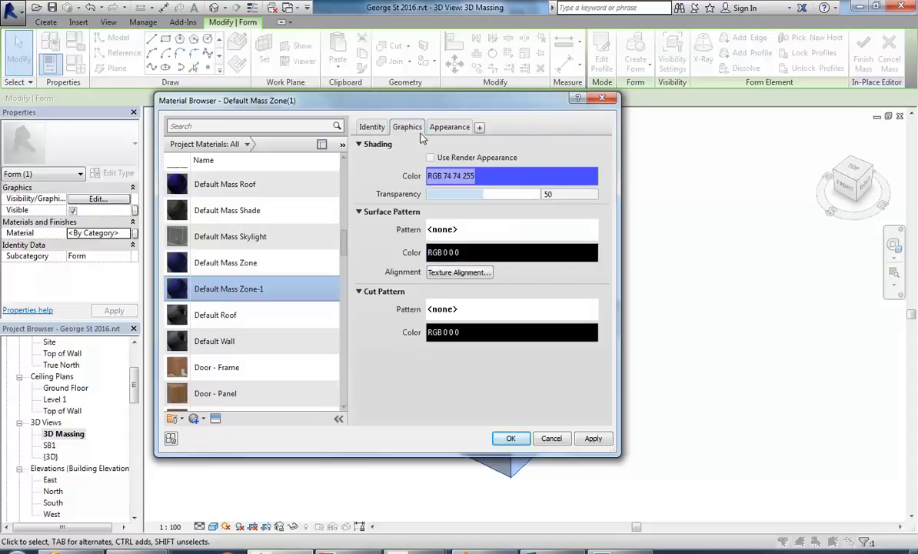
{"action": "left_click", "coordinate": [499, 177]}
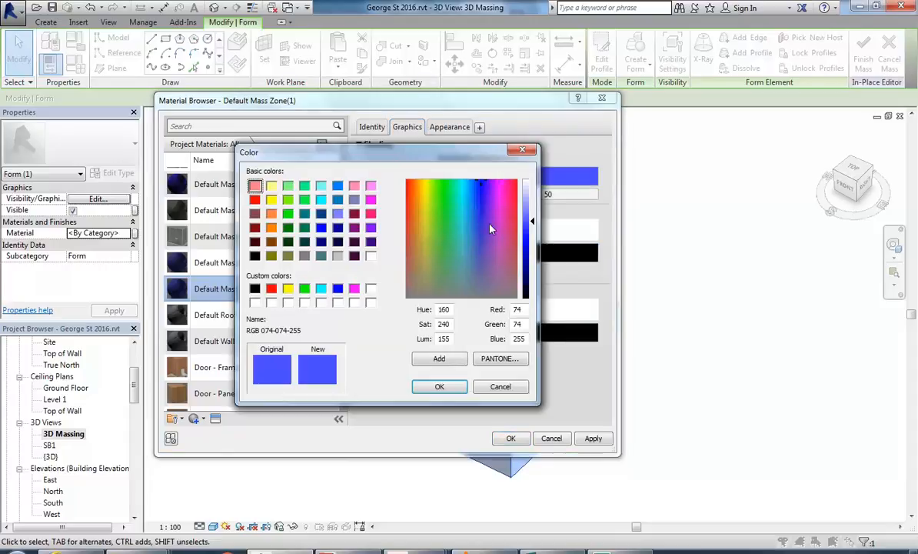
{"action": "left_click", "coordinate": [371, 214]}
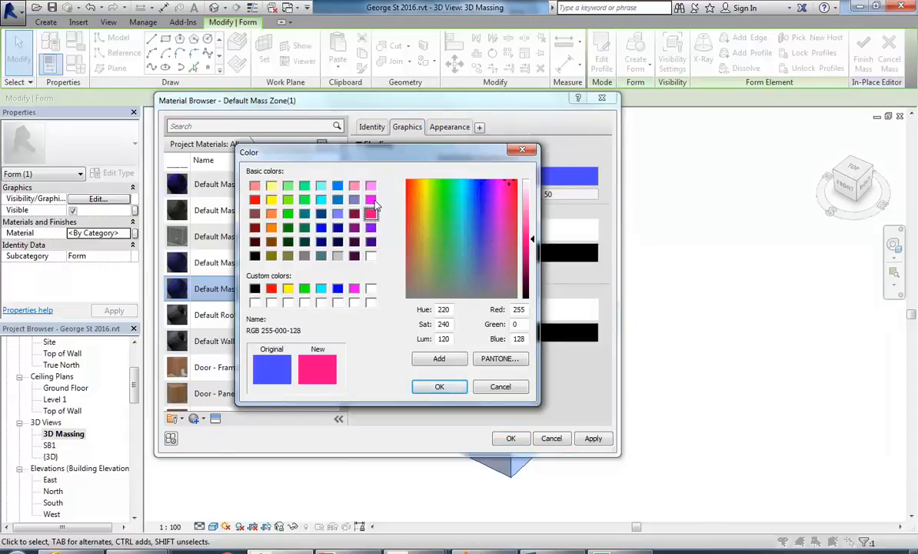
{"action": "left_click", "coordinate": [372, 200]}
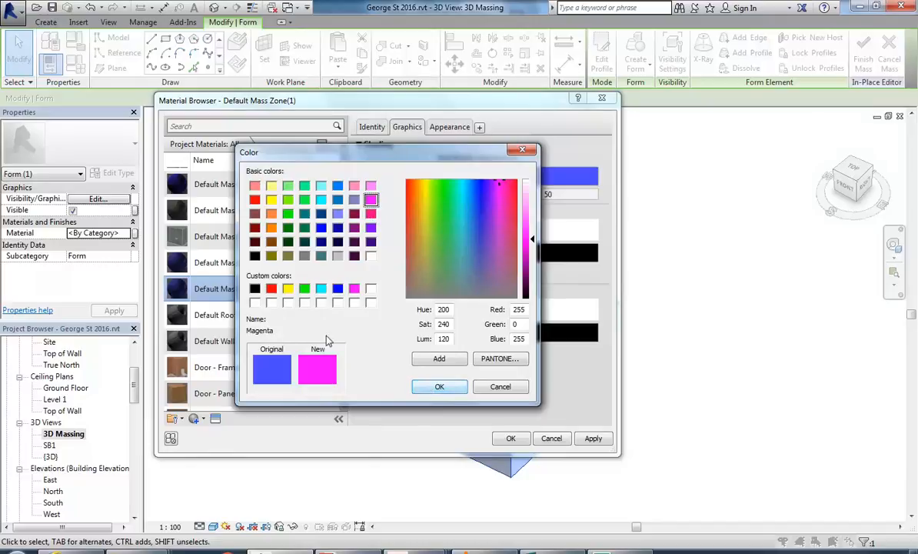
{"action": "left_click", "coordinate": [272, 289]}
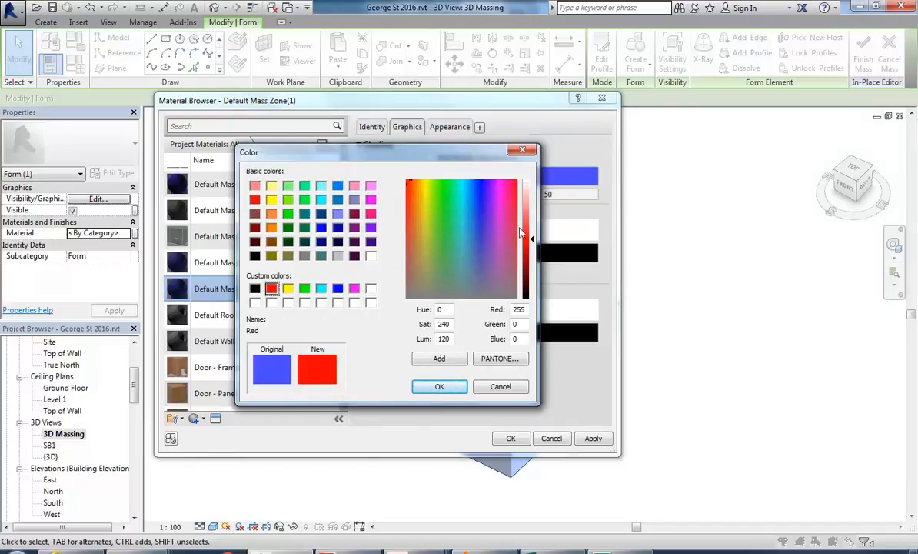
{"action": "left_click_drag", "start_coordinate": [533, 241], "coordinate": [533, 223]}
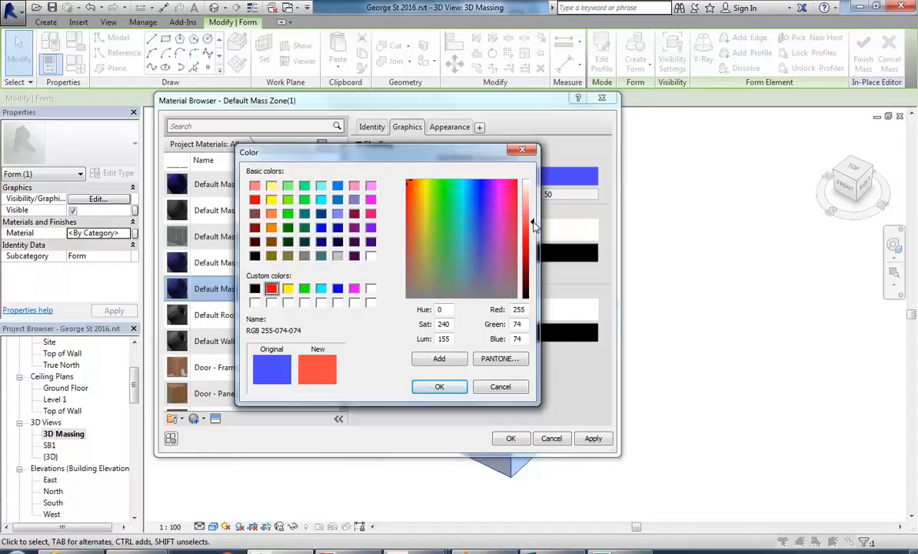
{"action": "left_click", "coordinate": [430, 386]}
{"action": "left_click", "coordinate": [511, 438]}
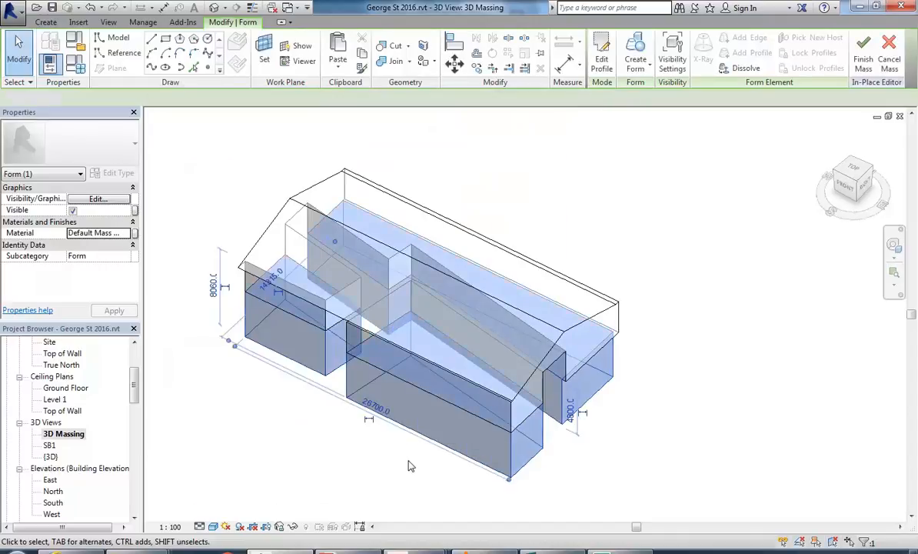
Deselect the lower form and switch the 3D Massing view to the Realistic visual style.
{"action": "left_click", "coordinate": [385, 436]}
{"action": "middle_click_drag", "start_coordinate": [399, 464], "coordinate": [415, 395], "text": "shift"}
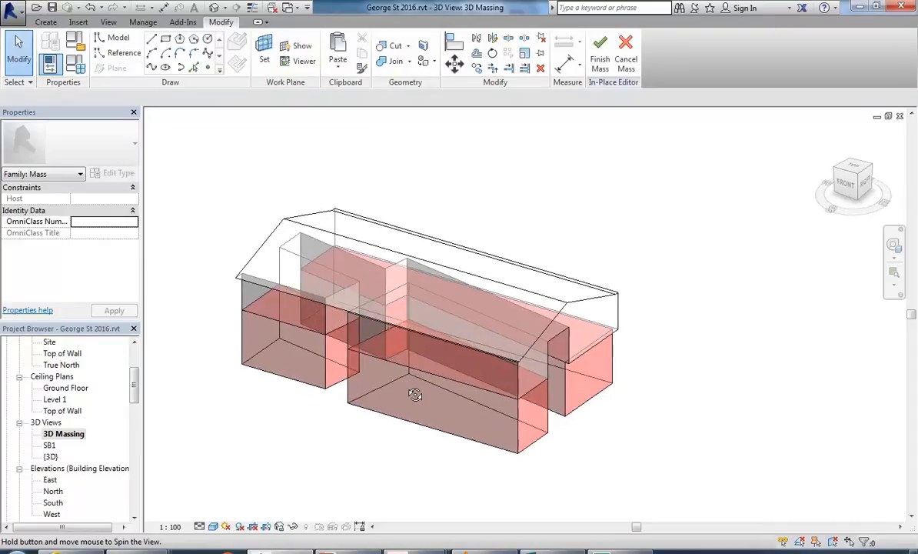
{"action": "left_click", "coordinate": [213, 527]}
{"action": "left_click", "coordinate": [219, 501]}
{"action": "middle_click_drag", "start_coordinate": [395, 347], "coordinate": [457, 486], "text": "shift"}
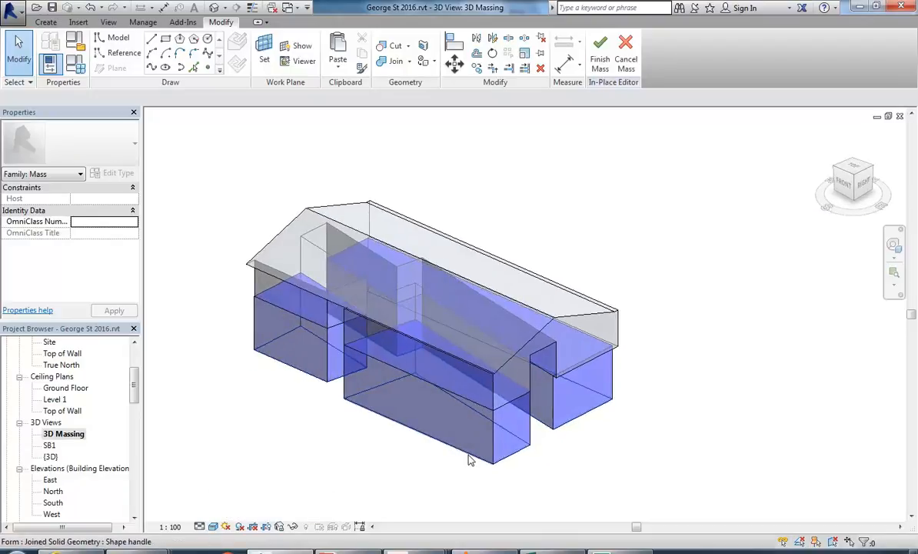
Open the project materials and compare the shading and appearance colours of Default Mass Zone-1.
{"action": "left_click", "coordinate": [139, 22]}
{"action": "left_click", "coordinate": [56, 50]}
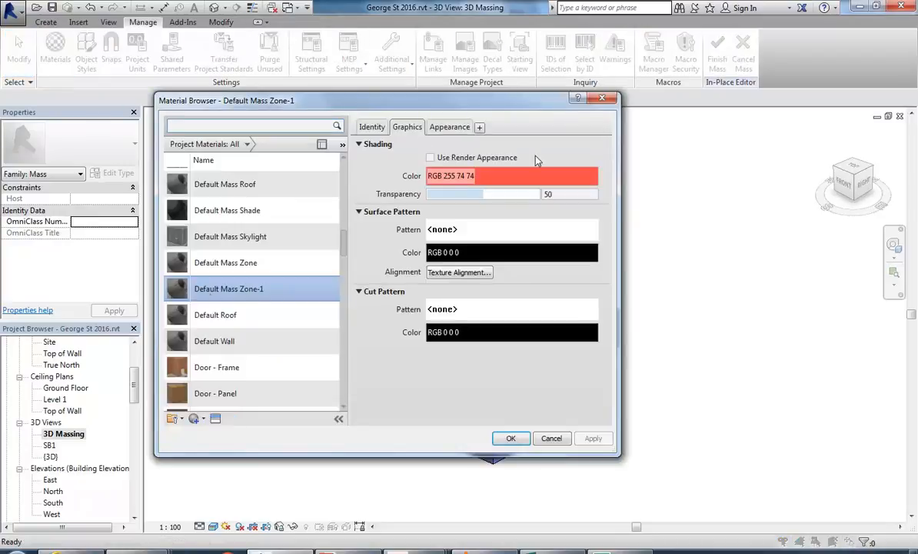
{"action": "left_click", "coordinate": [449, 127]}
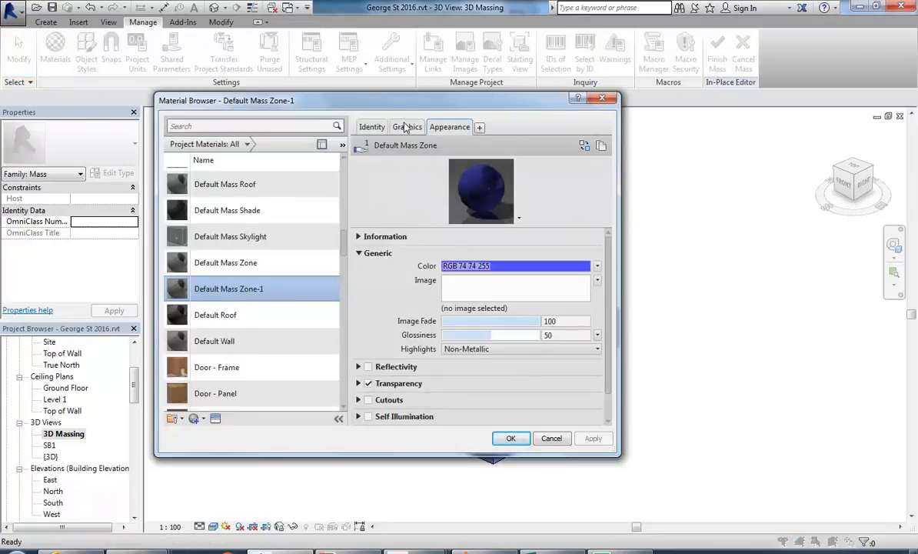
{"action": "left_click", "coordinate": [406, 127]}
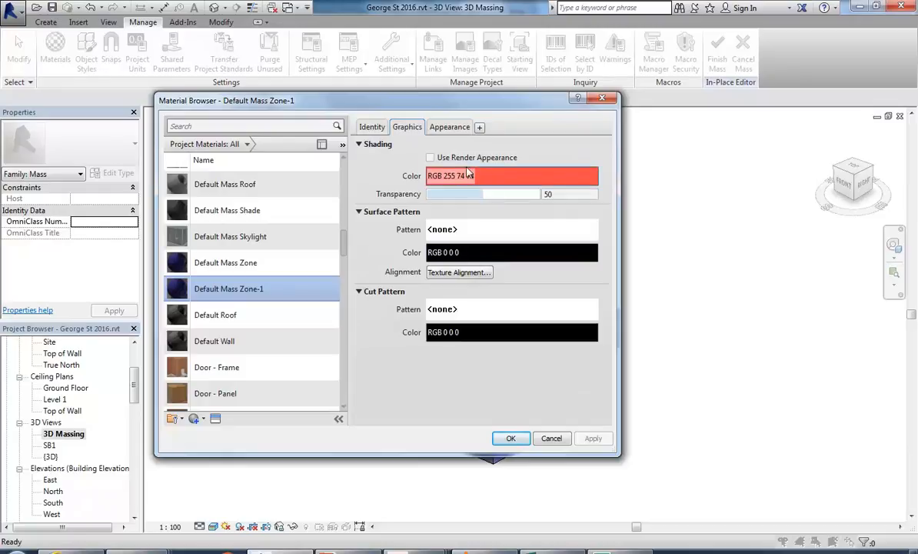
{"action": "left_click", "coordinate": [449, 127]}
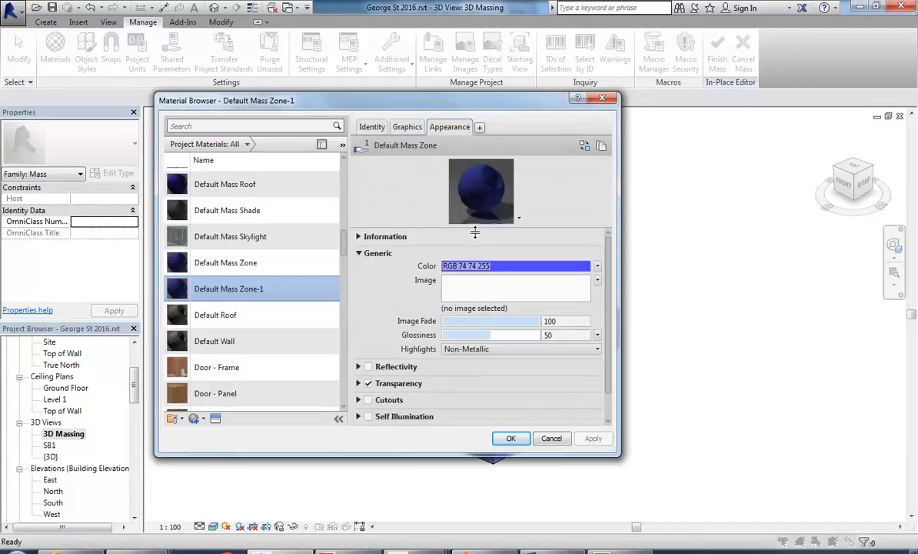
{"action": "left_click", "coordinate": [497, 267]}
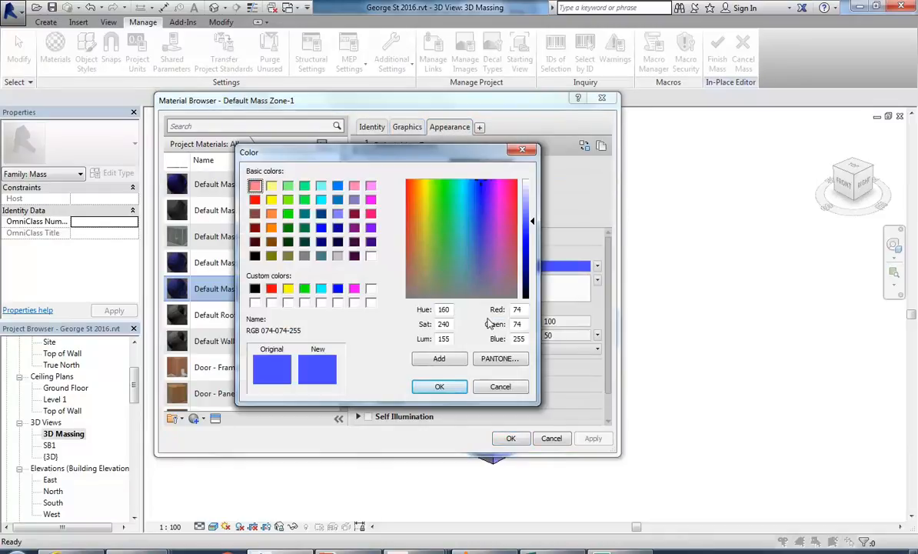
{"action": "type", "text": "2"}
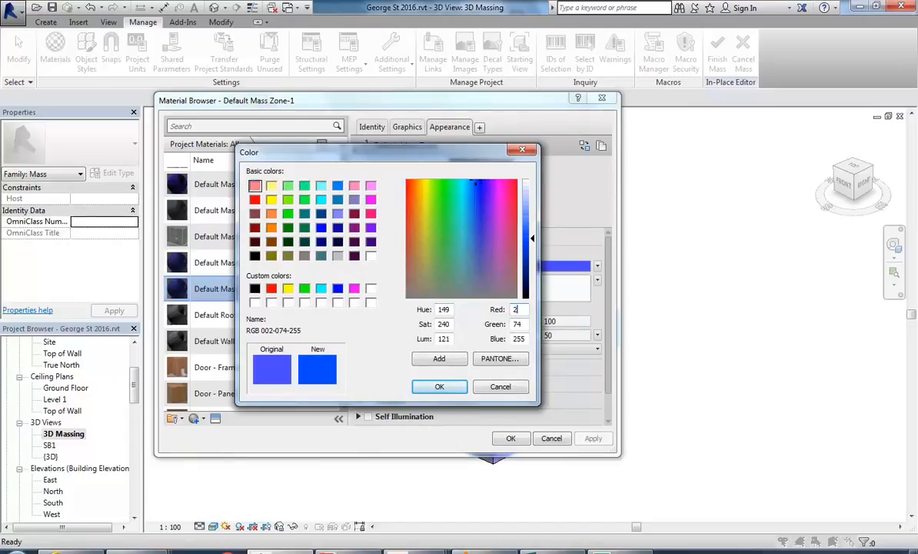
{"action": "left_click", "coordinate": [501, 387]}
Duplicate the appearance asset of Default Mass Zone-1, set the copy's colour to RGB 255 74 74, and accept the material changes.
{"action": "right_click", "coordinate": [456, 131]}
{"action": "left_click", "coordinate": [499, 137]}
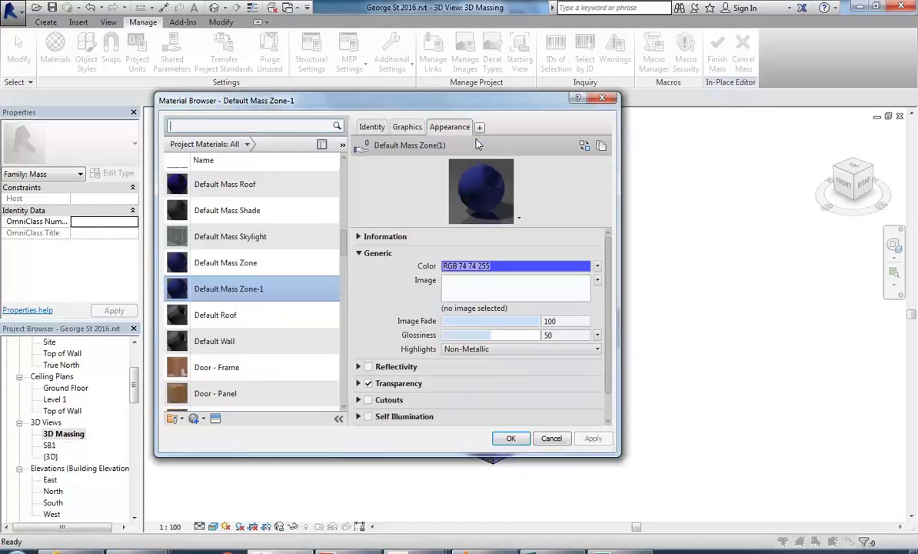
{"action": "left_click", "coordinate": [496, 266]}
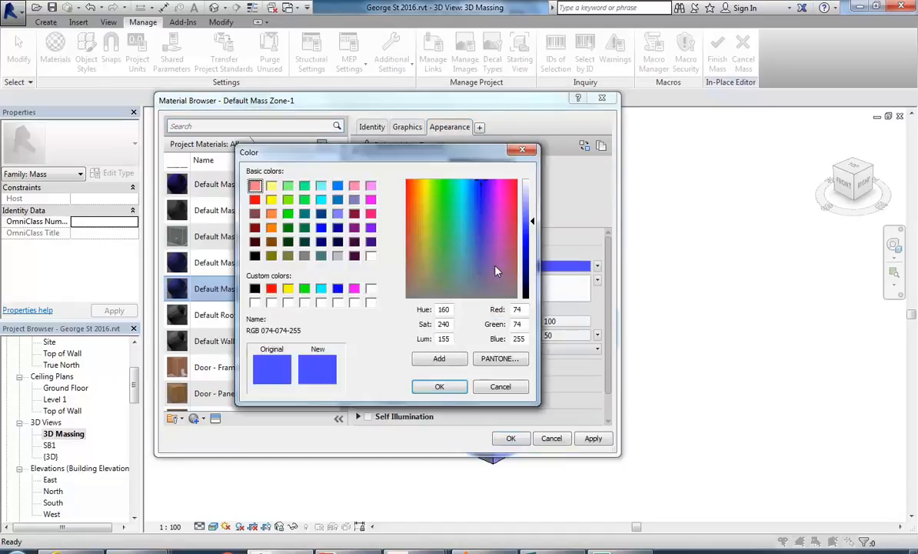
{"action": "type", "text": "255"}
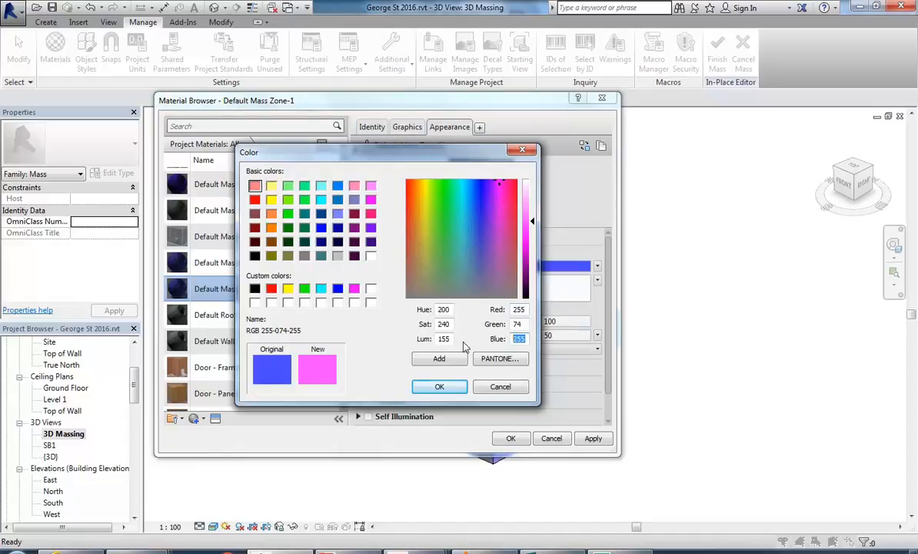
{"action": "type", "text": "74"}
{"action": "left_click", "coordinate": [437, 387]}
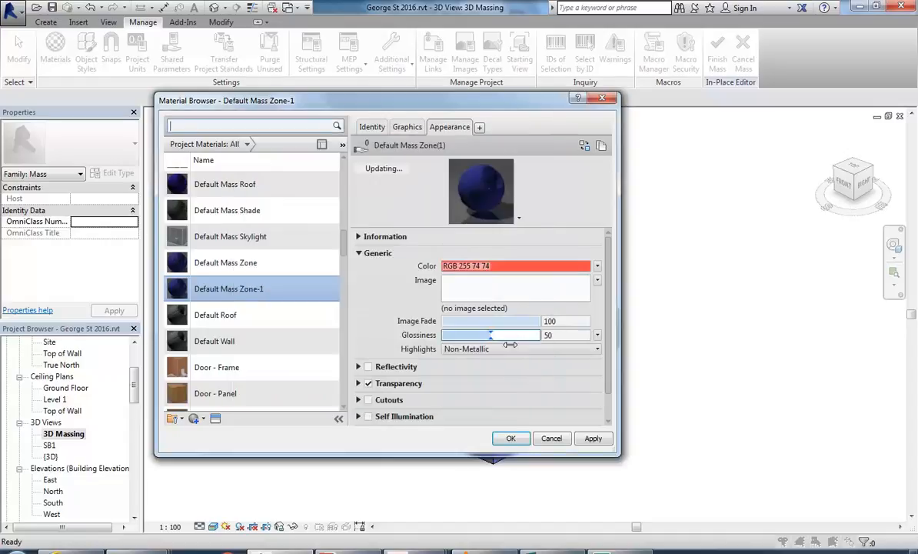
{"action": "left_click", "coordinate": [510, 438]}
{"action": "middle_click_drag", "start_coordinate": [571, 471], "coordinate": [548, 430], "text": "shift"}
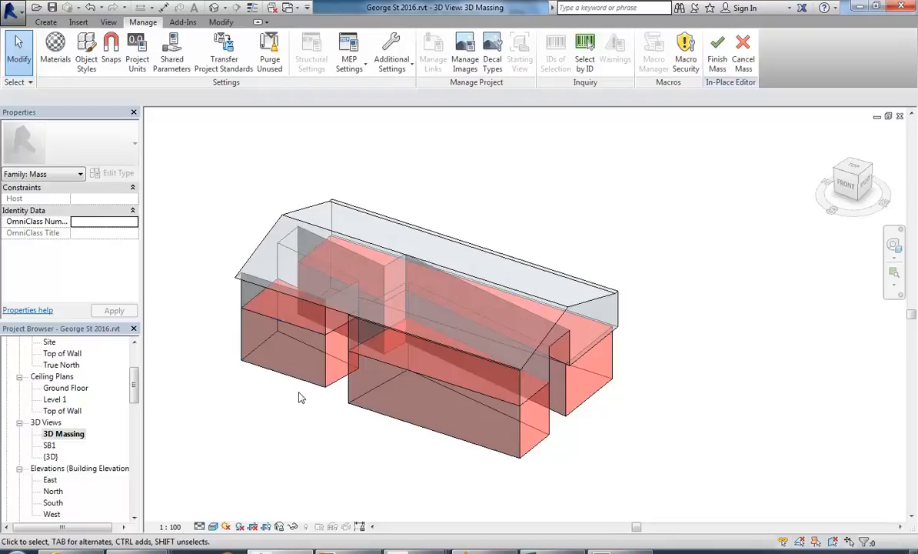
{"action": "middle_click_drag", "start_coordinate": [300, 398], "coordinate": [278, 352], "text": "shift"}
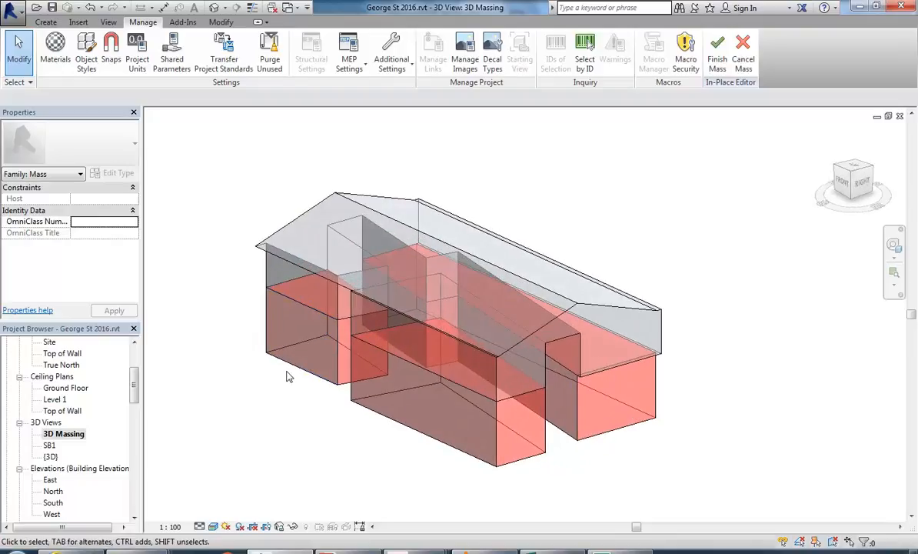
{"action": "middle_click_drag", "start_coordinate": [308, 378], "coordinate": [327, 363]}
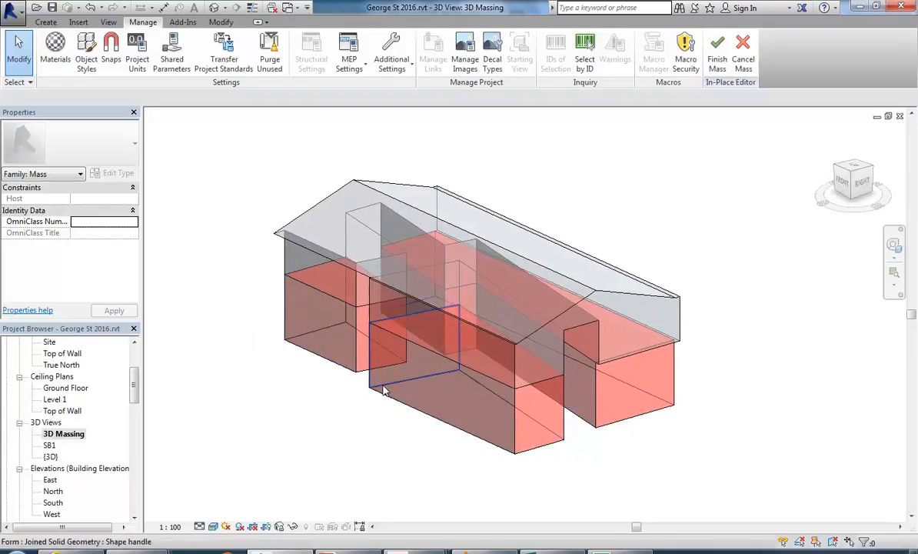
{"action": "scroll", "coordinate": [386, 384], "scroll_direction": "up", "scroll_amount": 1}
{"action": "middle_click_drag", "start_coordinate": [385, 384], "coordinate": [490, 462]}
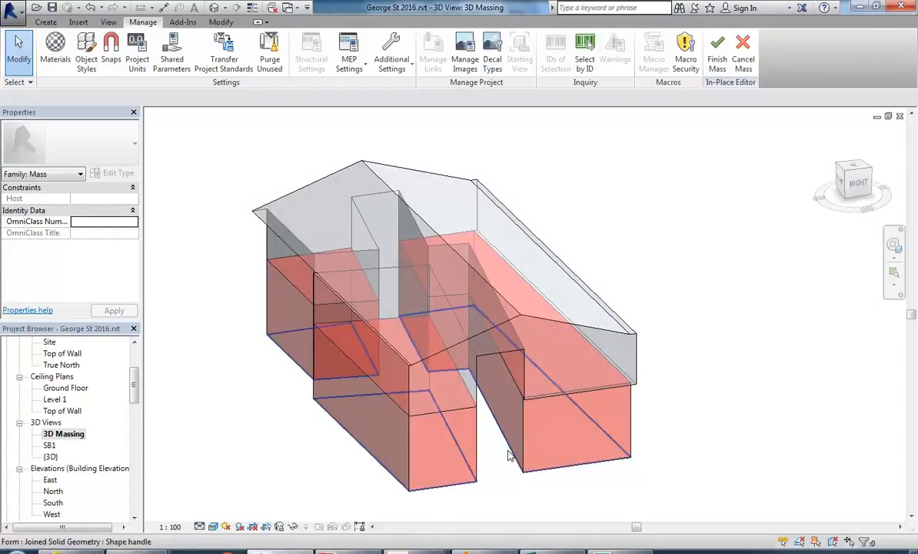